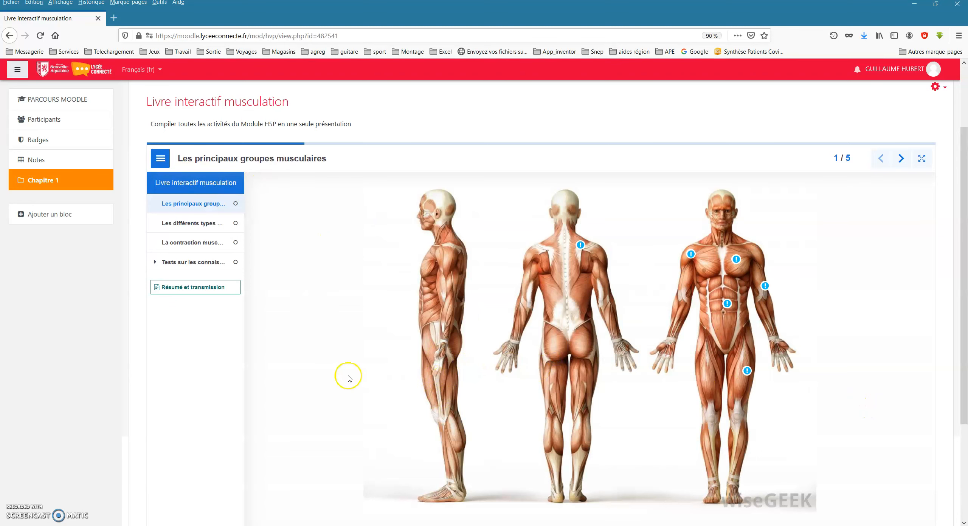
Browse the interactive book's chapters in order, from Les principaux groupes musculaires through Tests sur les connaissances.
scroll(348, 378, down, 1)
scroll(369, 389, up, 1)
click(191, 224)
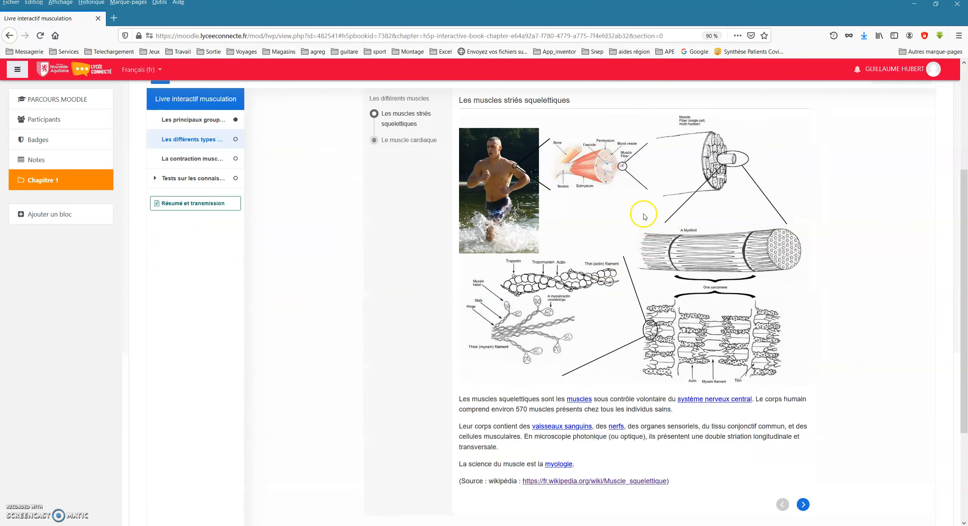
click(189, 162)
scroll(648, 464, down, 6)
scroll(648, 451, up, 10)
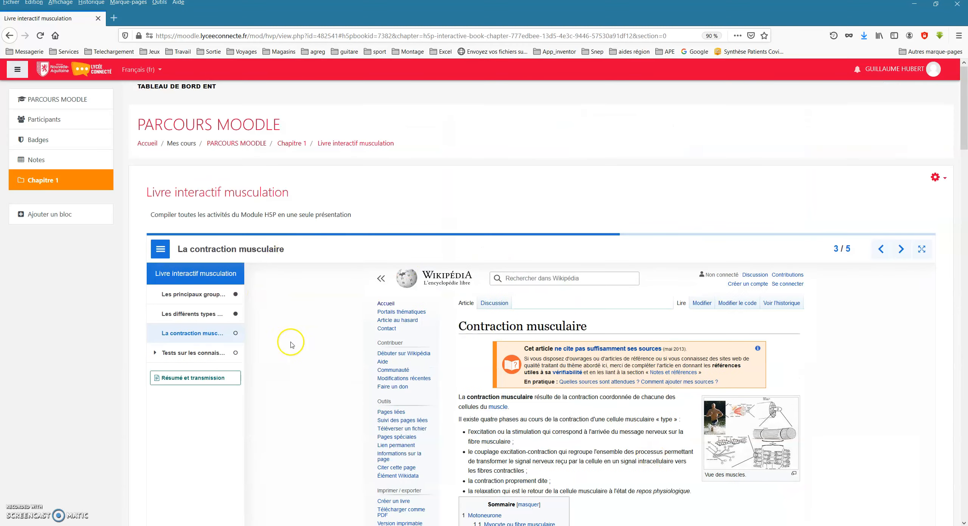
click(227, 355)
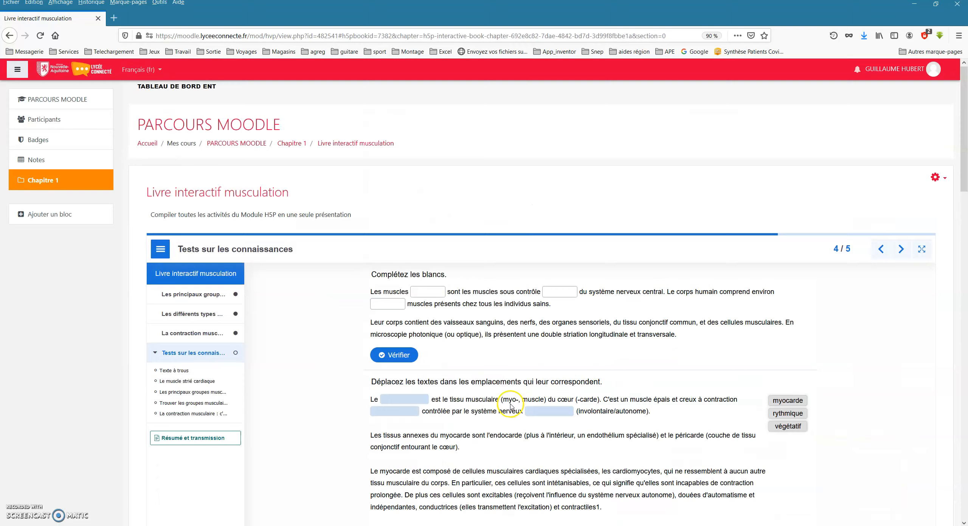
scroll(503, 410, down, 15)
scroll(506, 412, up, 15)
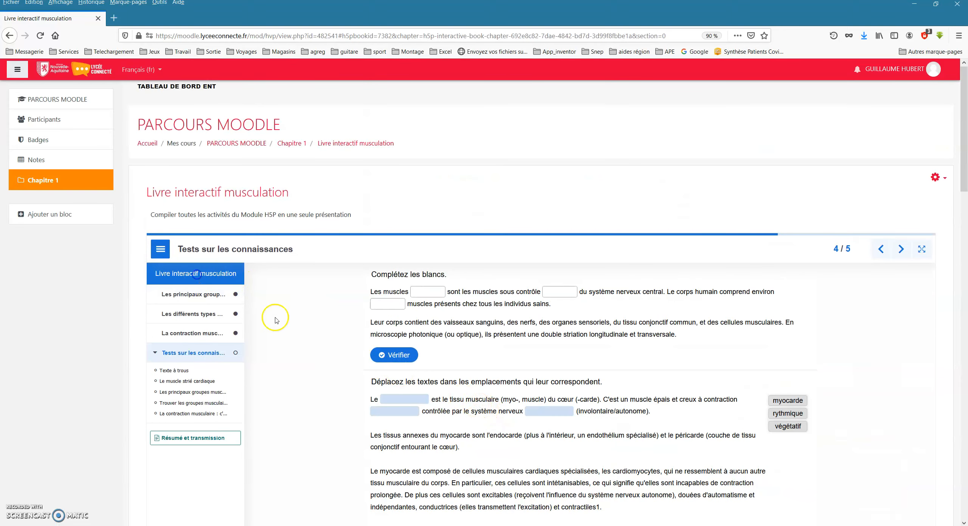
Return to the first chapter, advance one chapter, and flip forward and back between the inner pages of Les différents types de muscles.
click(206, 296)
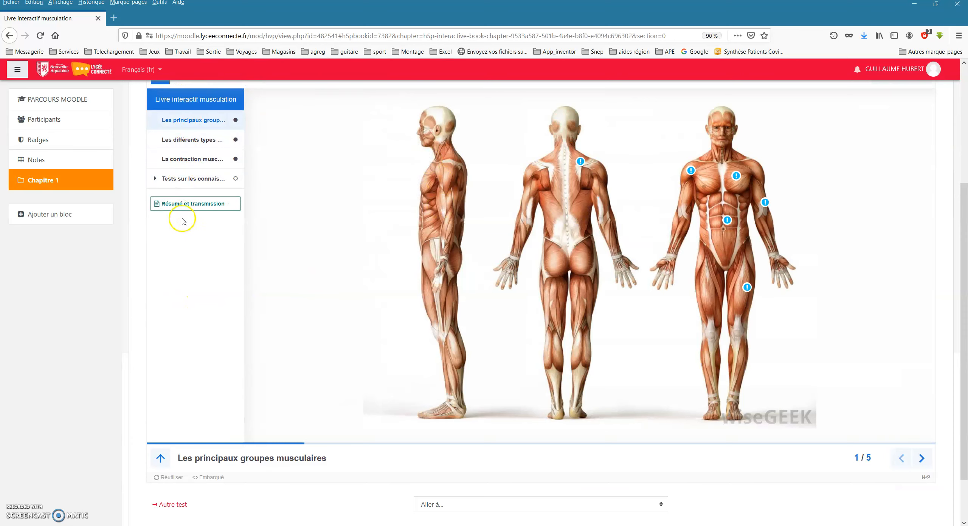
click(919, 459)
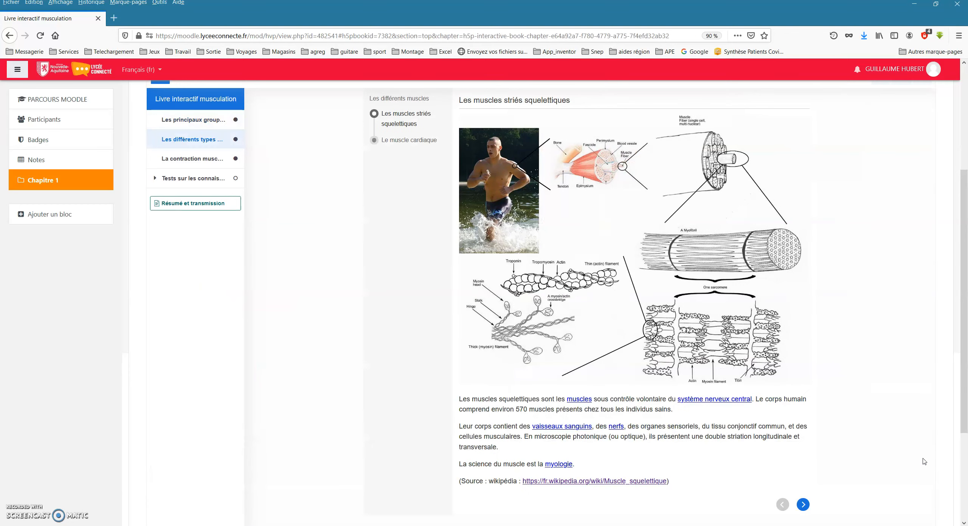
click(802, 505)
click(788, 514)
scroll(241, 186, up, 5)
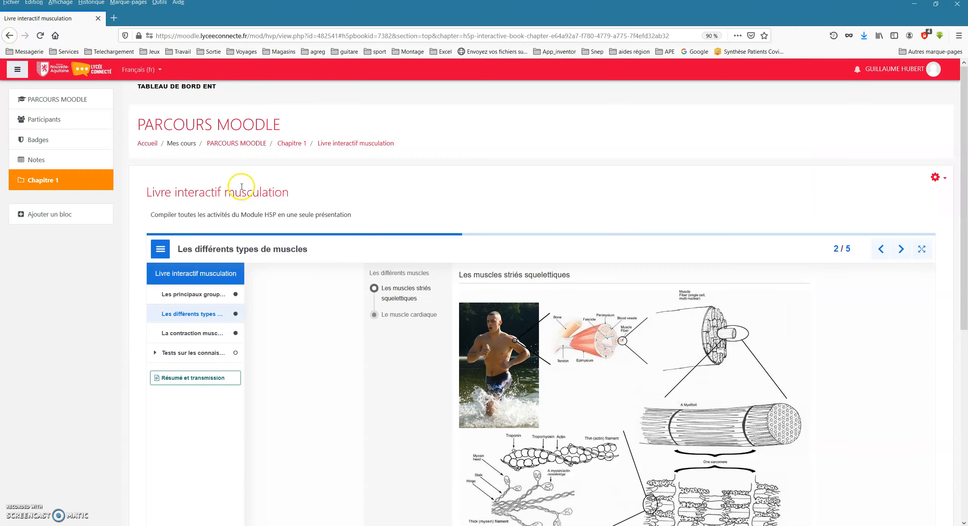
Open Les principaux groupes musculaires and view the shoulder (Le deltoïde) and upper-back (Le trapèze) hotspots on the figures, closing each one.
click(199, 289)
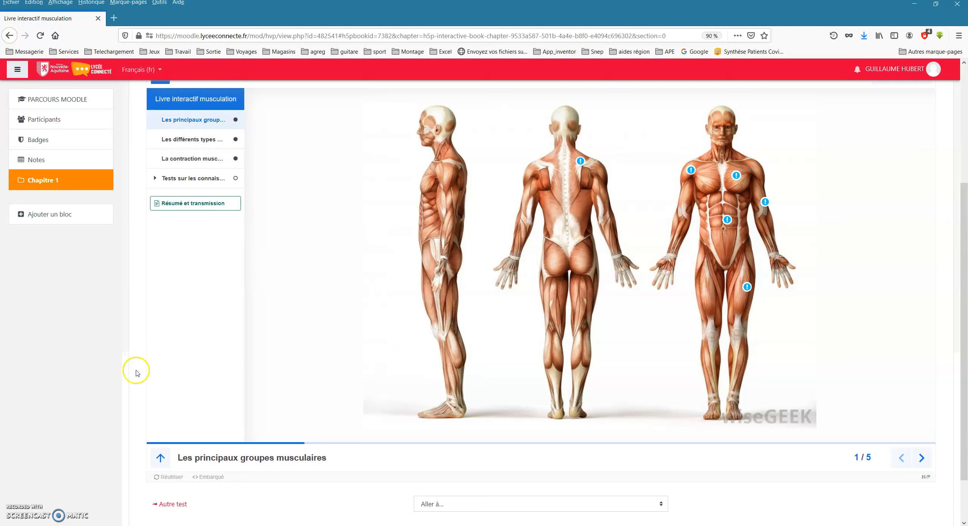
click(692, 170)
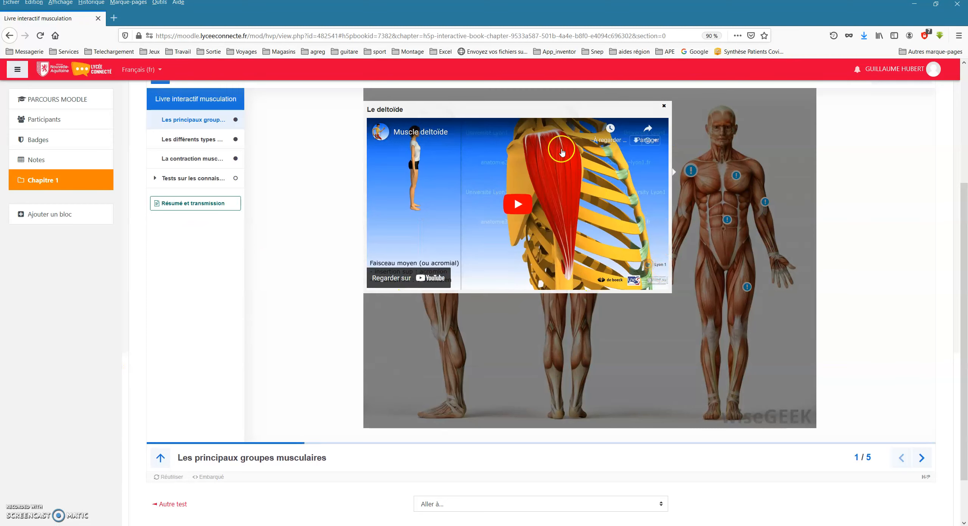
click(664, 106)
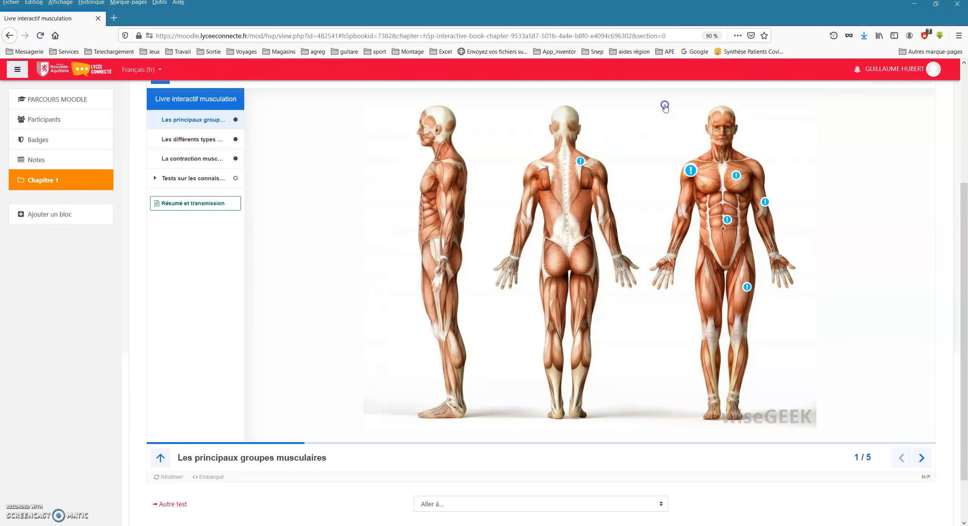
click(581, 162)
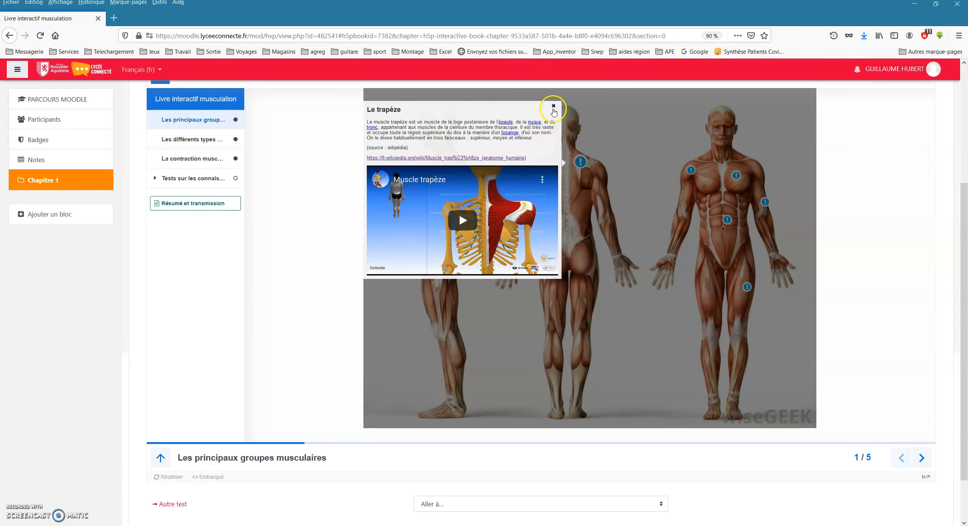
click(553, 106)
Look through both pages of Les différents types de muscles and the Wikipedia article in the La contraction musculaire chapter.
click(203, 139)
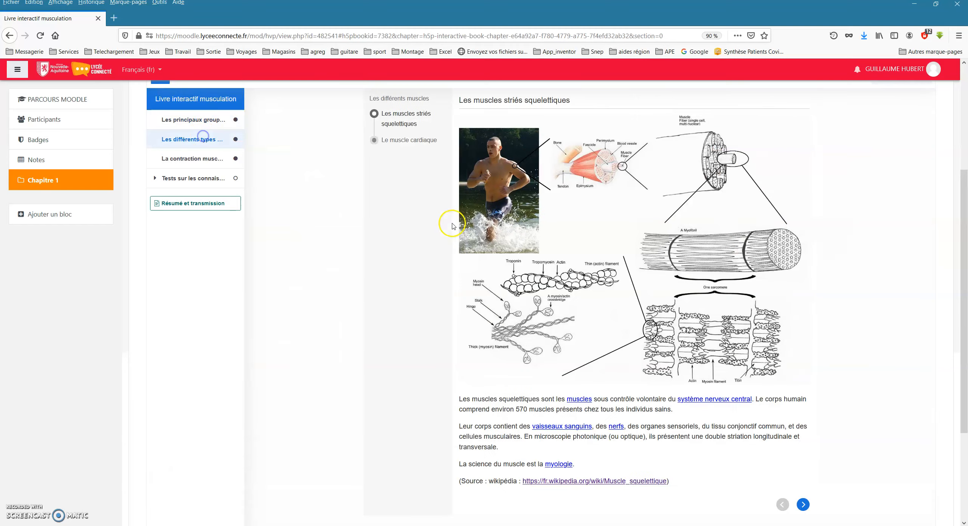
scroll(379, 285, up, 1)
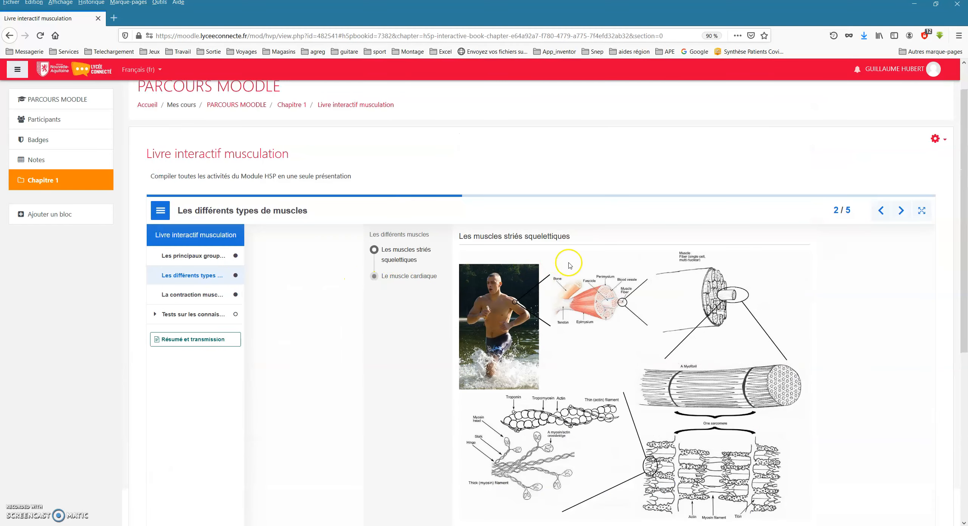
scroll(588, 367, down, 3)
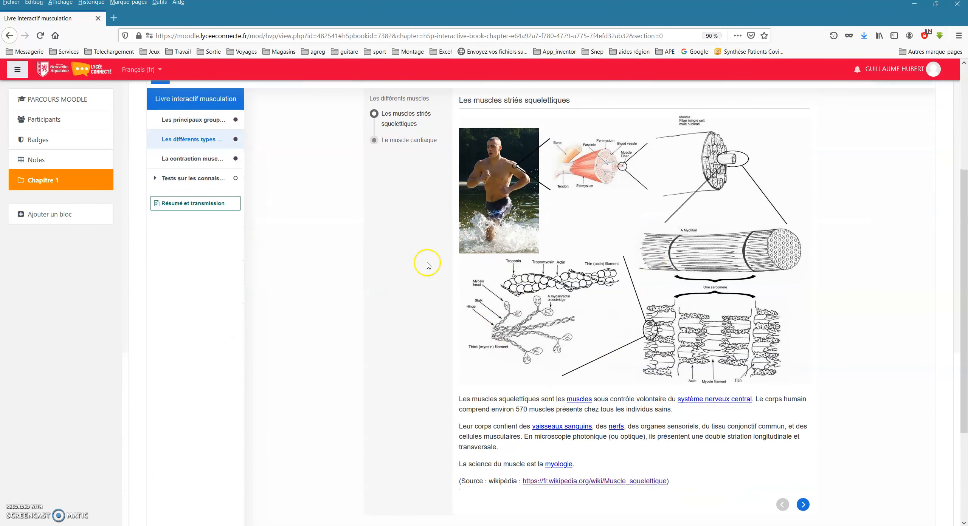
scroll(544, 290, down, 2)
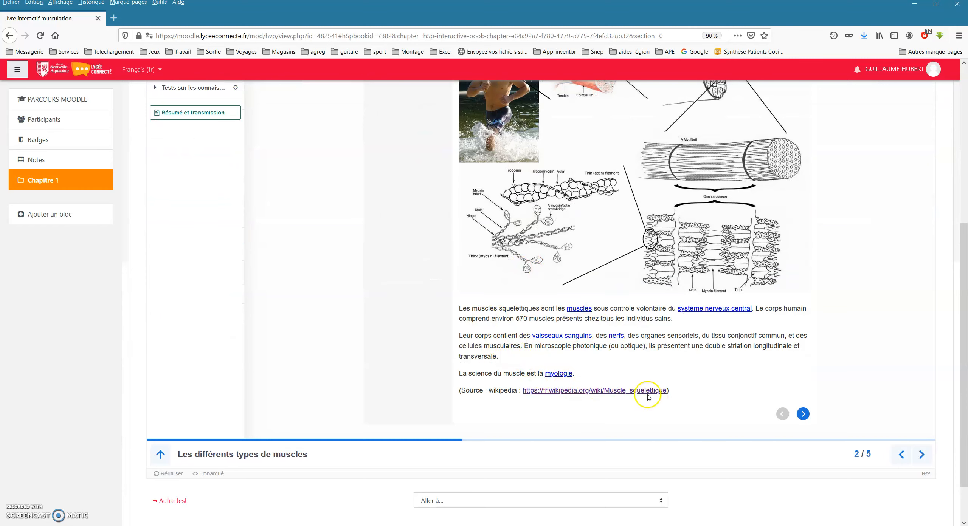
click(803, 414)
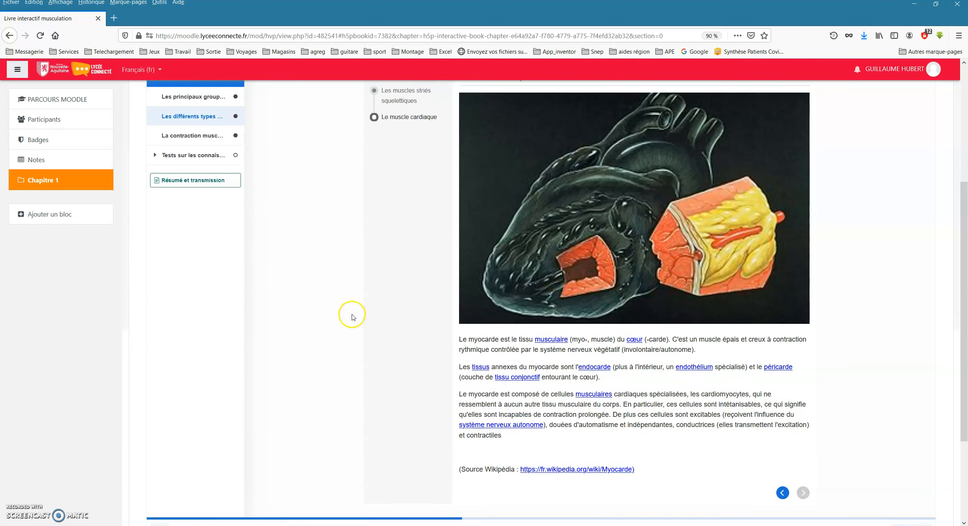
scroll(602, 303, down, 4)
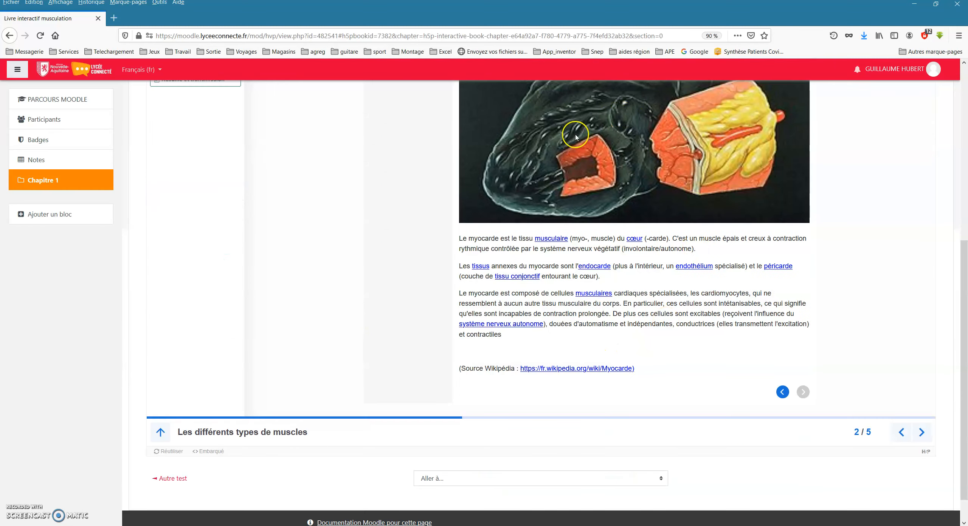
scroll(398, 333, up, 5)
click(196, 260)
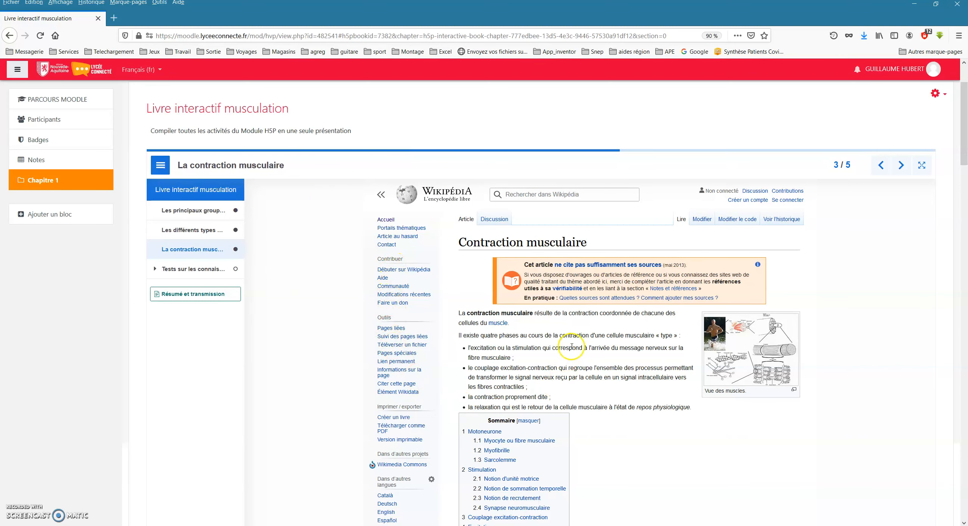
scroll(571, 346, down, 3)
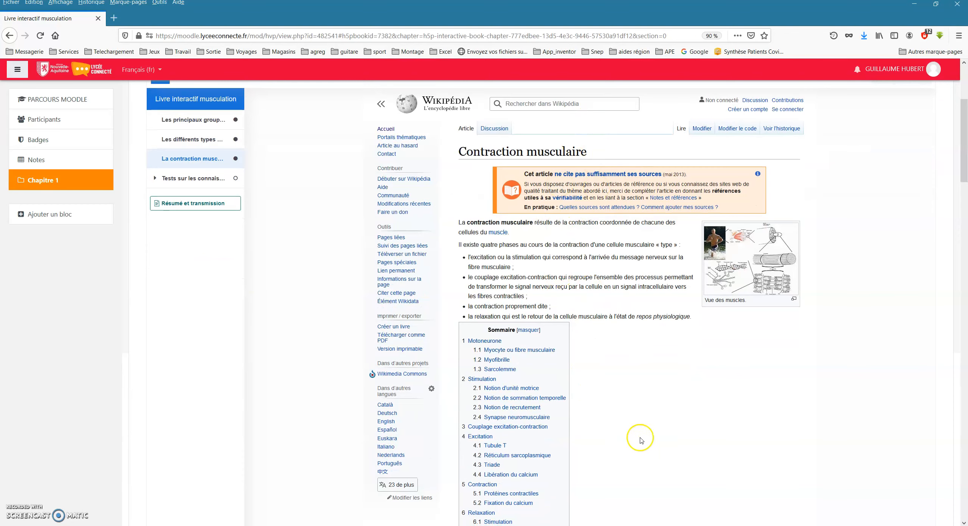
In the Tests sur les connaissances chapter, place the word "myocarde" in the first gap of the second exercise.
click(187, 178)
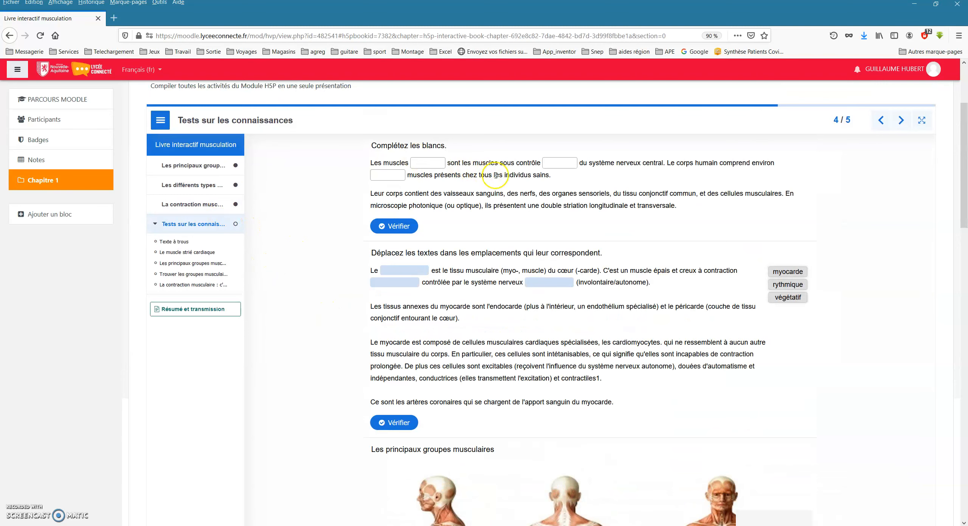
click(419, 164)
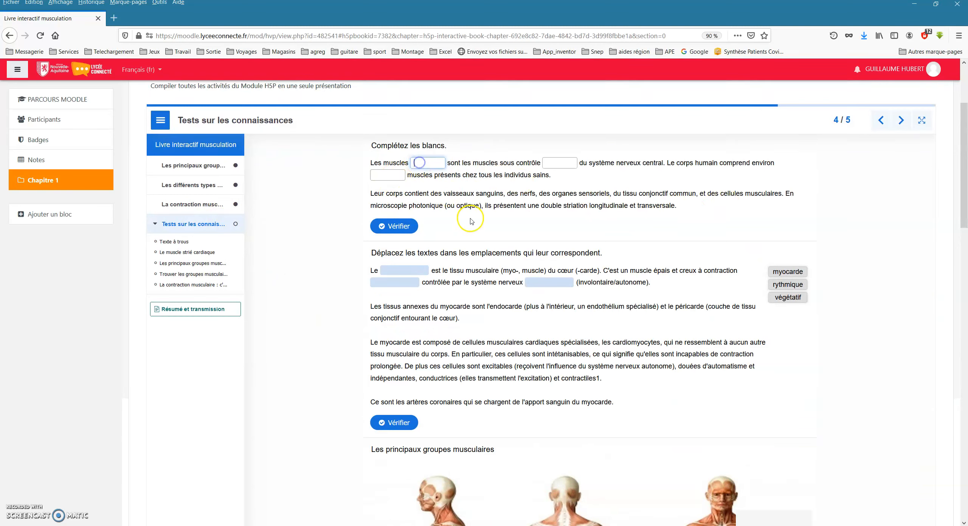
scroll(469, 220, down, 1)
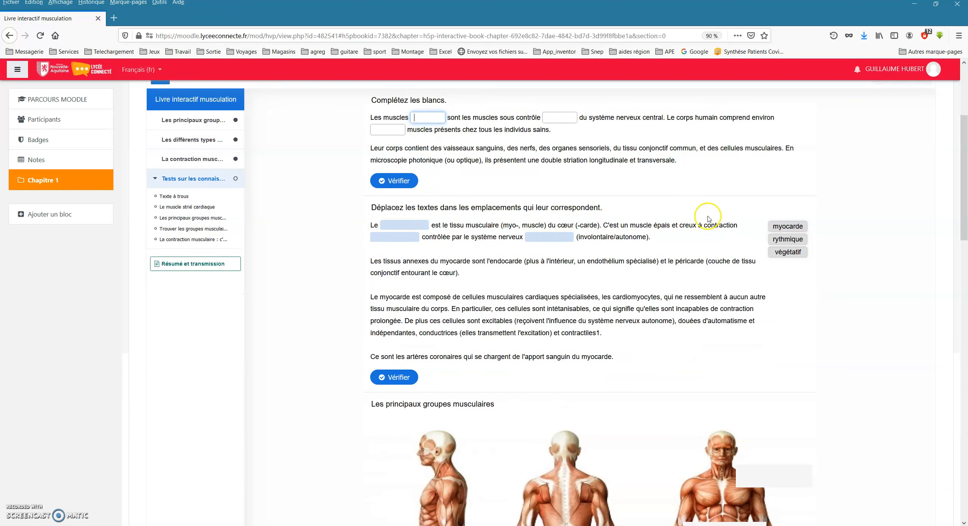
drag(787, 228, 389, 209)
Place the labels Grand droit de l'abdomen and Deltoïde in the abdomen and shoulder zones of the front-view figure.
scroll(395, 295, down, 5)
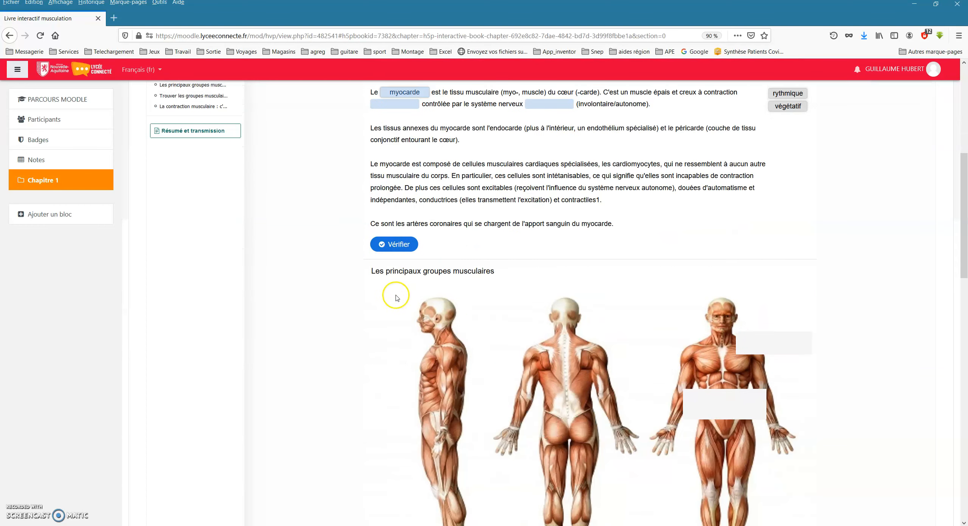
scroll(298, 325, down, 1)
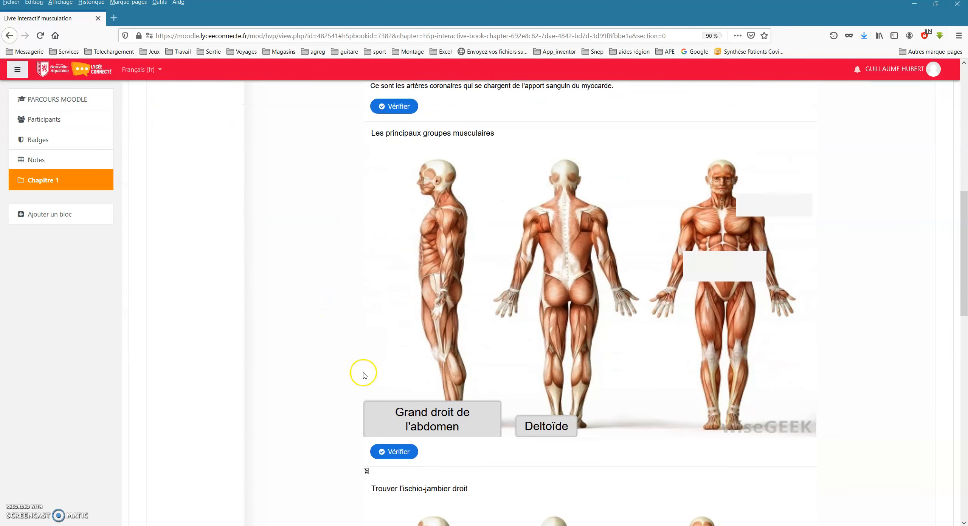
drag(431, 416, 707, 284)
drag(564, 422, 779, 205)
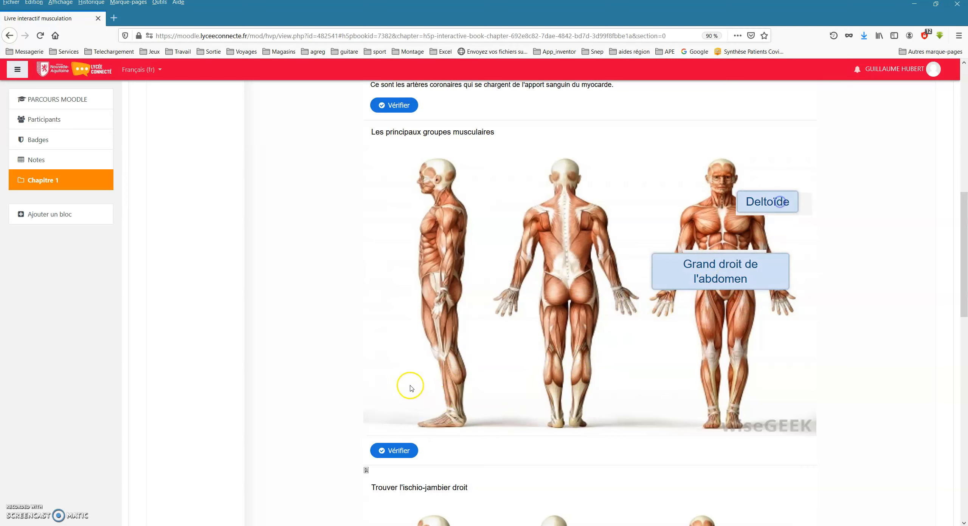
Try a spot on the side-view figure, retry by marking the ischio-jambier droit on the back-view figure's right thigh, and close the feedback.
scroll(410, 389, down, 7)
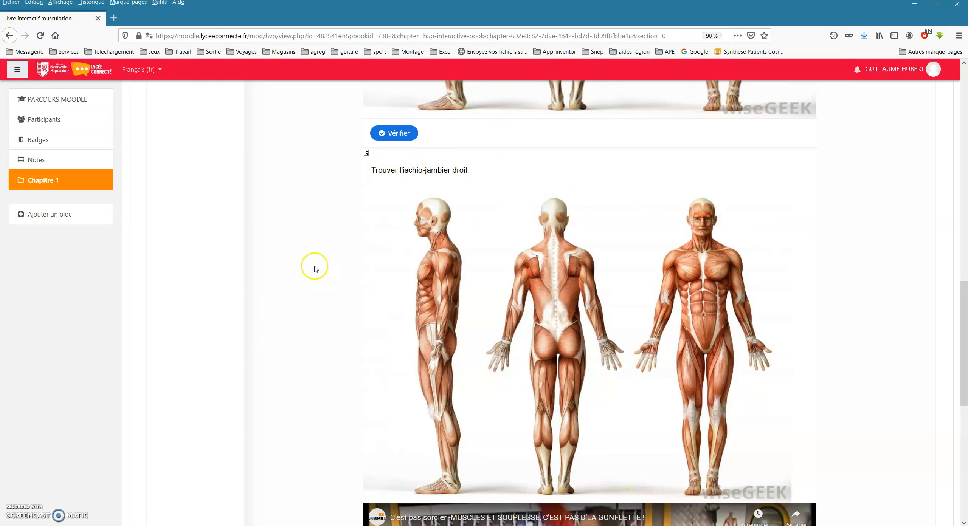
click(441, 285)
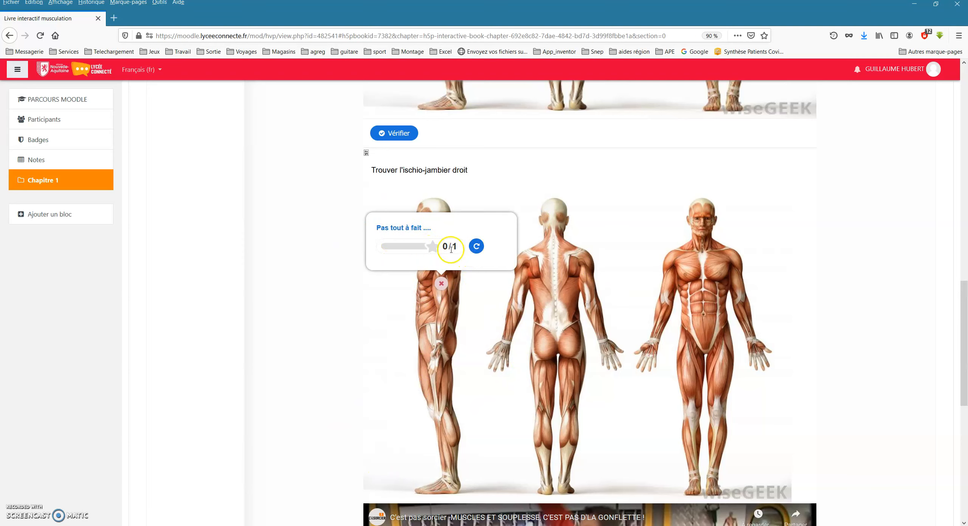
click(475, 248)
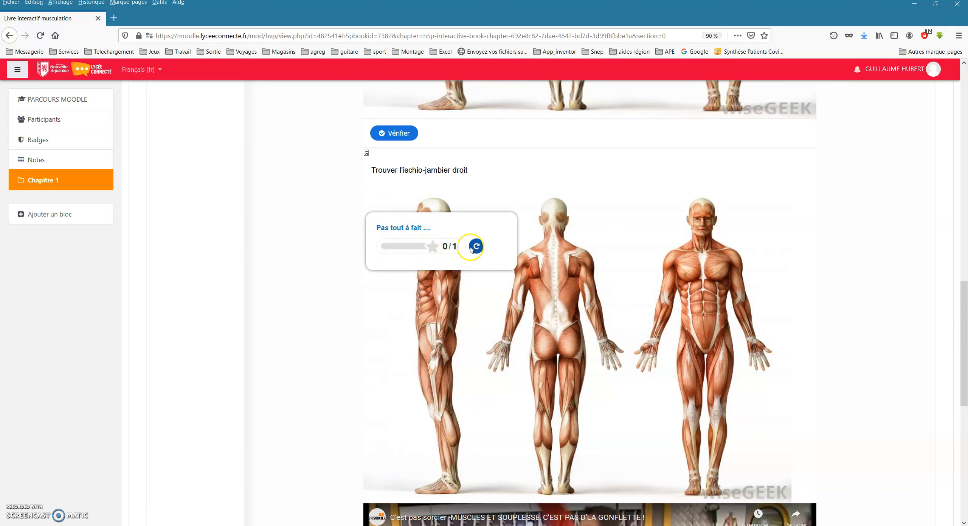
click(571, 376)
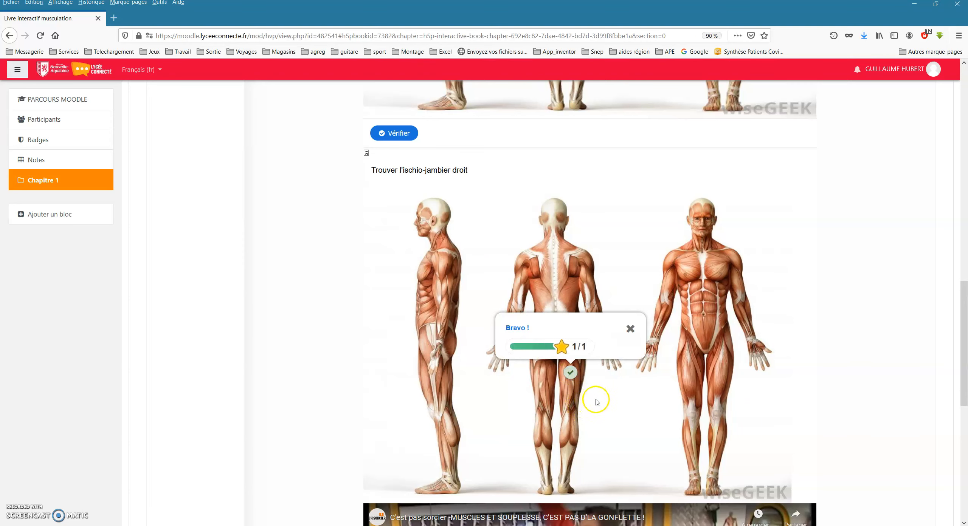
click(630, 330)
Play the C'est pas sorcier interactive video from about 10:18 with the sound muted.
scroll(186, 320, down, 6)
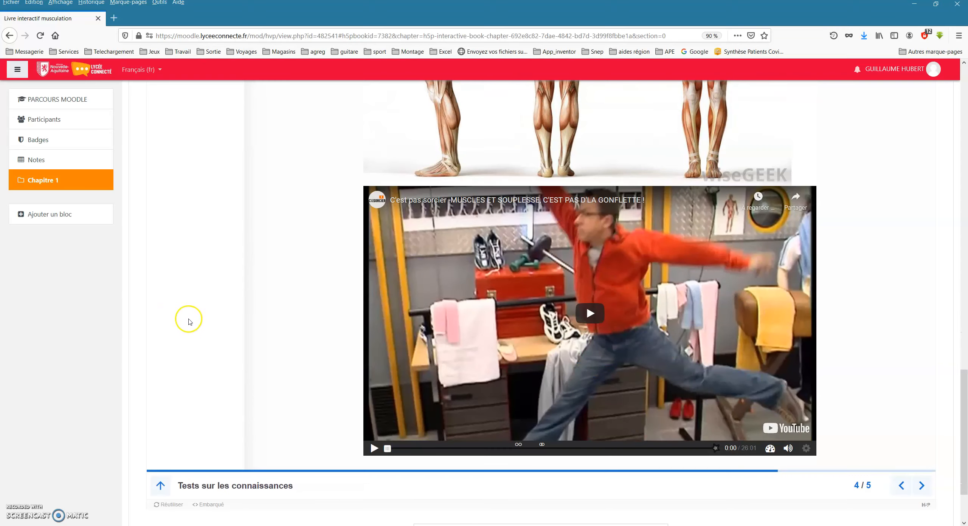
scroll(190, 322, down, 1)
click(589, 267)
click(512, 403)
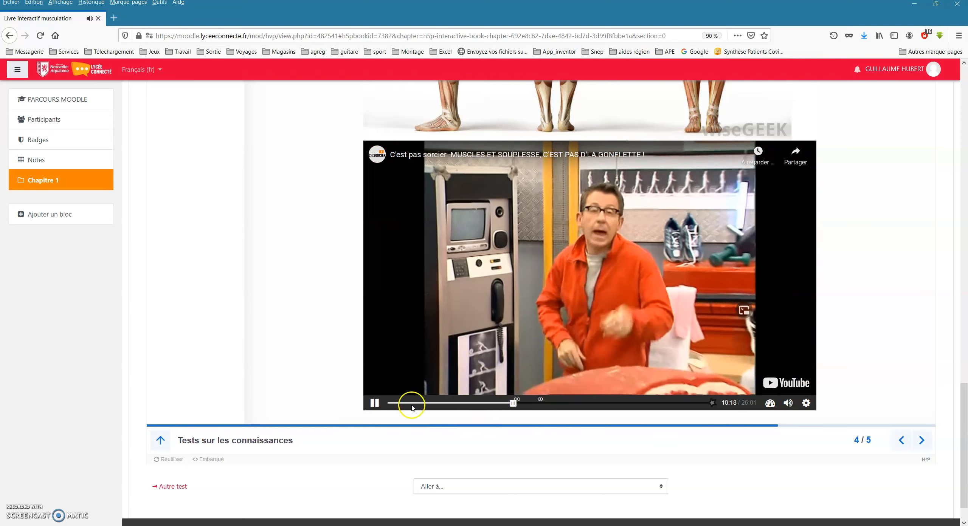
click(789, 409)
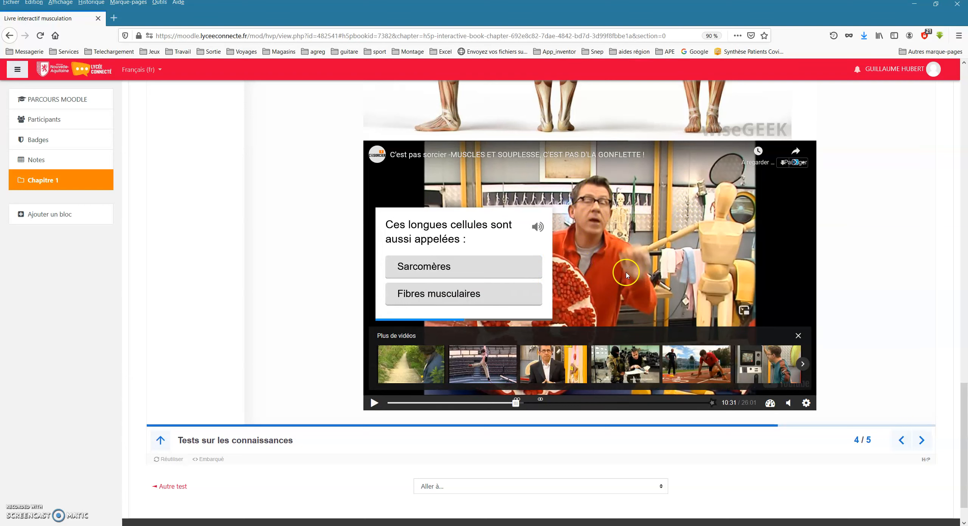
Answer the video's question about the long cells with Fibres musculaires, continue playback, and pause the video.
click(421, 296)
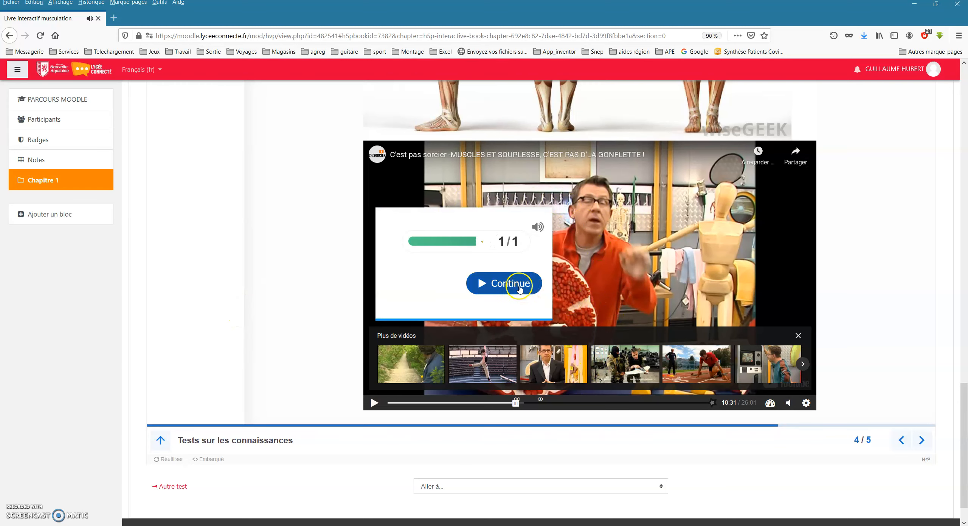
click(503, 282)
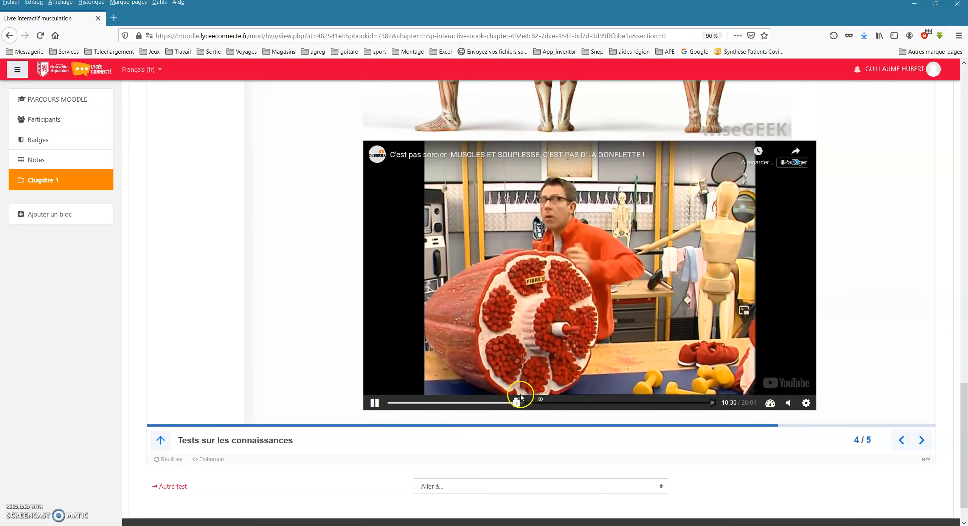
click(374, 404)
scroll(237, 314, up, 15)
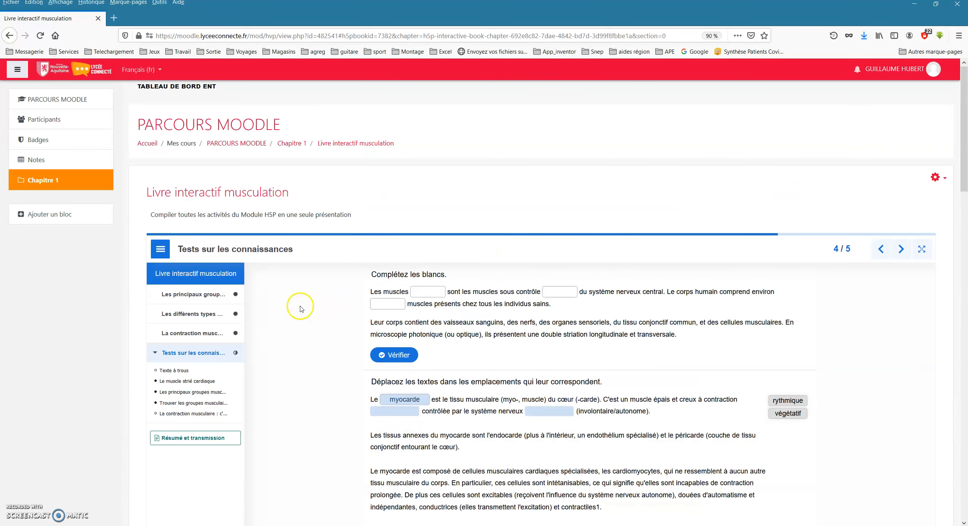
Add a Contenu interactif activity to the Exemple de parcours course.
drag(312, 17, 967, 60)
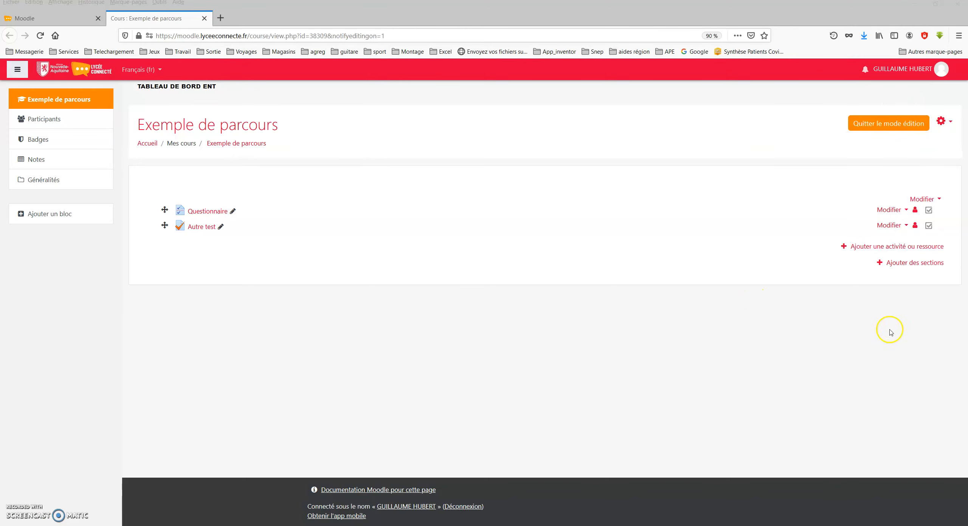
click(897, 246)
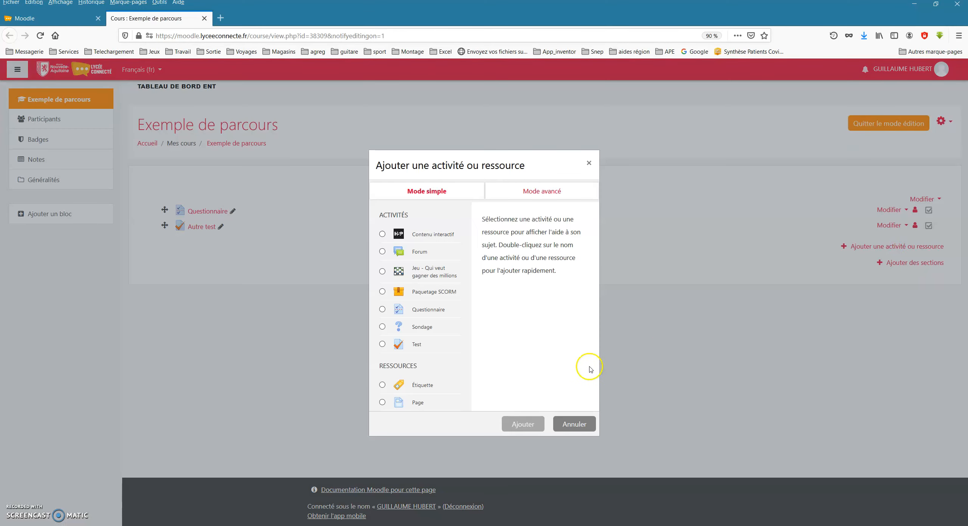
click(382, 234)
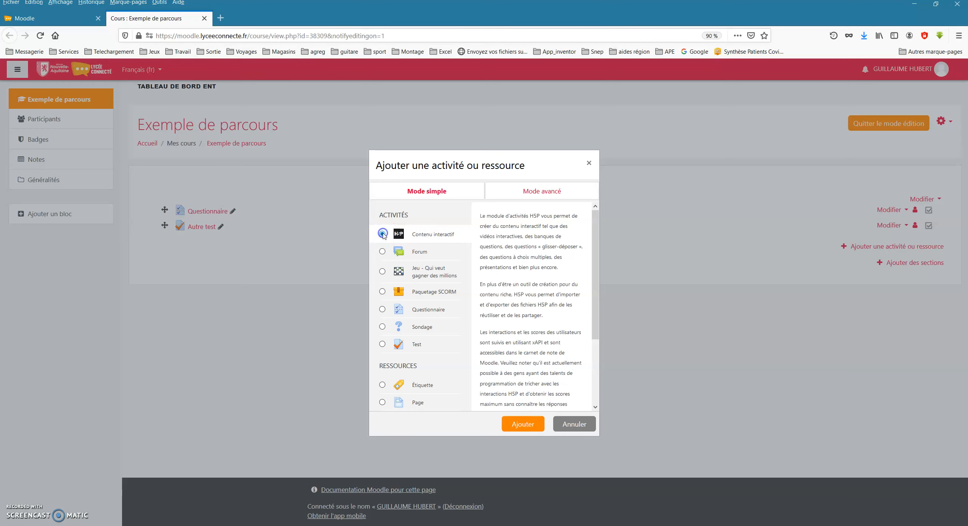
click(527, 420)
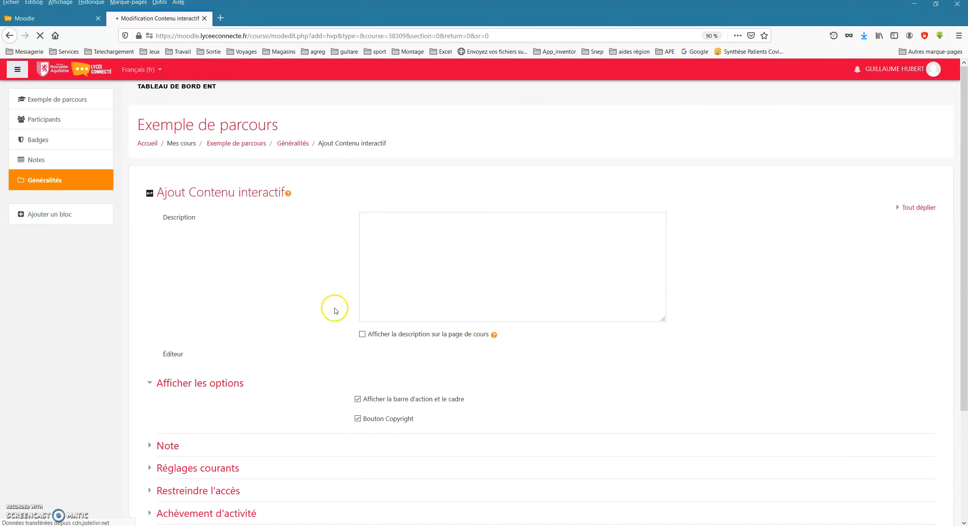
Browse the H5P activity types and choose Interactive Book as the content type.
scroll(335, 313, down, 5)
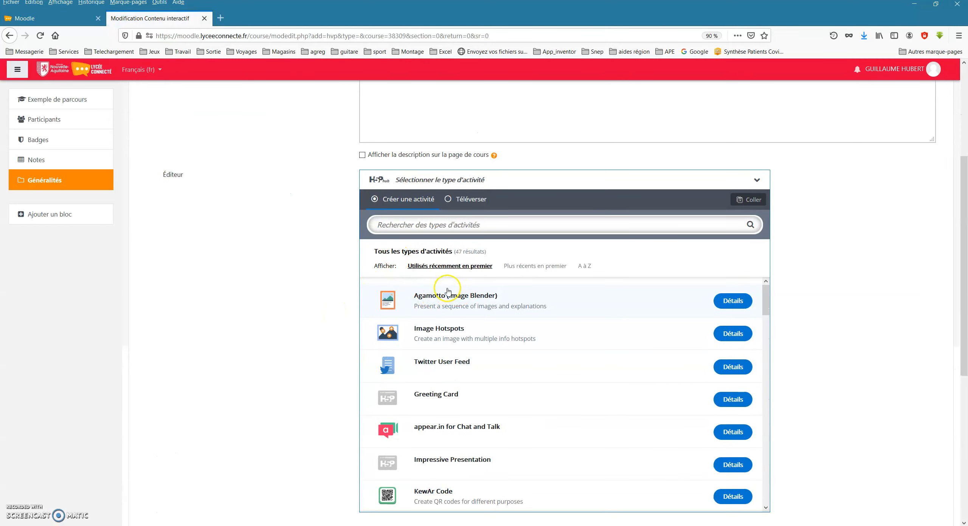
scroll(449, 309, down, 2)
drag(766, 302, 767, 280)
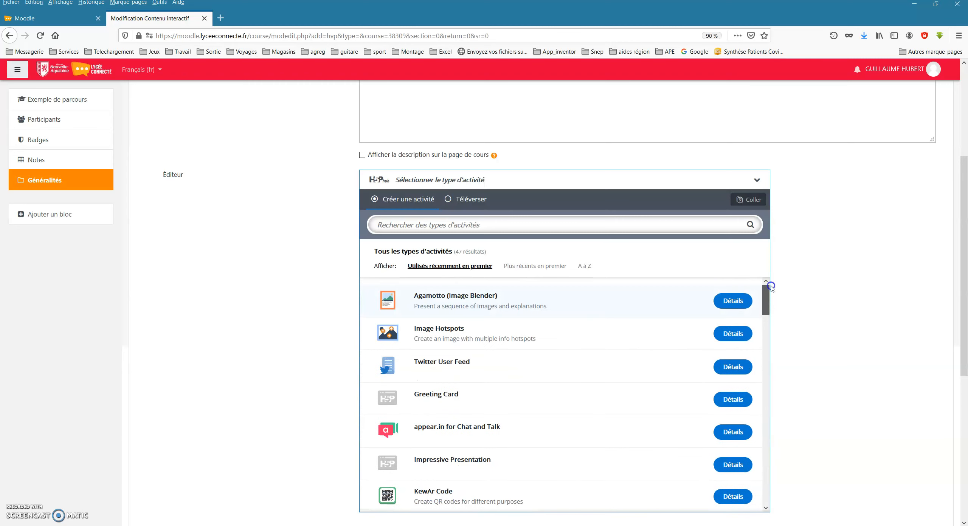
scroll(462, 394, down, 3)
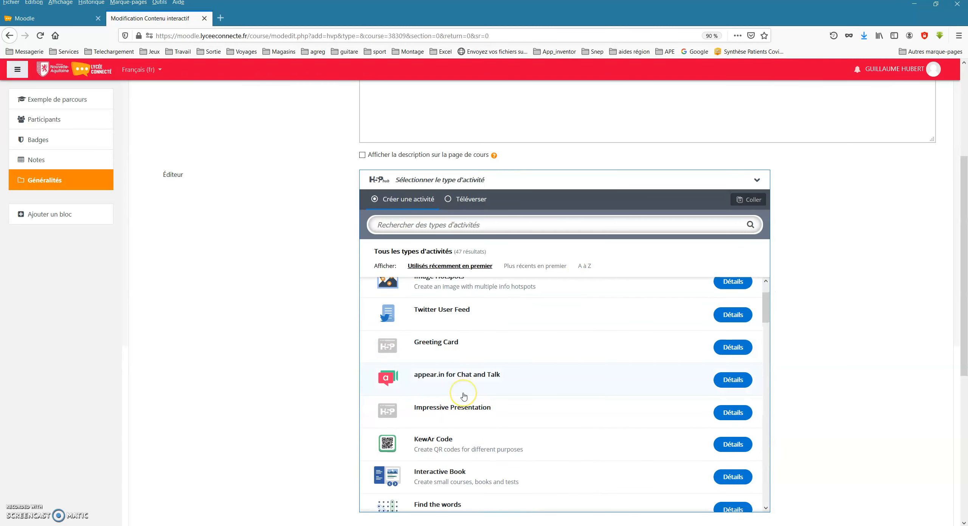
scroll(465, 396, down, 2)
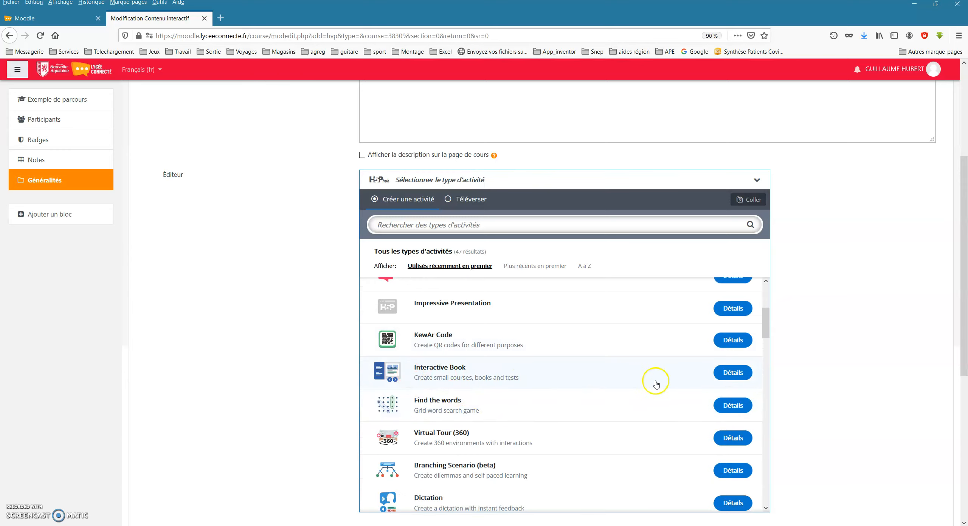
click(461, 380)
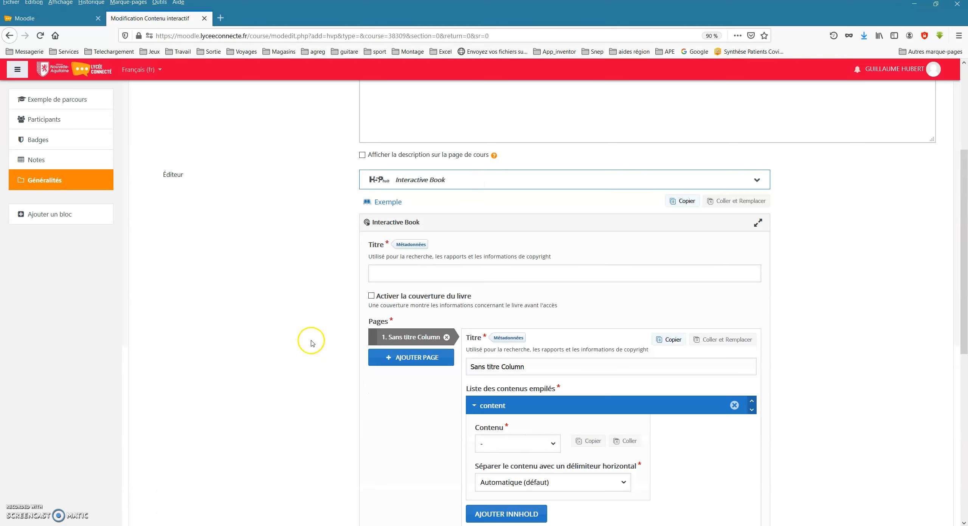
Open the Interactive Book example on h5p.org and start reading the book of berries.
scroll(303, 373, up, 5)
scroll(299, 371, down, 3)
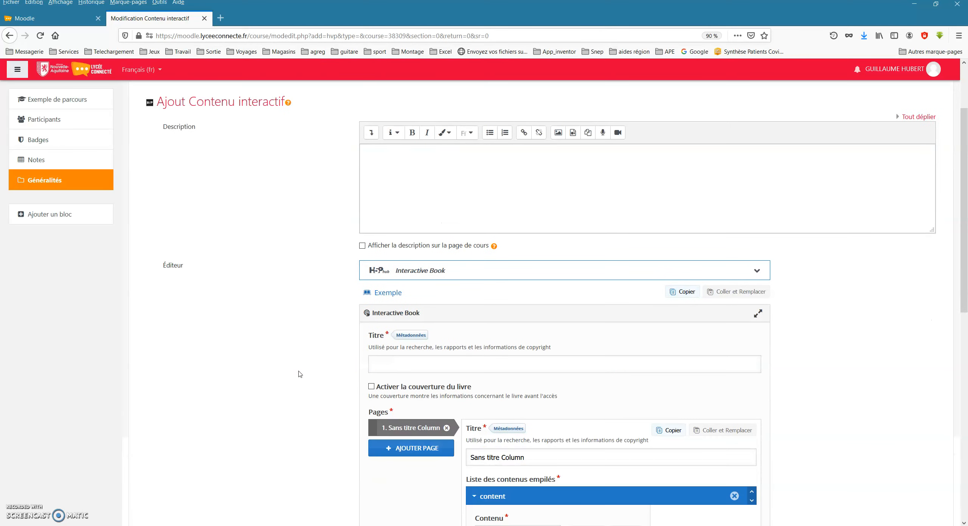
click(386, 293)
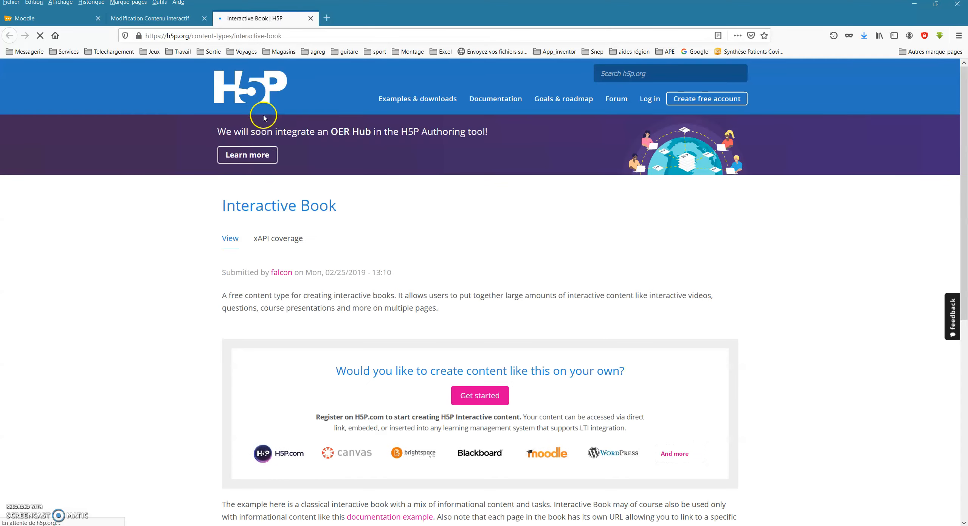
scroll(340, 333, down, 3)
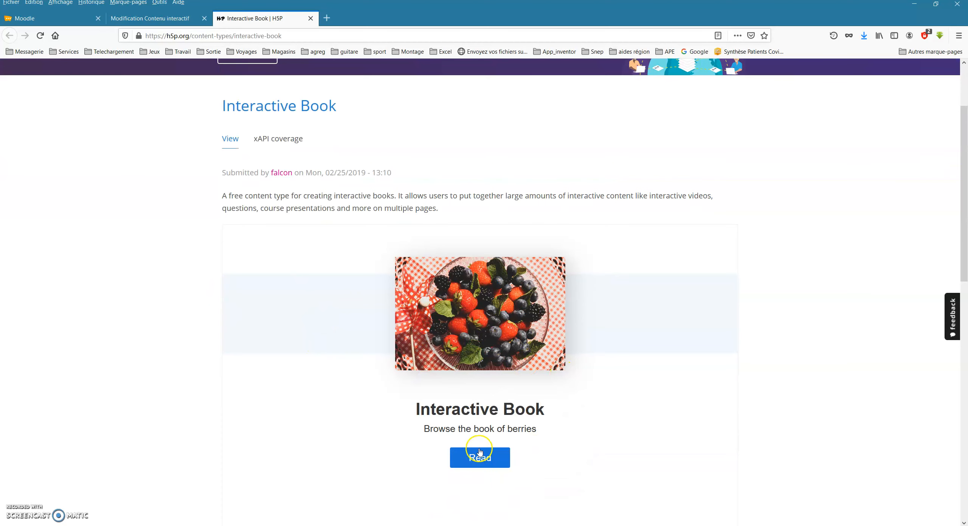
click(479, 458)
scroll(320, 322, down, 2)
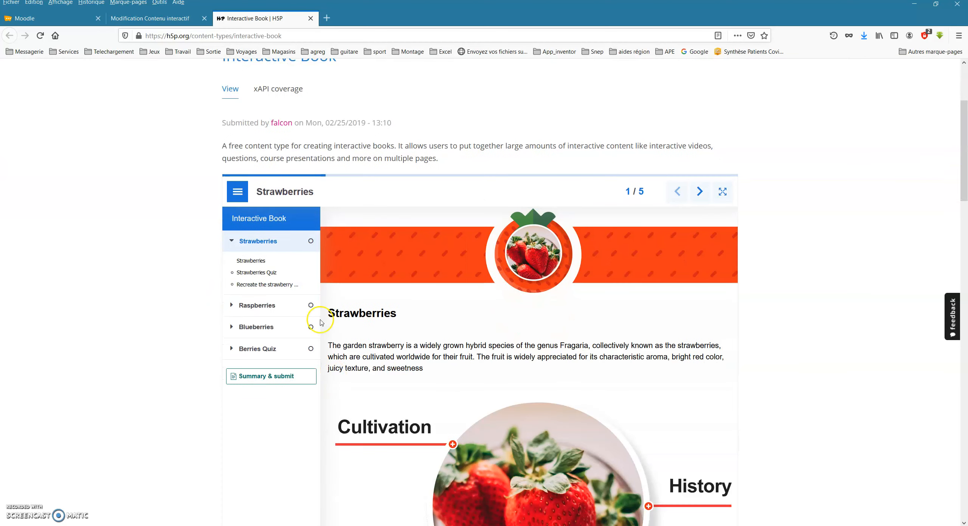
Look through the Strawberries chapter's content, quiz and milkshake exercise, and return to the Moodle activity form.
scroll(459, 343, down, 3)
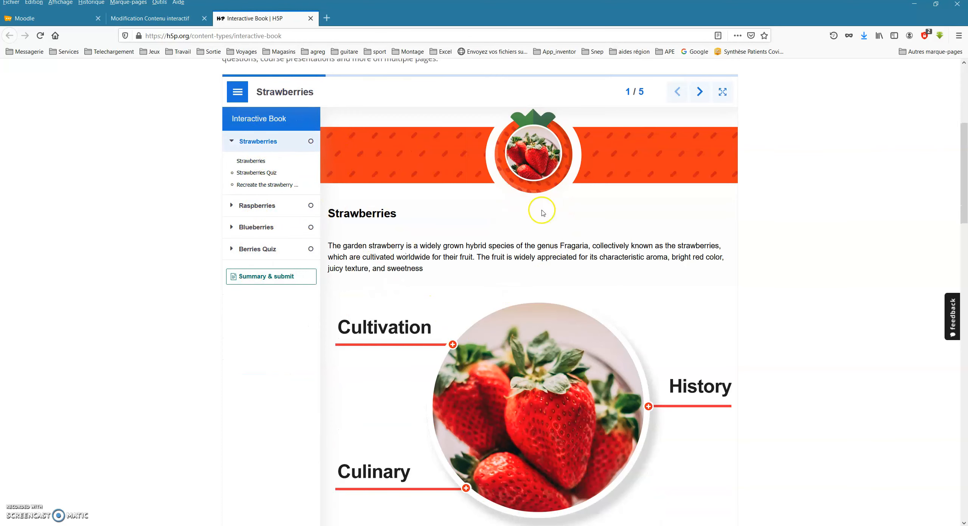
scroll(496, 395, down, 9)
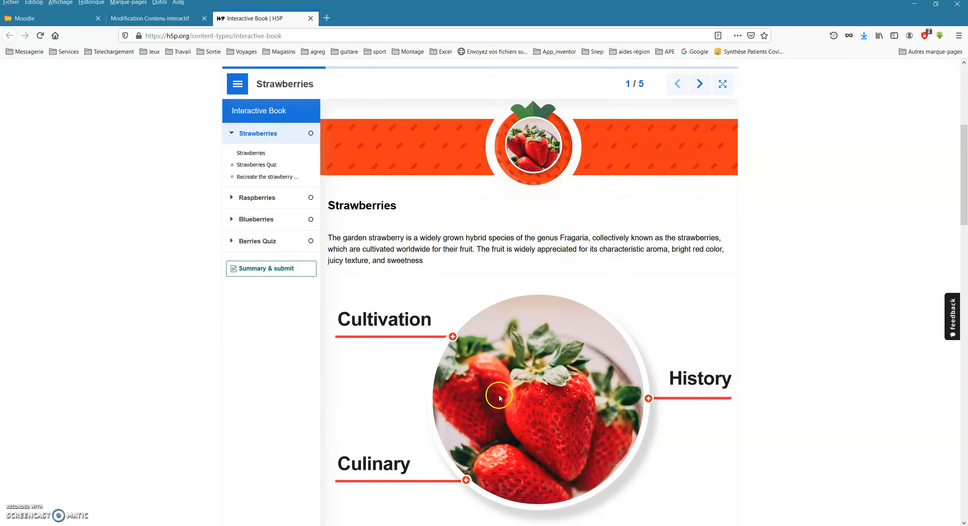
scroll(507, 379, down, 8)
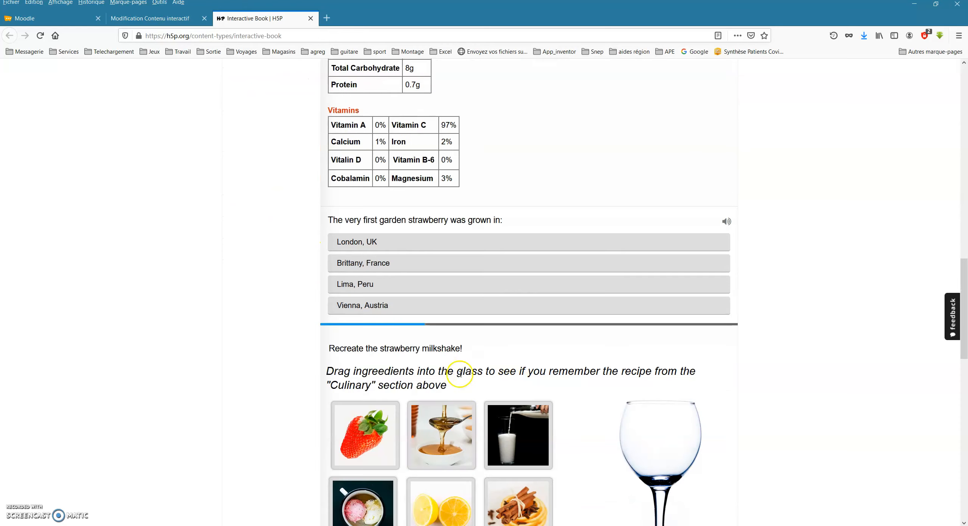
scroll(651, 327, down, 3)
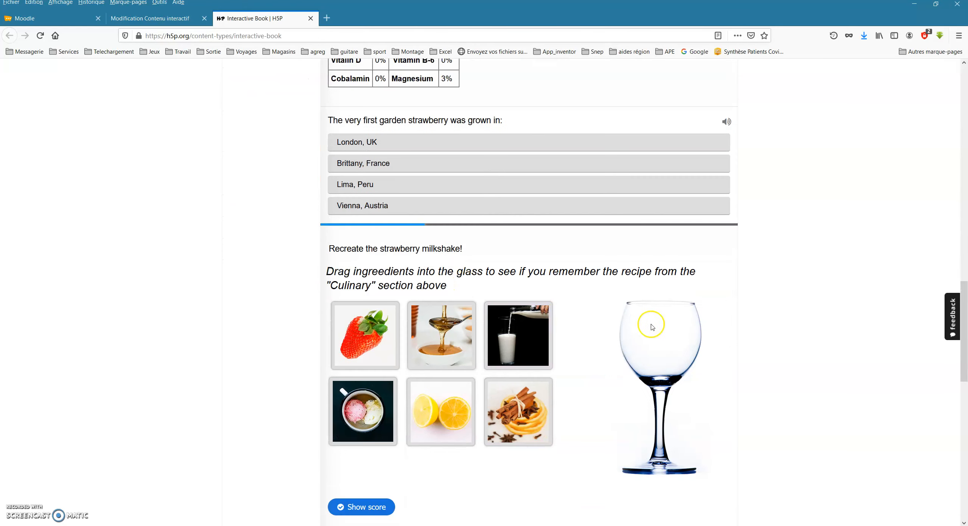
scroll(320, 272, up, 20)
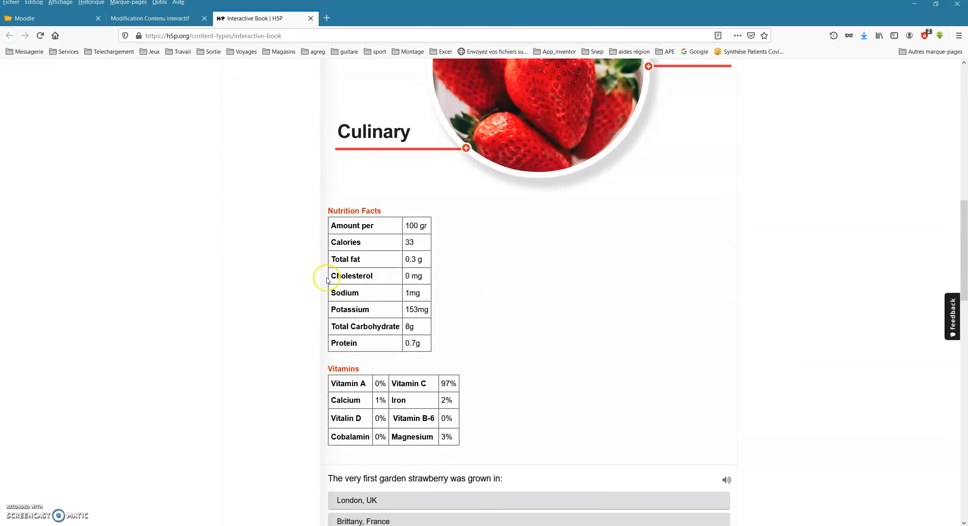
click(311, 18)
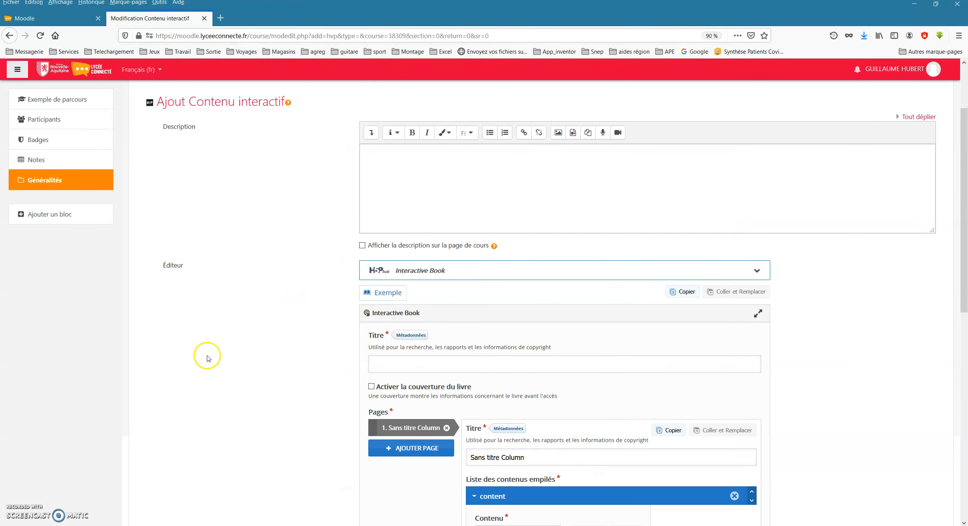
Title the interactive book Livre interactif musculation.
scroll(207, 356, down, 2)
click(406, 325)
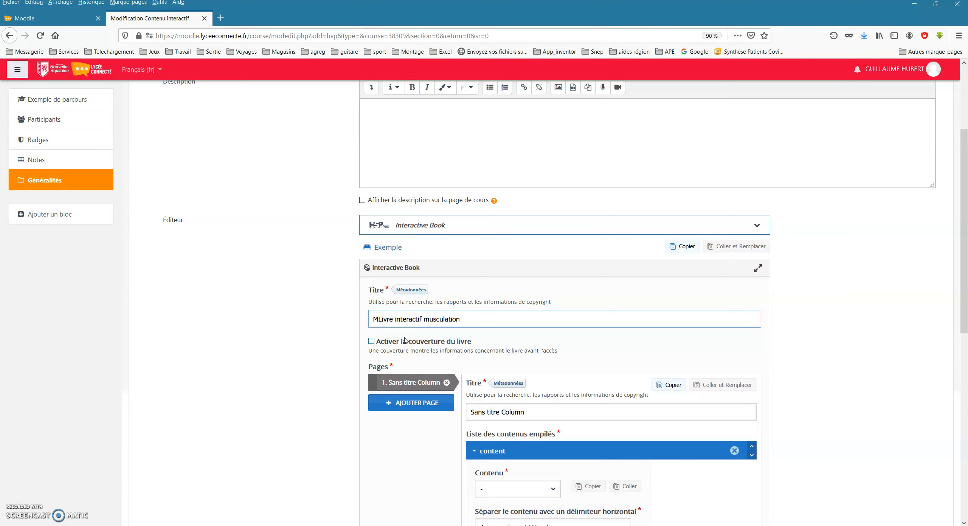
key(BackSpace)
Enable the book cover and expand its Page de couverture settings.
scroll(324, 341, down, 3)
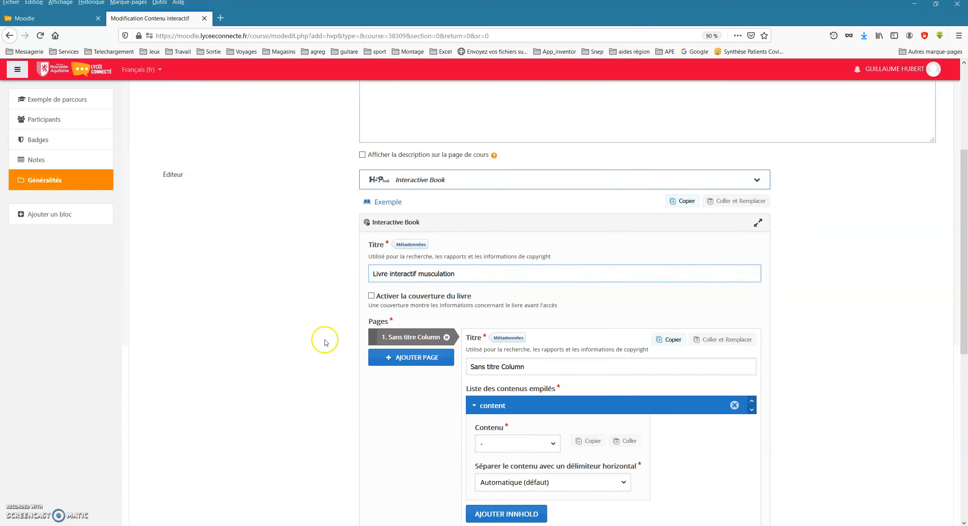
click(371, 251)
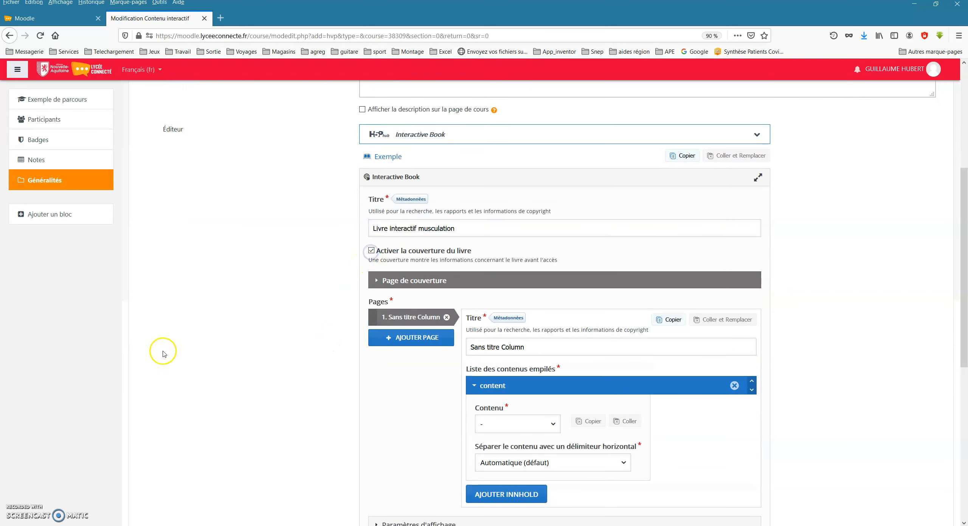
scroll(261, 374, down, 2)
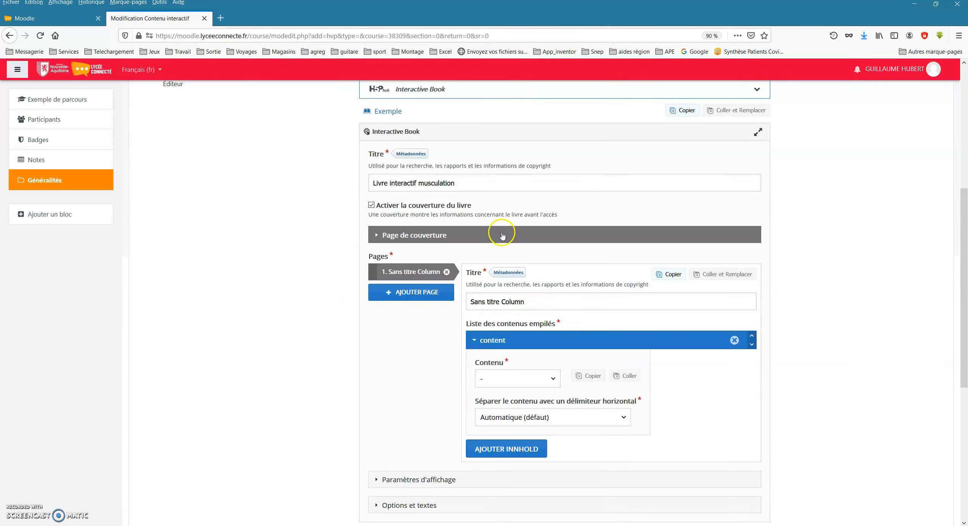
click(380, 235)
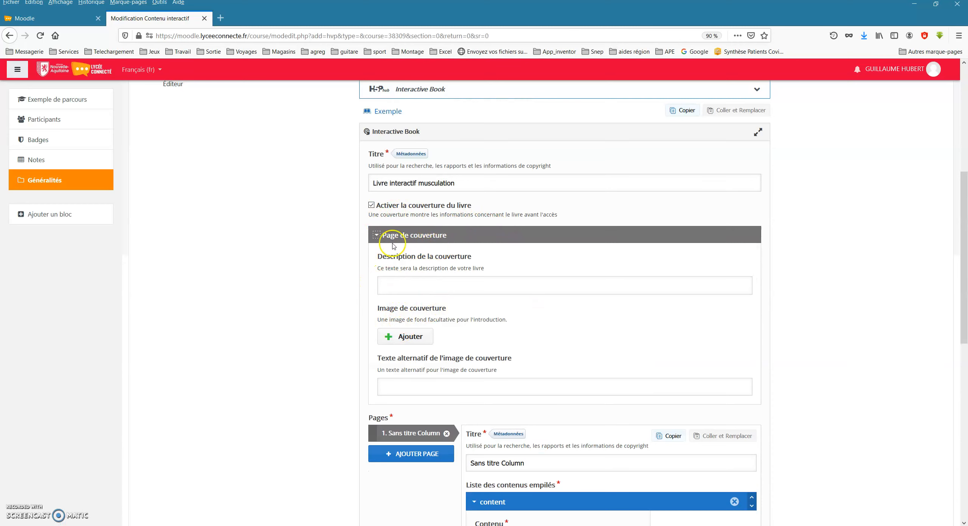
Upload the coverImage photo of a barbell and dumbbells from the muscles folder as the cover image.
click(409, 337)
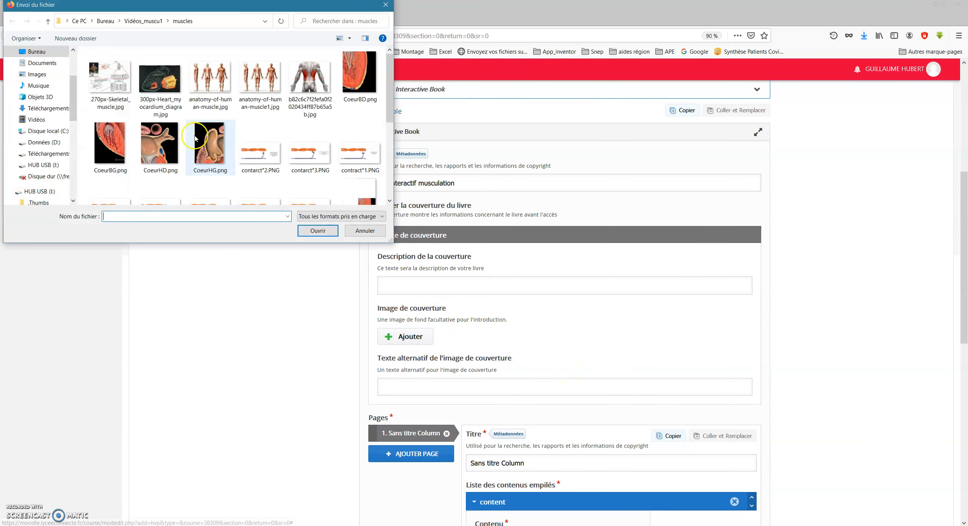
scroll(247, 135, down, 5)
scroll(243, 139, up, 5)
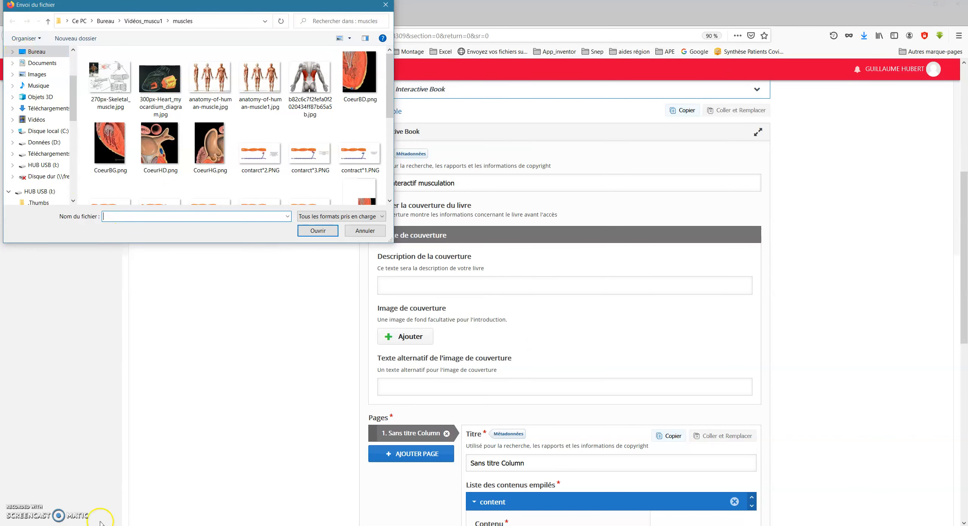
scroll(351, 105, down, 4)
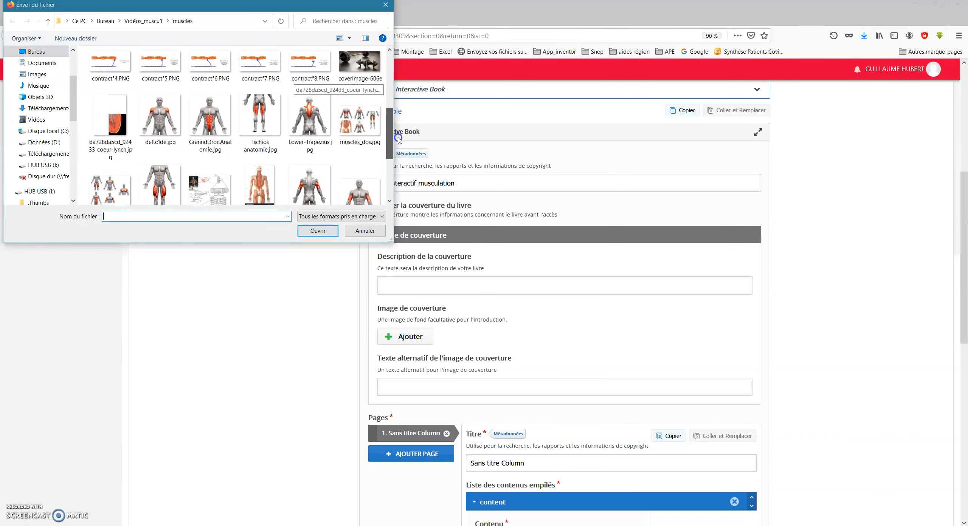
double_click(368, 77)
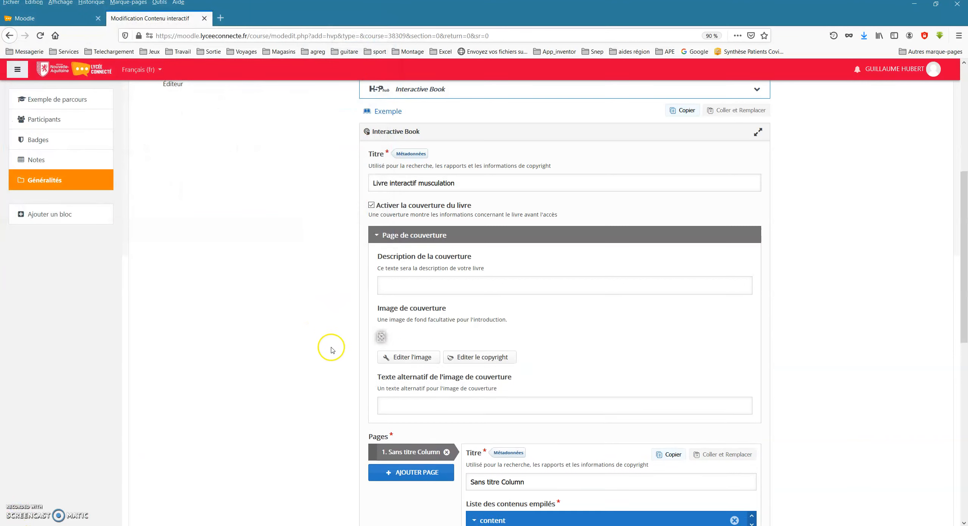
scroll(423, 374, down, 2)
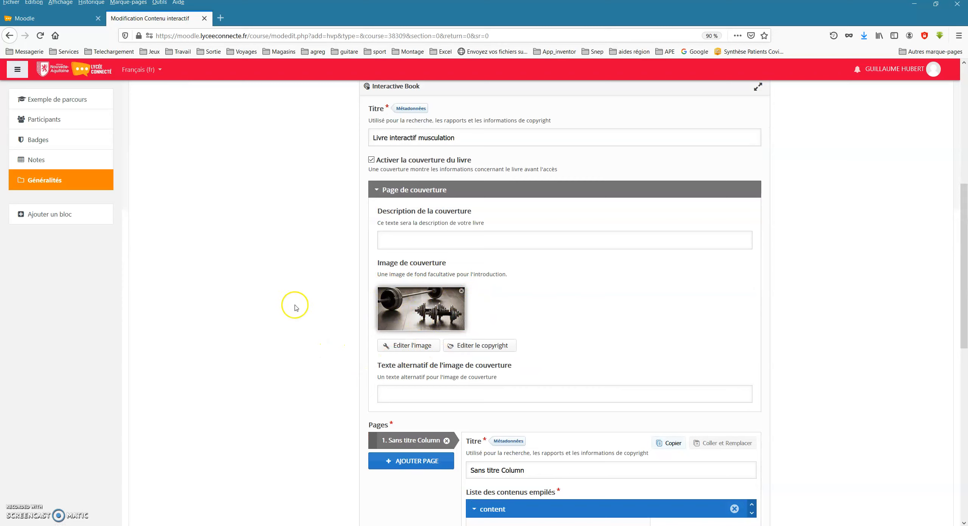
Collapse the cover page settings and add two more pages to the book.
scroll(279, 345, down, 1)
scroll(277, 343, down, 2)
scroll(270, 309, down, 3)
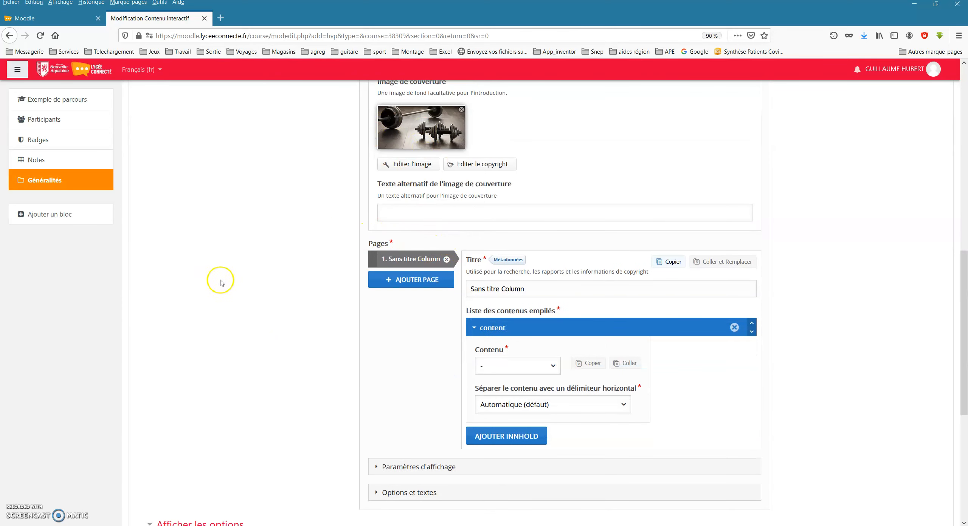
scroll(393, 242, up, 5)
click(382, 190)
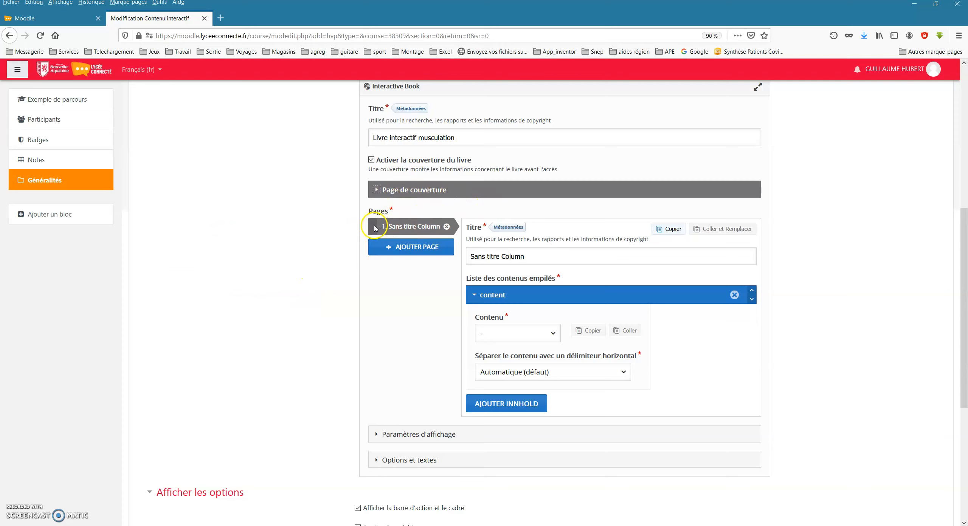
click(391, 248)
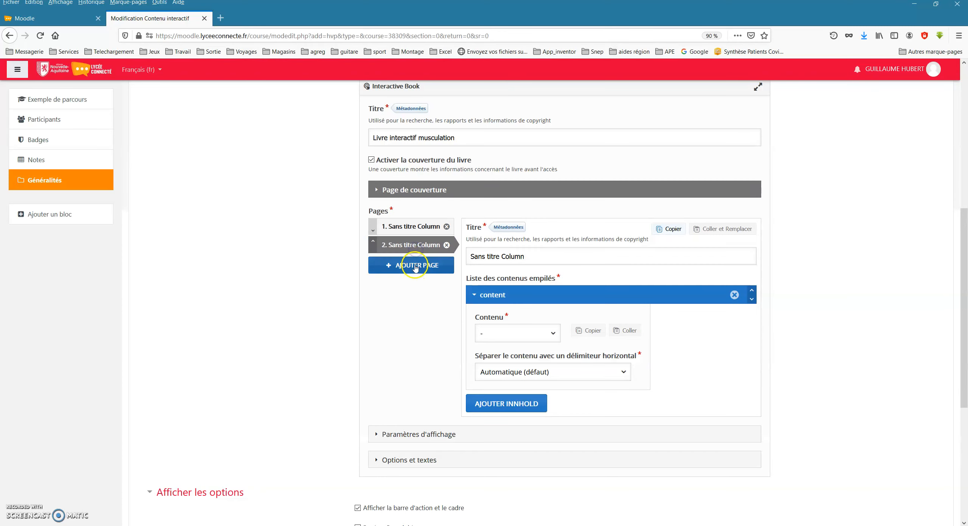
click(413, 265)
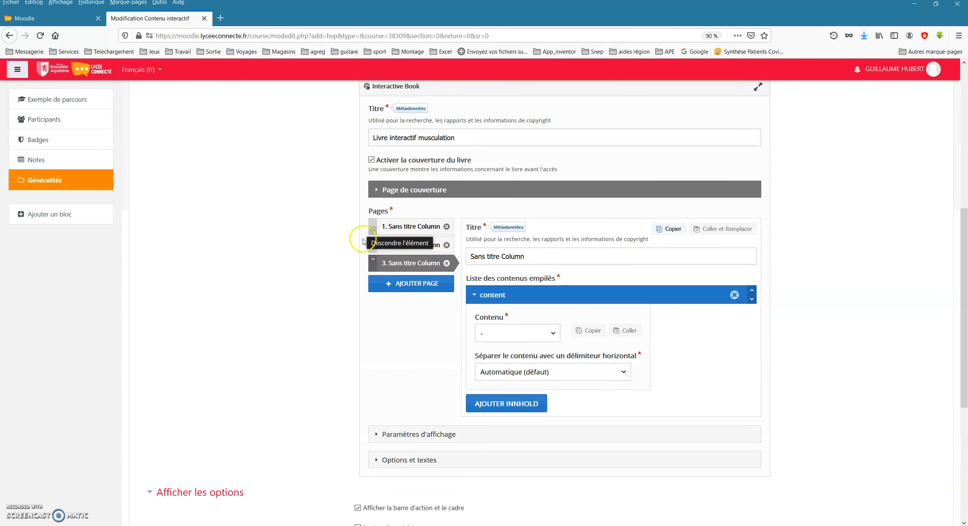
Title the book's first page Les principaux groupes musculaires.
click(400, 230)
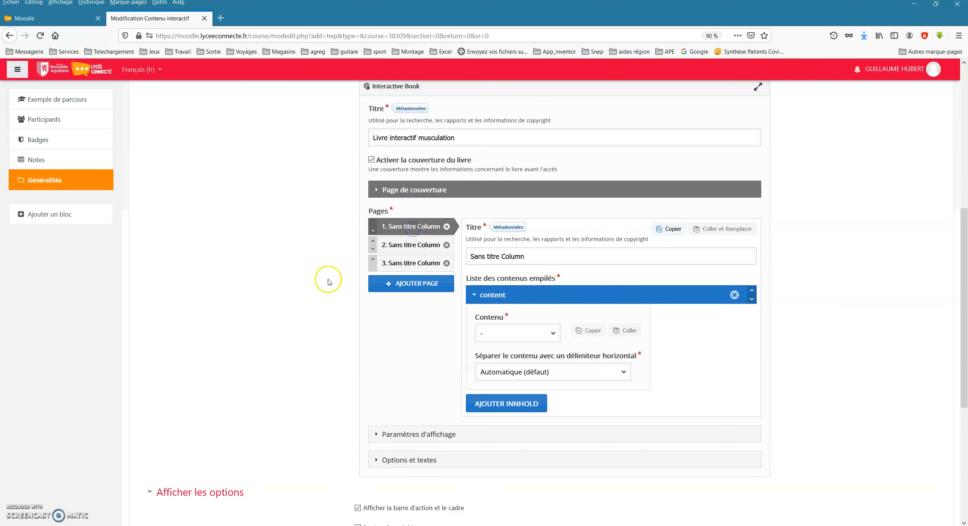
click(537, 257)
key(ctrl+a)
text(Les principaux groupes musculaires)
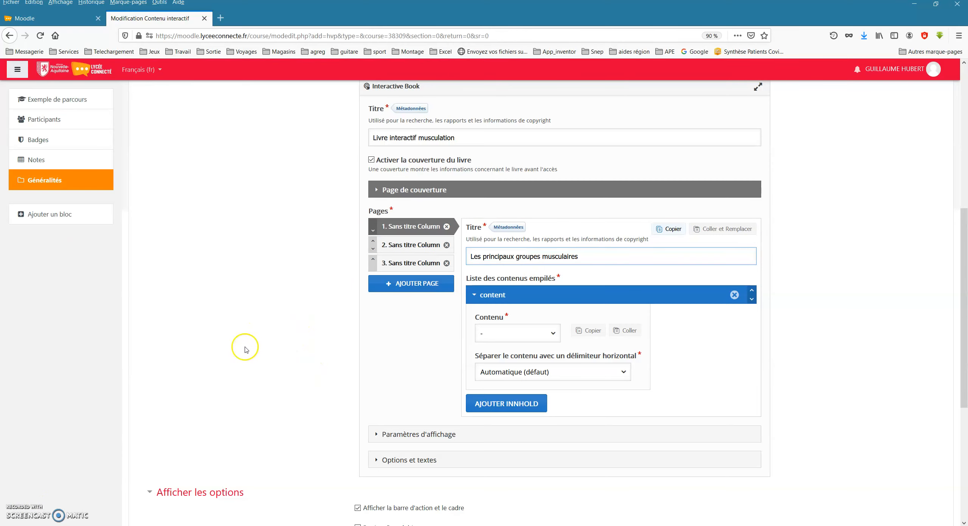
Add Image Hotspots content to the first page and title it Les groupes musculaires.
scroll(252, 335, down, 2)
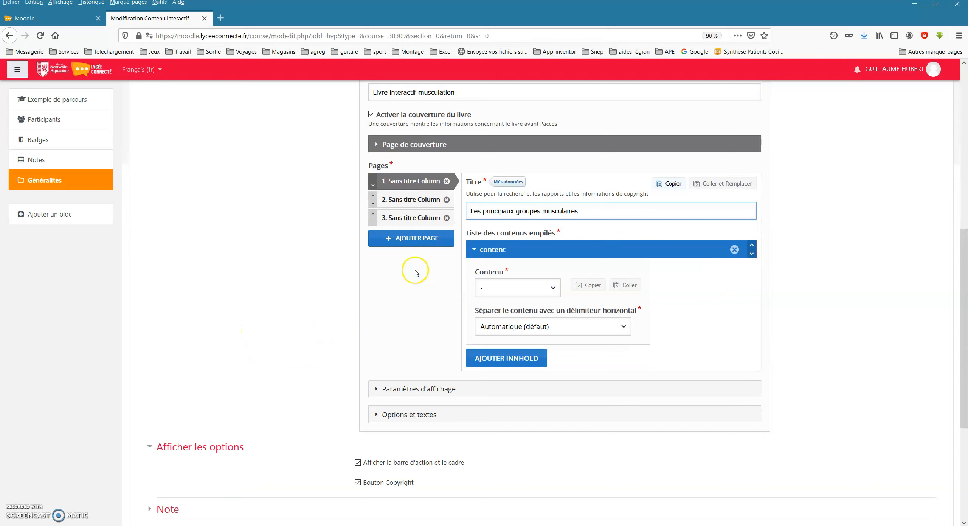
click(505, 289)
drag(554, 314, 554, 370)
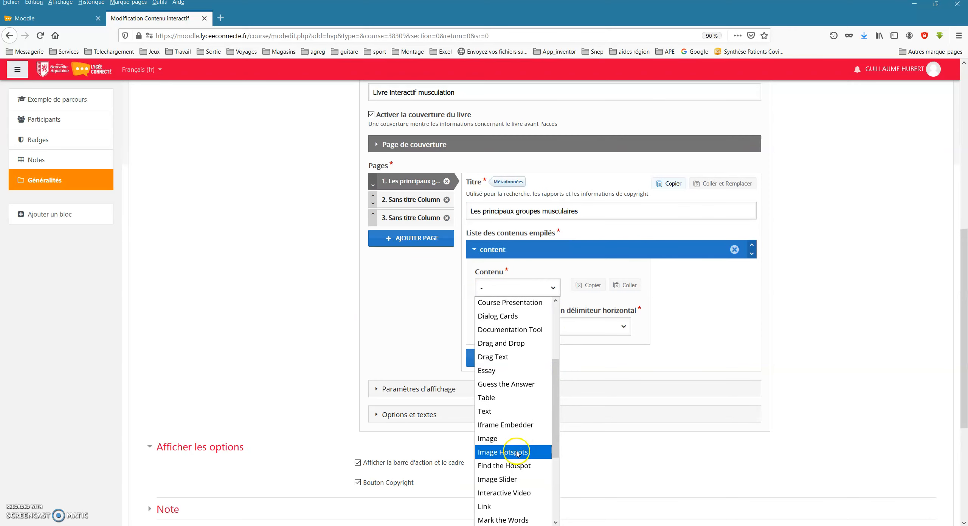
click(517, 453)
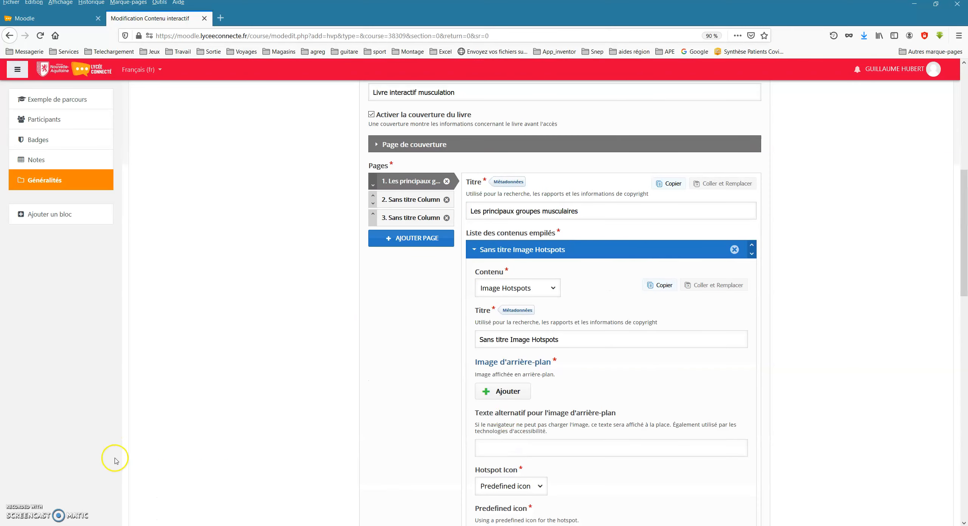
scroll(278, 400, down, 1)
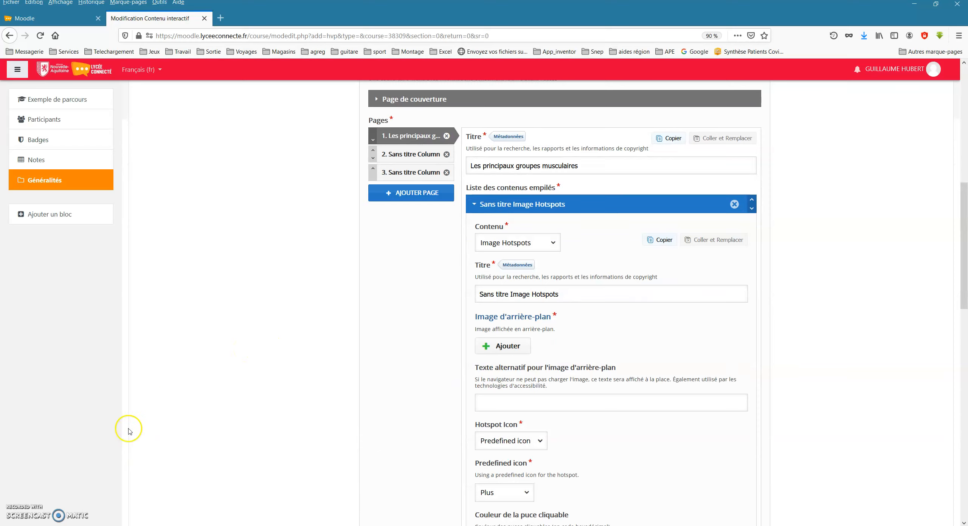
drag(564, 294, 410, 303)
text(Les groupes musculaires)
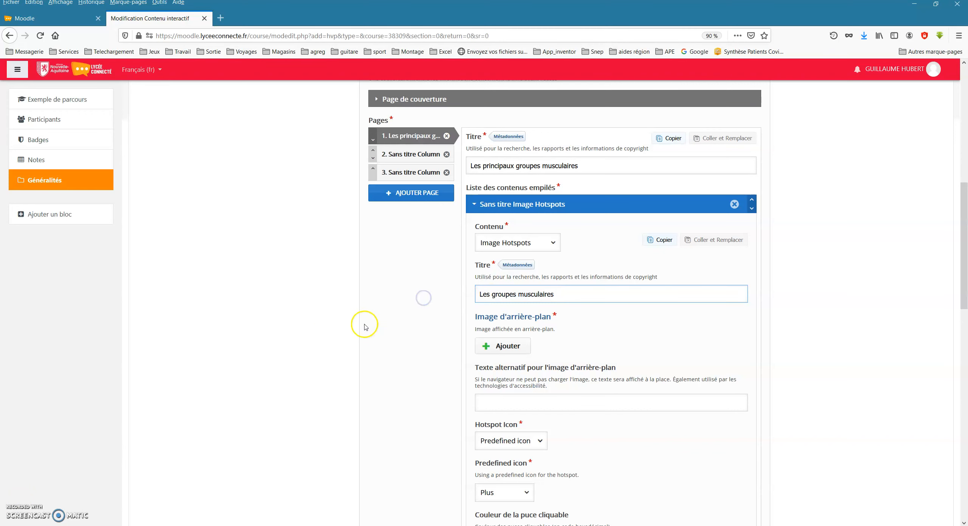
Upload anatomy-of-human-muscle.jpg from the muscles folder as the background image of the hotspots content.
scroll(329, 328, down, 1)
click(507, 302)
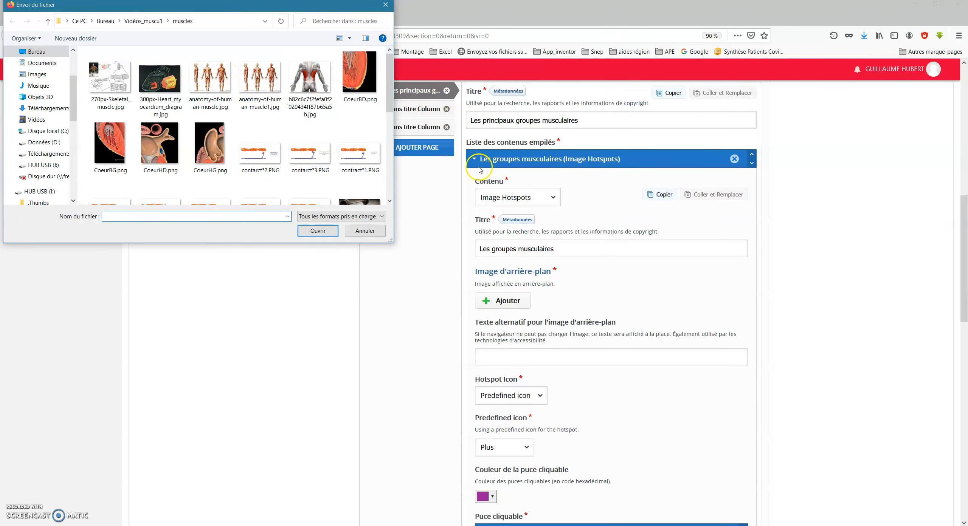
double_click(216, 76)
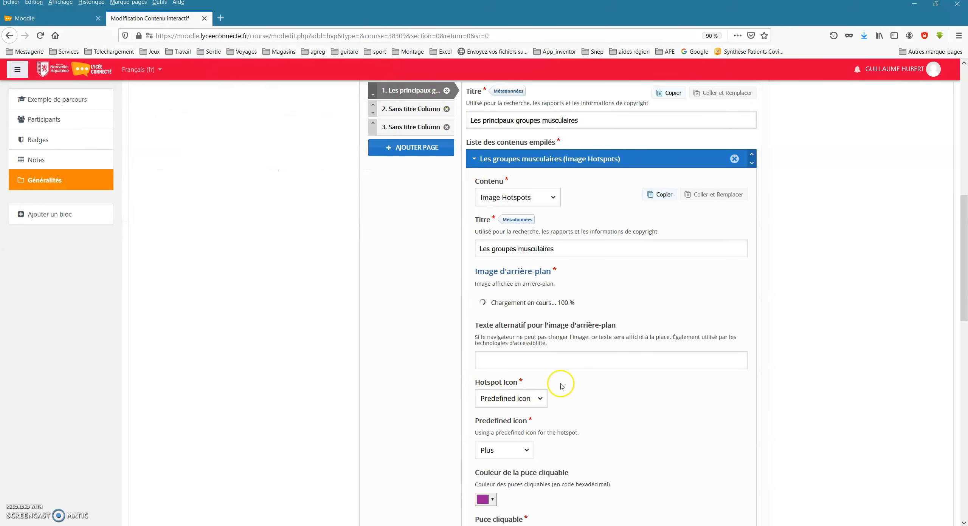
scroll(583, 418, down, 2)
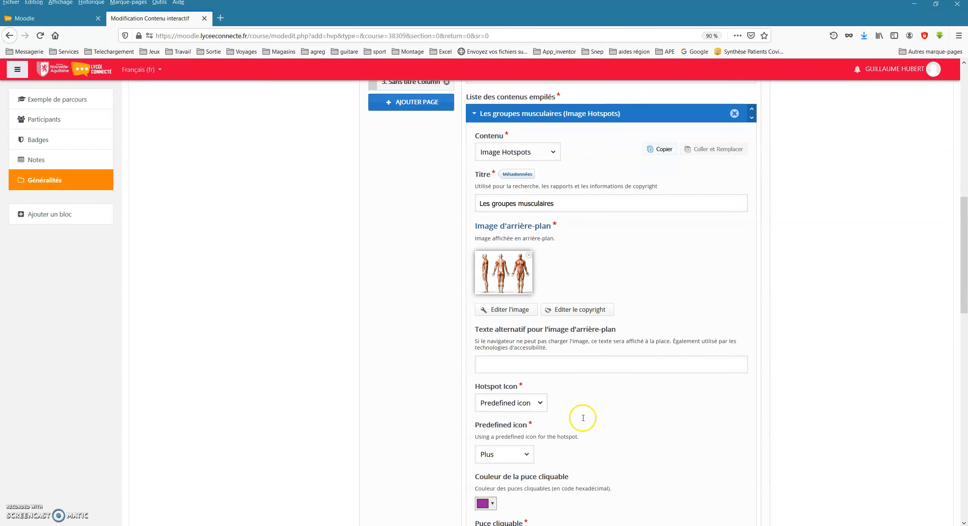
Set the predefined hotspot icon to Exclamation.
scroll(573, 400, down, 4)
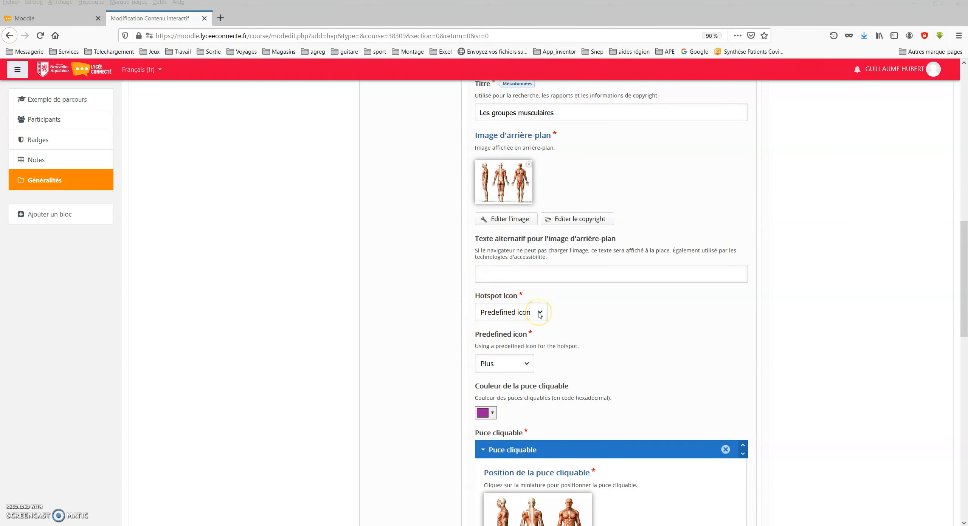
click(526, 364)
scroll(578, 371, down, 2)
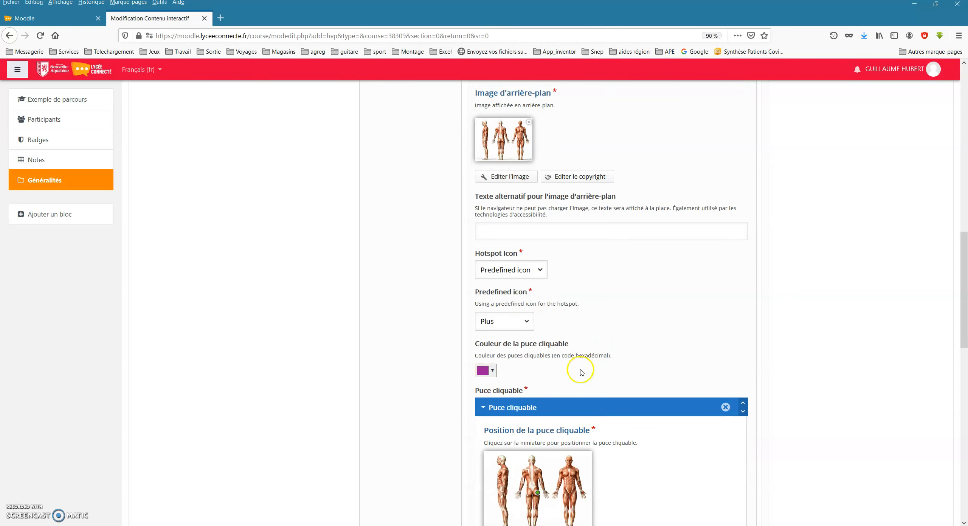
click(527, 319)
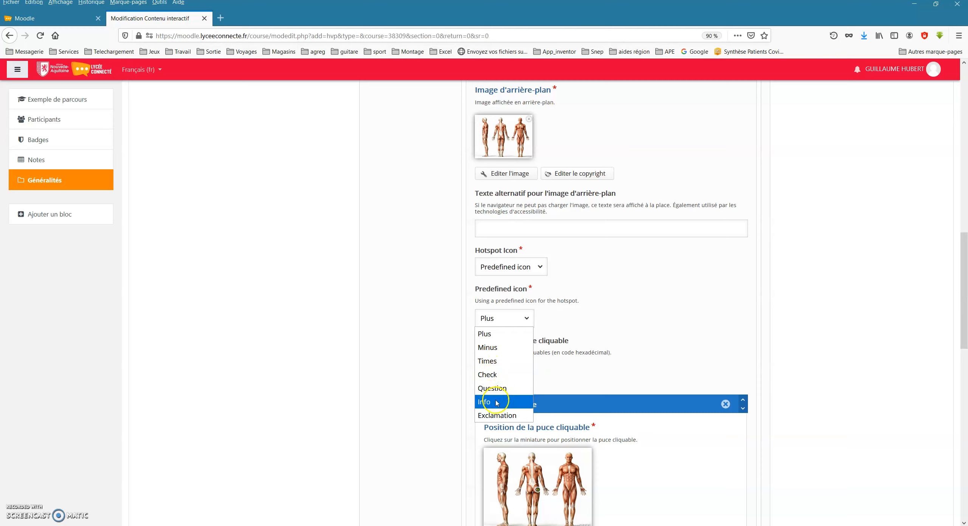
click(490, 415)
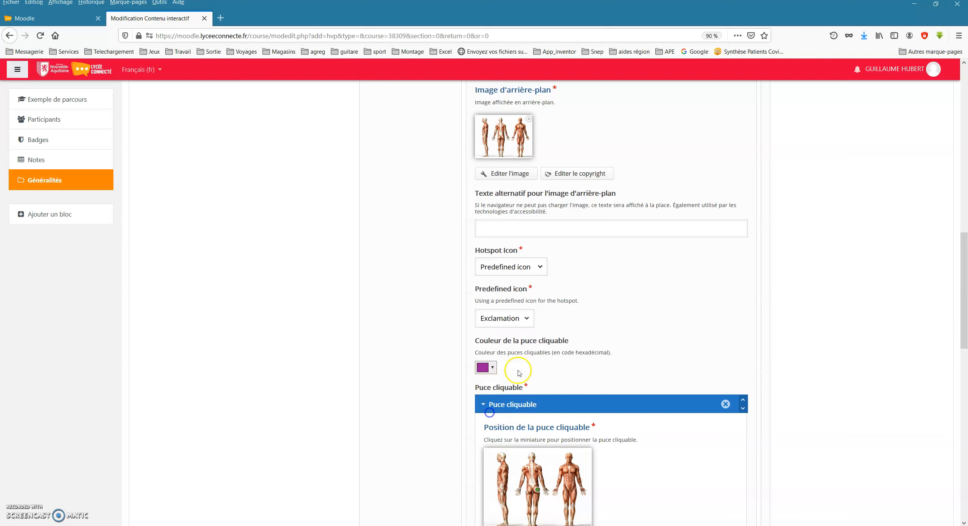
Change the hotspot colour to light blue.
scroll(605, 303, down, 2)
click(493, 279)
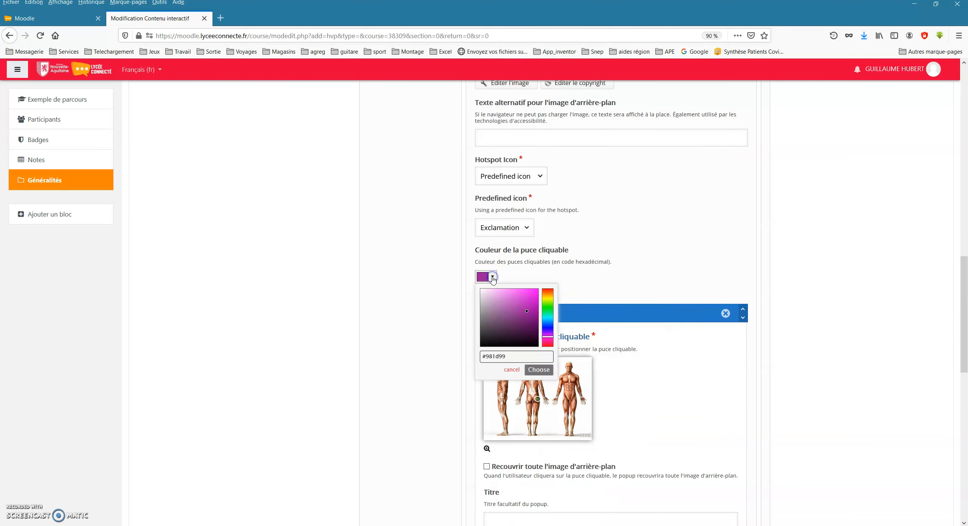
click(551, 319)
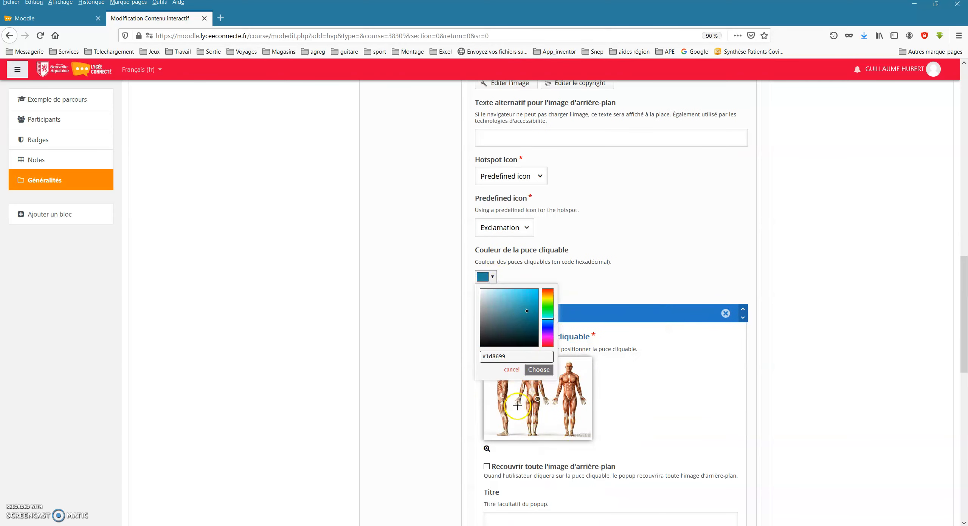
click(549, 399)
click(527, 296)
click(547, 371)
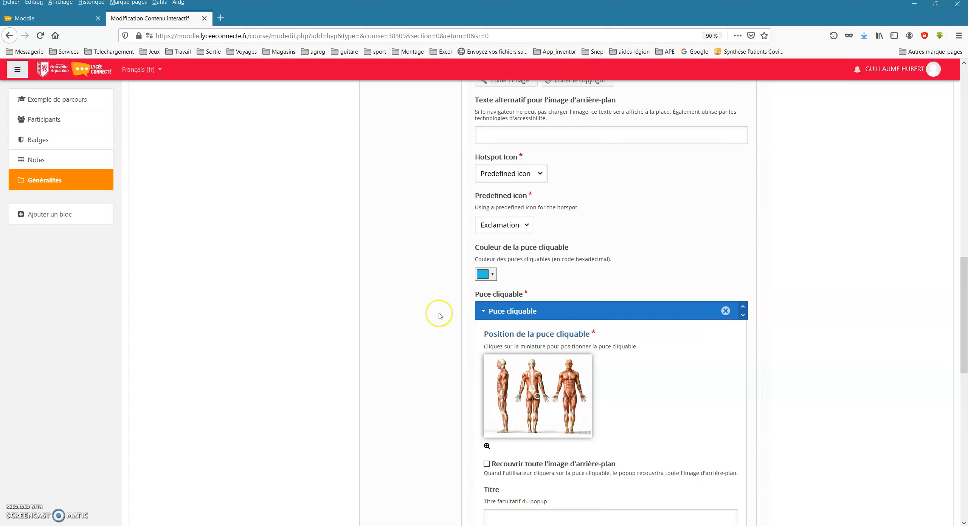
Position the clickable hotspot on the upper arm of the front-facing figure in the background image.
scroll(446, 315, down, 3)
scroll(440, 317, down, 1)
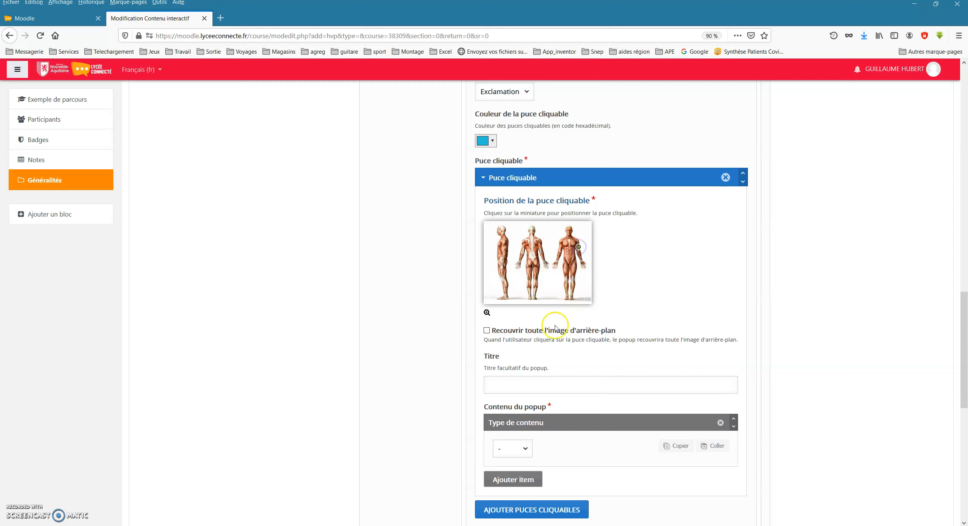
scroll(524, 385, down, 2)
Set the hotspot's popup content type to Video and title the video Le biceps Brachial.
click(512, 339)
scroll(548, 367, down, 2)
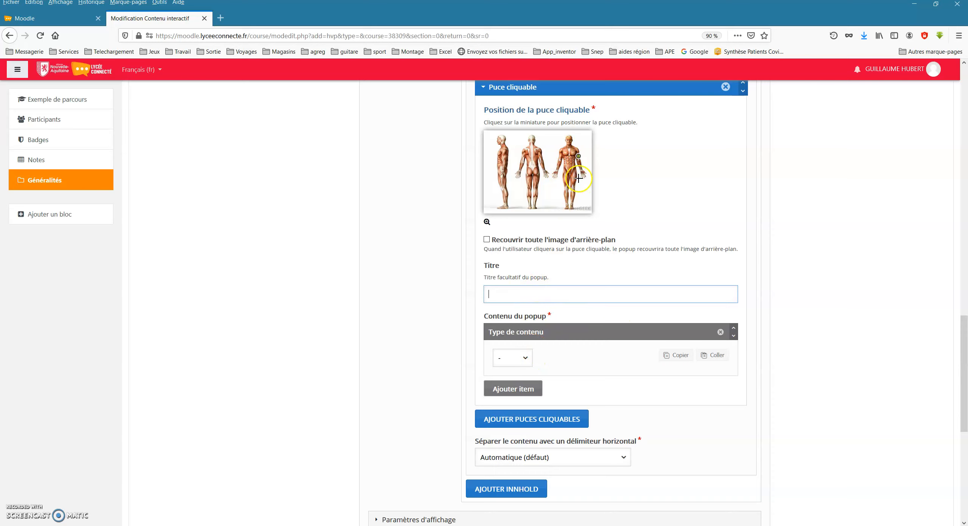
click(524, 358)
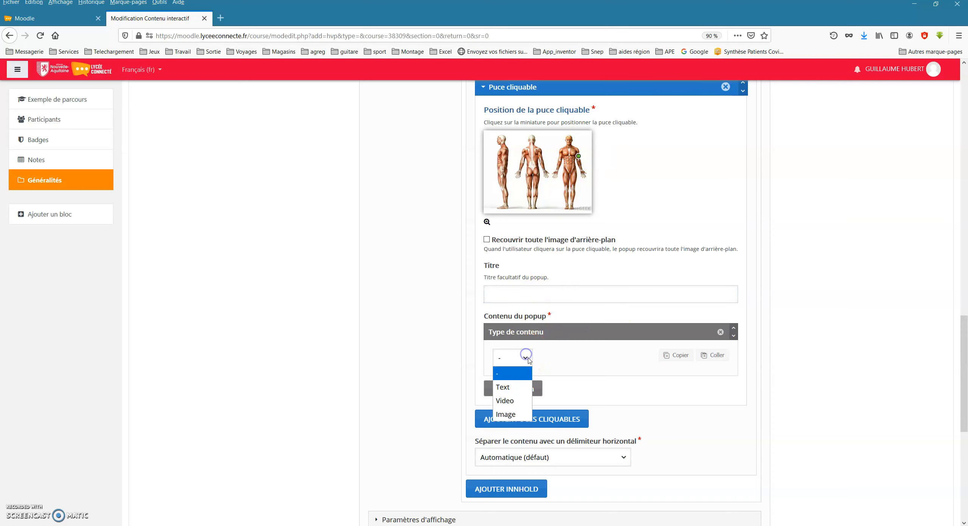
click(509, 404)
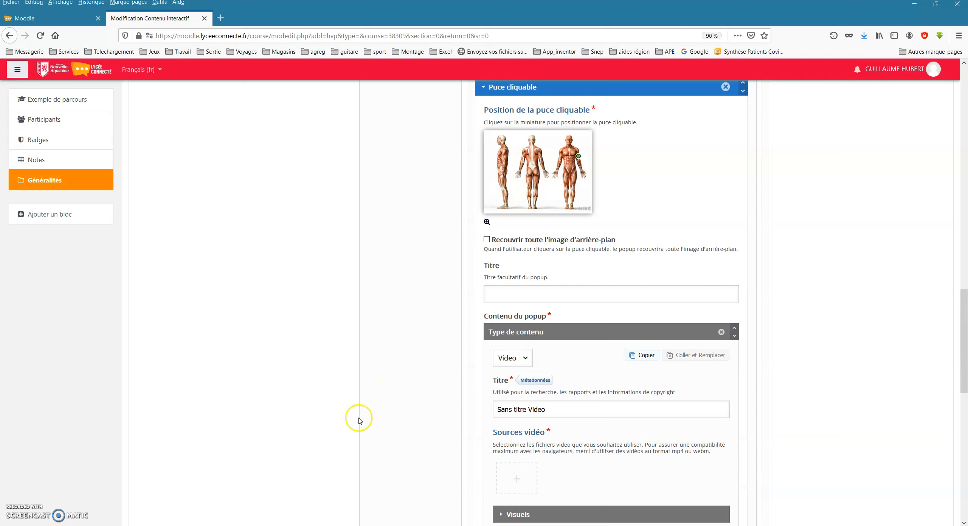
scroll(335, 421, down, 1)
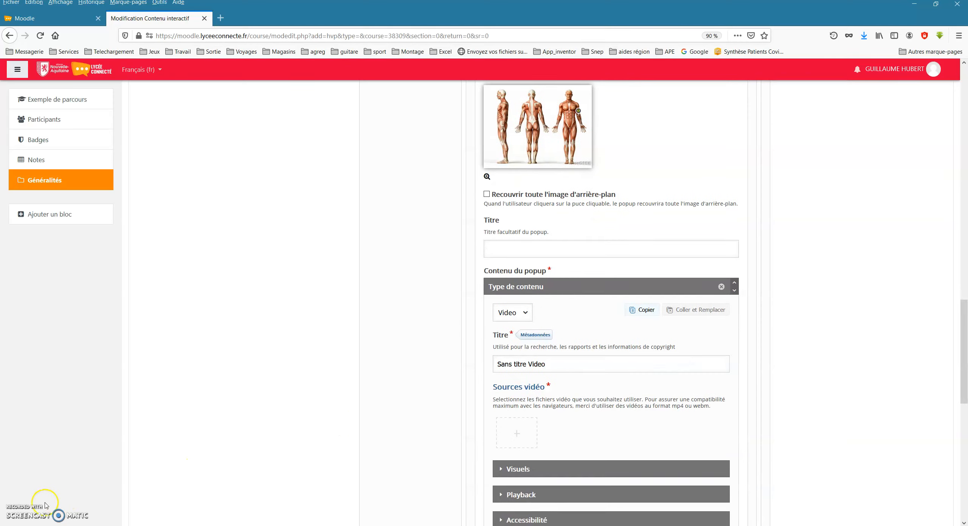
drag(554, 365, 450, 363)
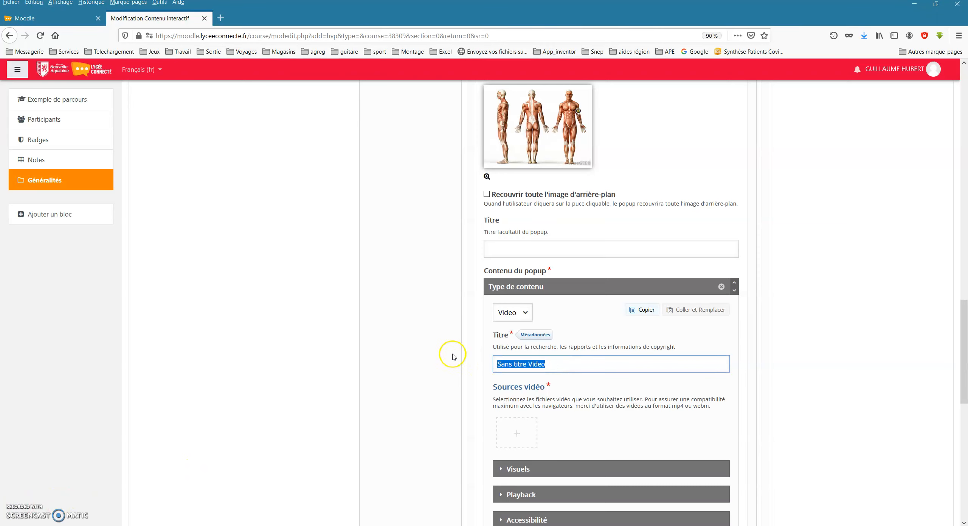
text(Le biceps Brachial)
scroll(396, 353, down, 1)
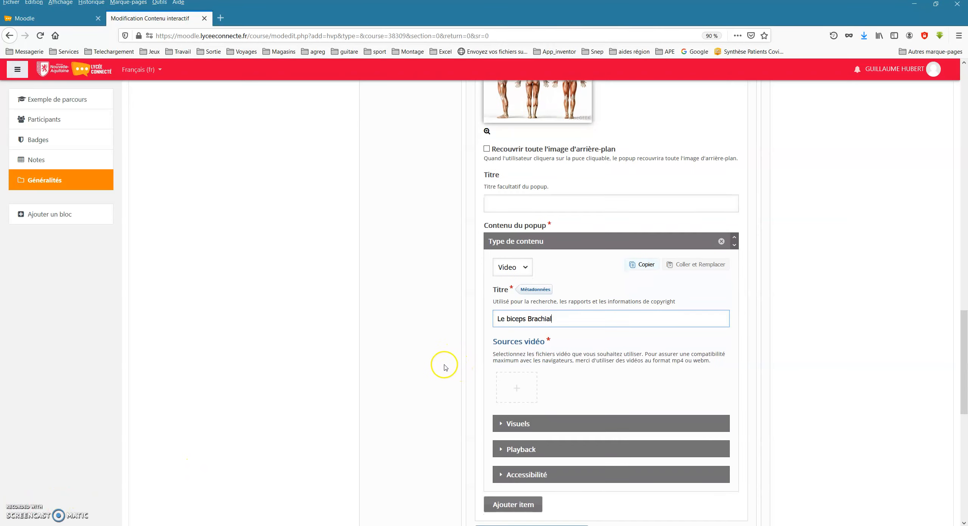
click(517, 392)
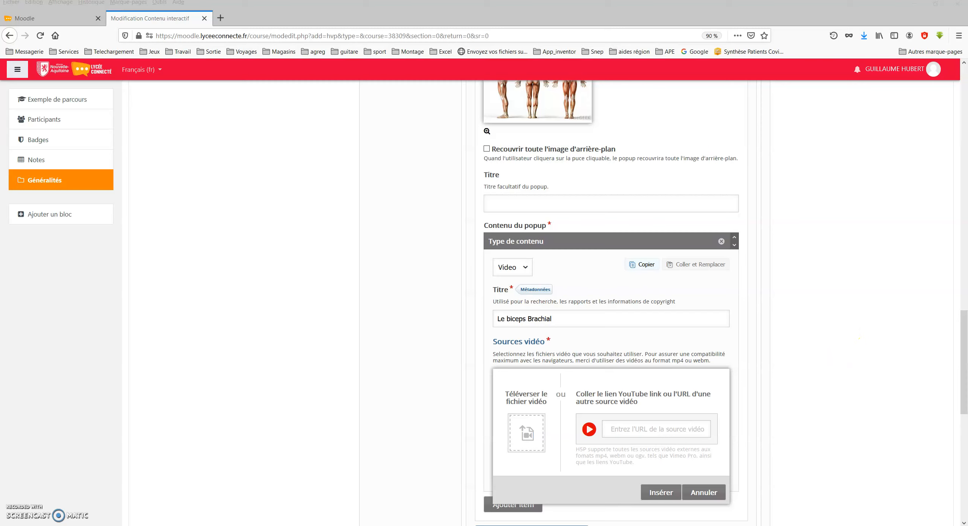
click(616, 429)
key(ctrl+v)
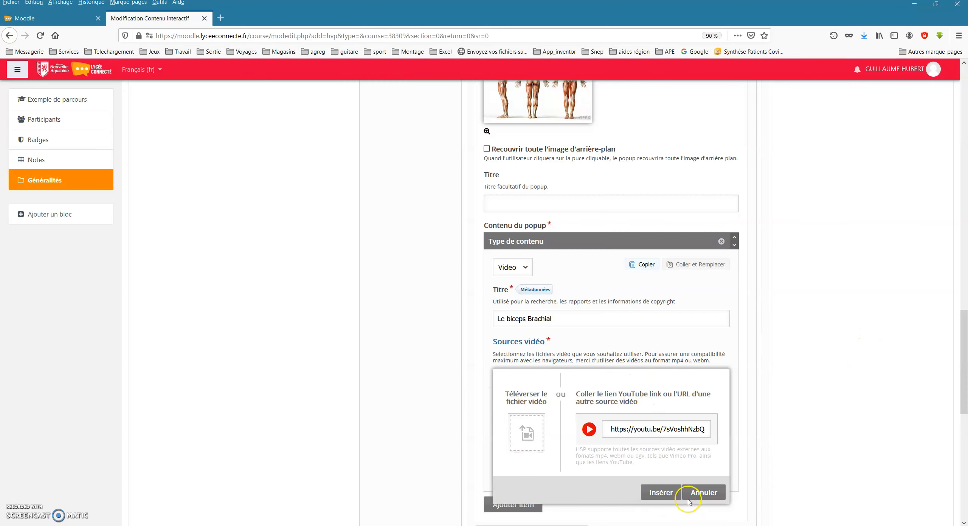
click(657, 492)
scroll(389, 341, down, 2)
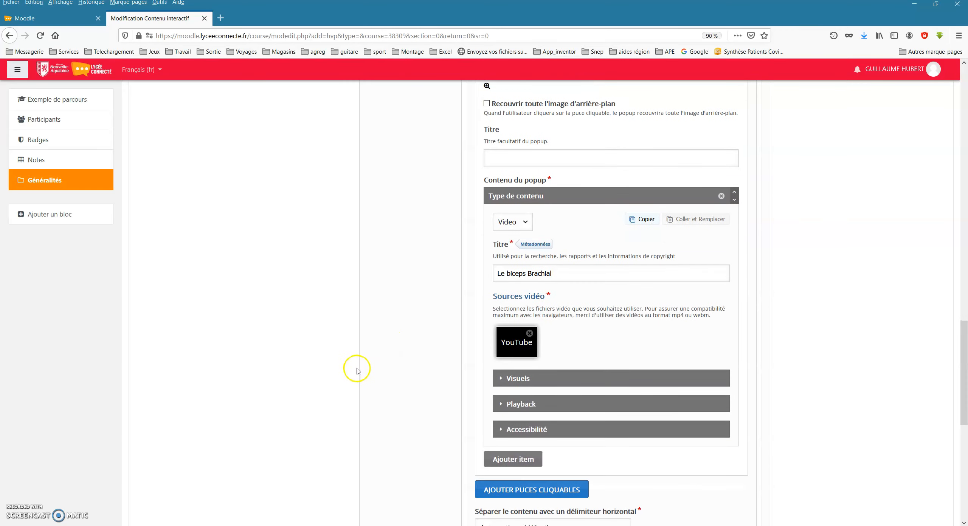
Save the interactive book activity and display it.
scroll(357, 368, down, 2)
scroll(359, 371, down, 4)
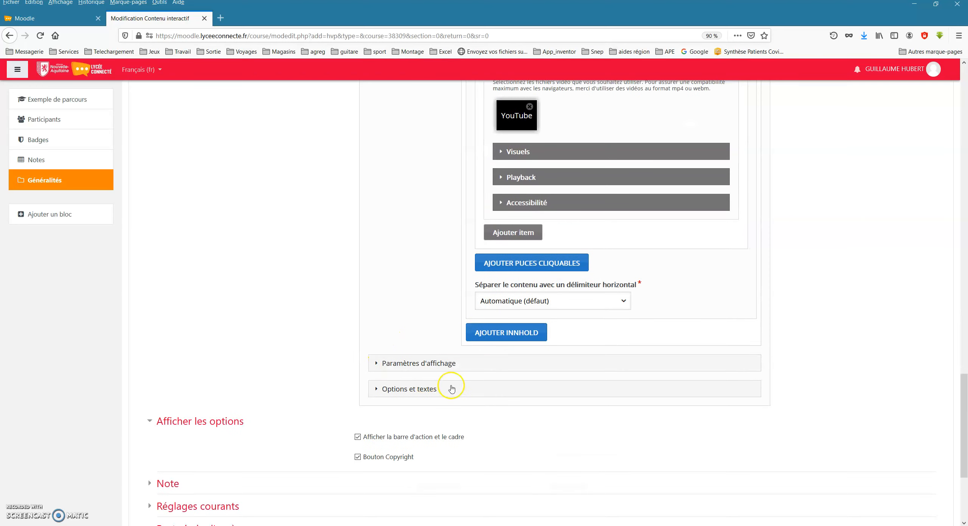
scroll(454, 389, down, 5)
click(503, 444)
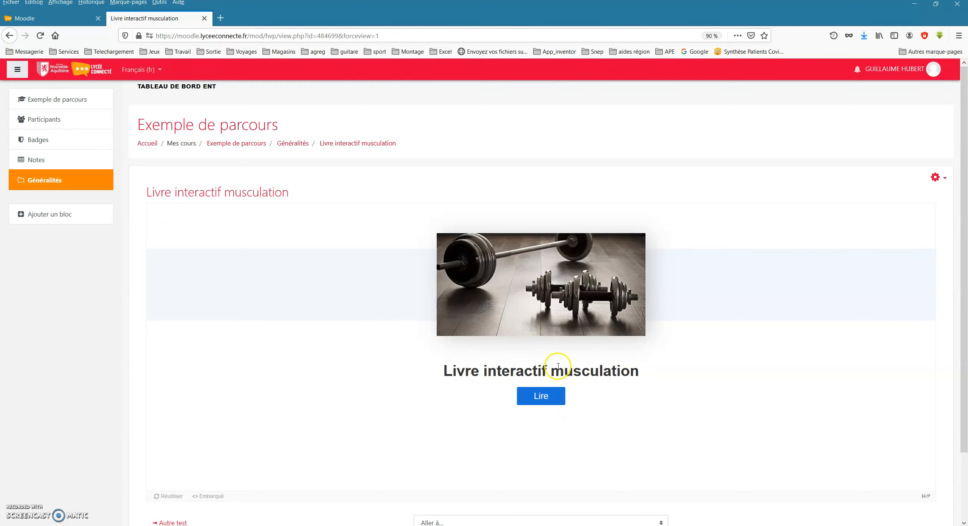
Open the book and test the arm hotspot by briefly playing its biceps video, pausing it and closing the popup.
click(537, 396)
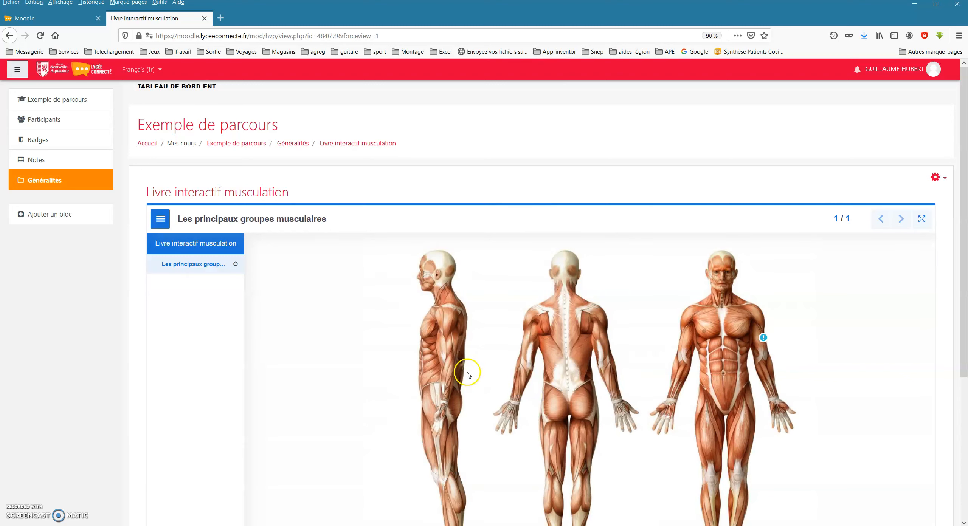
scroll(665, 297, down, 1)
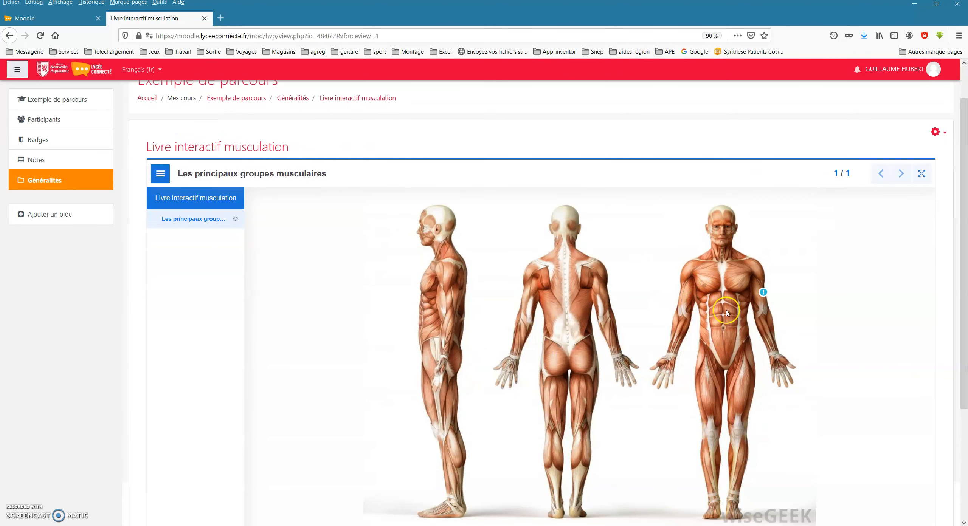
click(762, 294)
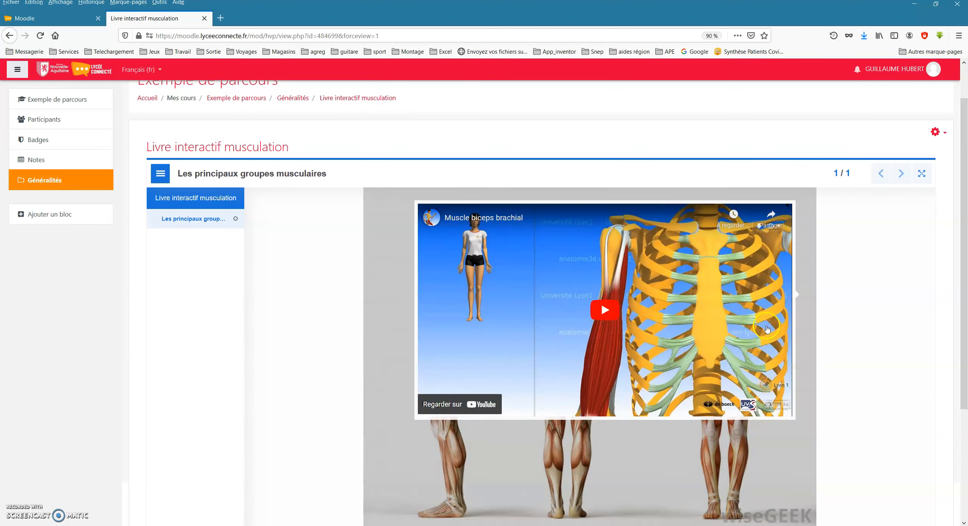
click(554, 310)
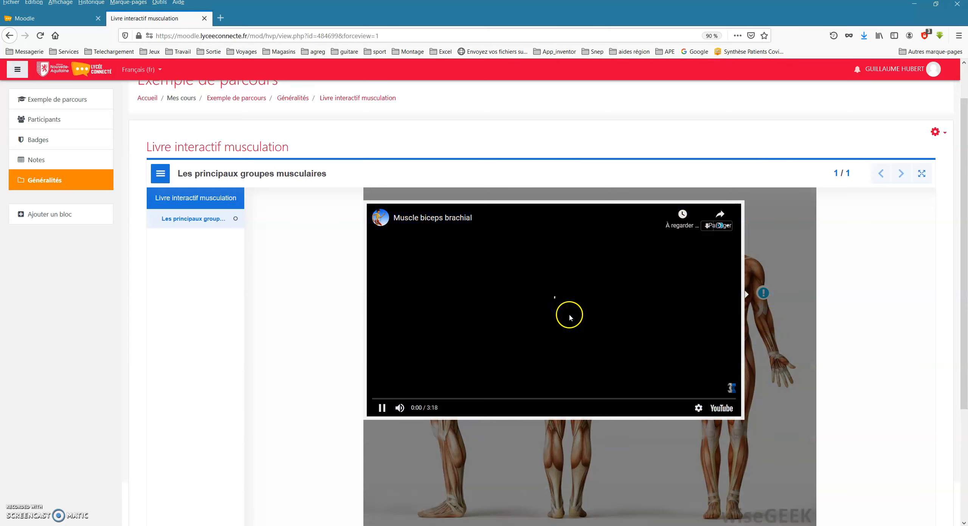
click(382, 408)
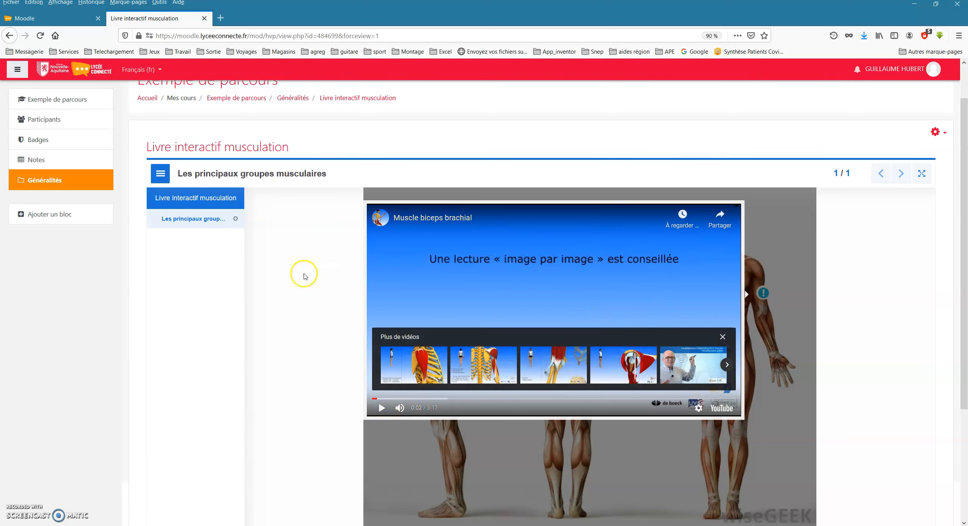
click(296, 283)
Reopen the activity's settings and return to the first page's Les groupes musculaires hotspots content.
click(935, 132)
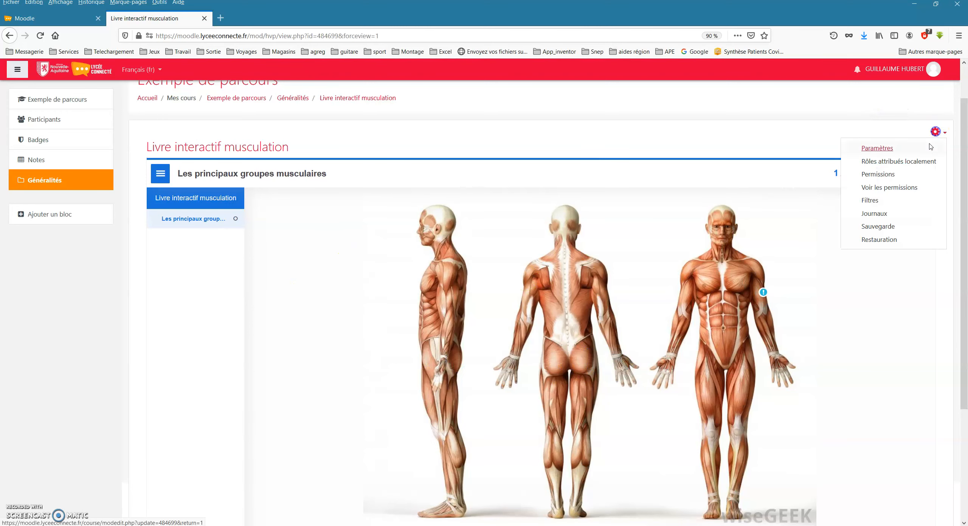
click(876, 152)
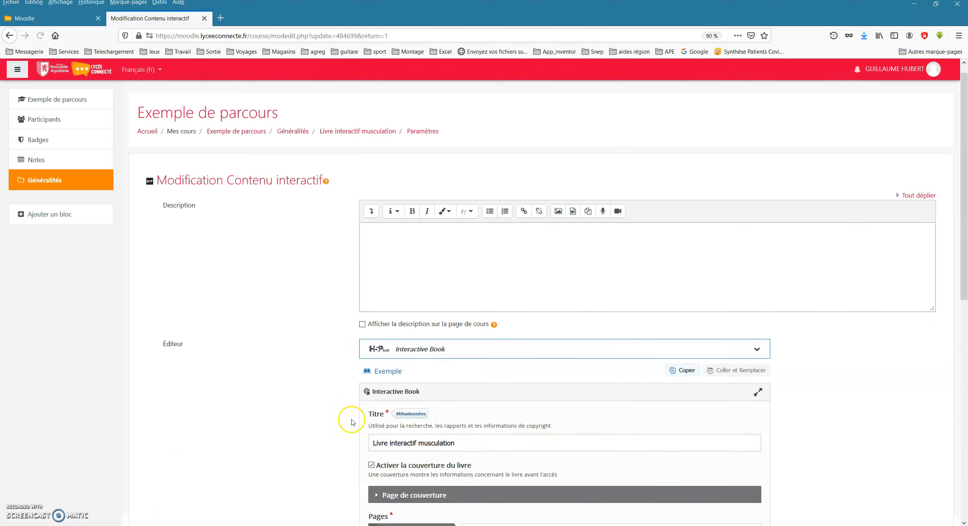
scroll(345, 414, down, 5)
scroll(560, 363, down, 5)
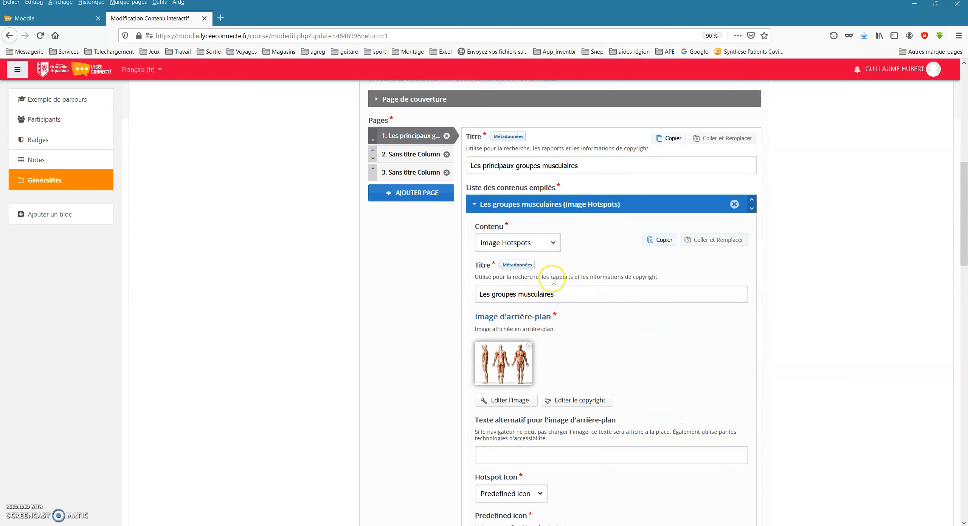
scroll(518, 370, down, 1)
scroll(544, 359, down, 2)
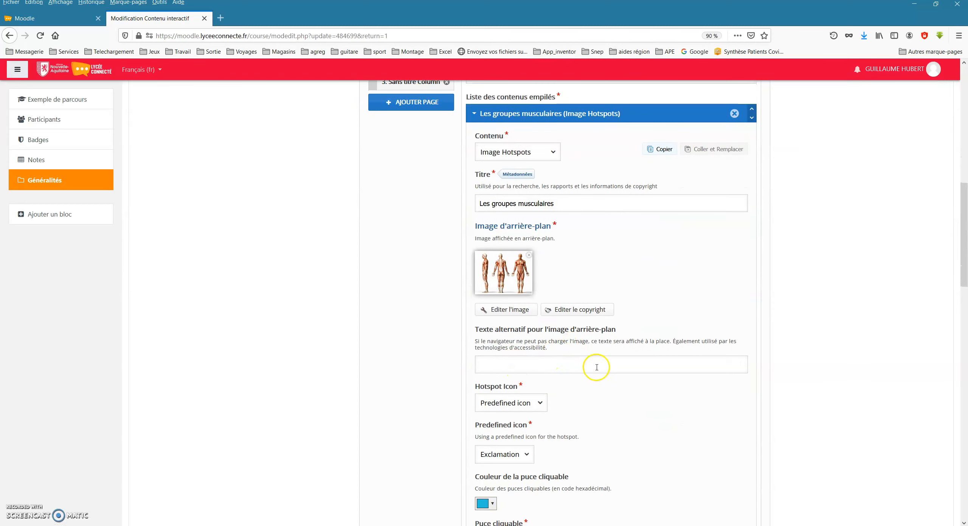
Collapse the first hotspot and add a second one on the side-view figure's shoulder, titled Deltoïde.
scroll(575, 382, down, 5)
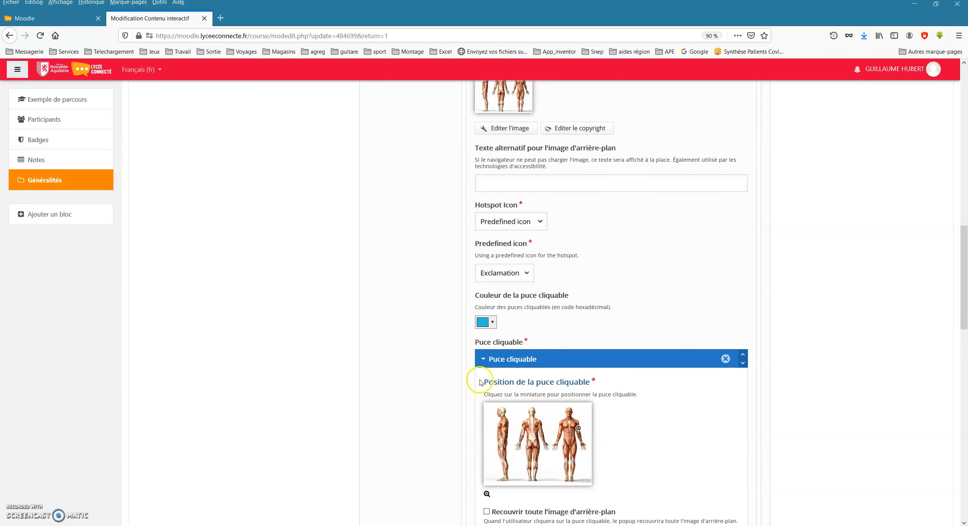
click(482, 360)
scroll(456, 378, down, 1)
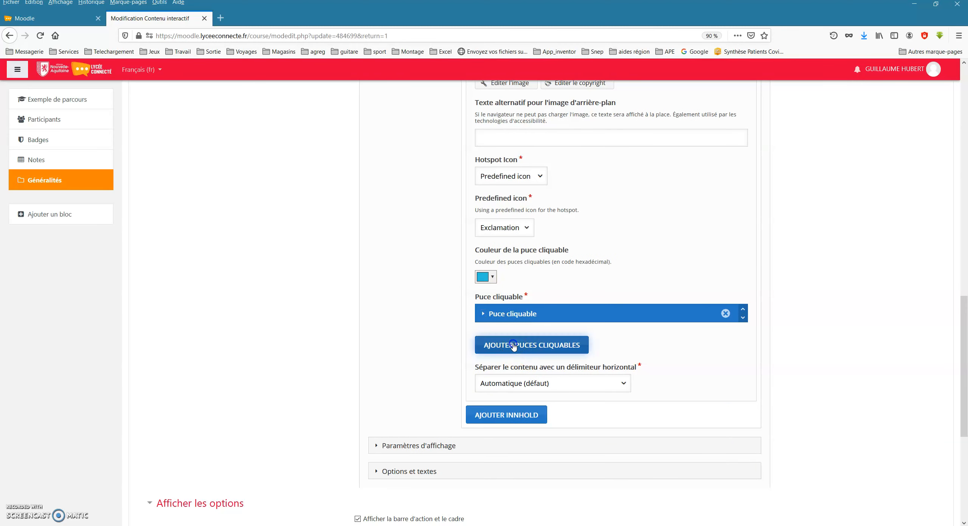
click(540, 346)
scroll(436, 396, down, 1)
scroll(436, 396, down, 1)
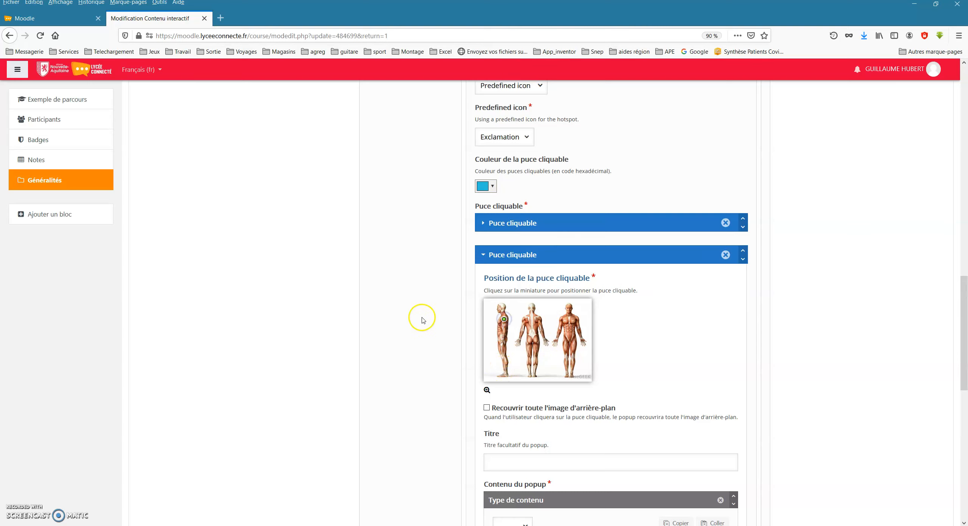
scroll(486, 371, down, 3)
click(522, 369)
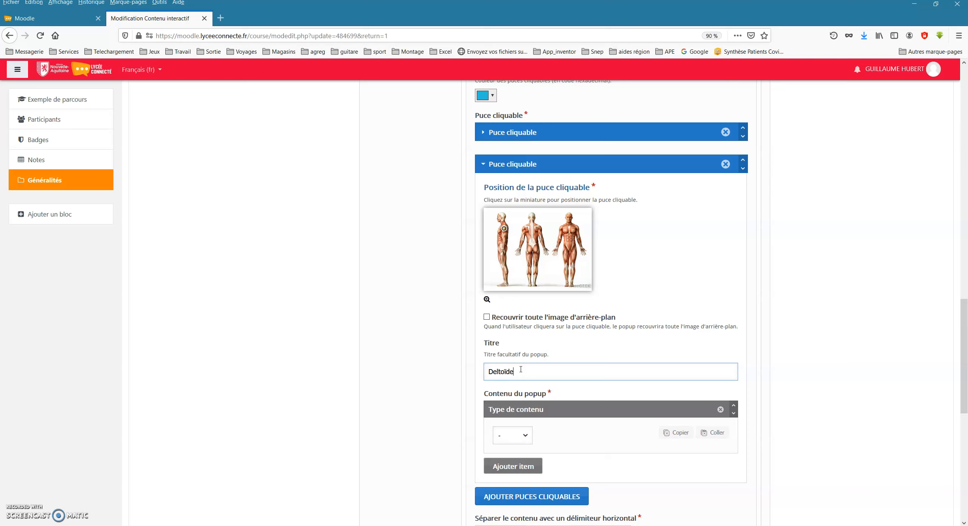
click(524, 437)
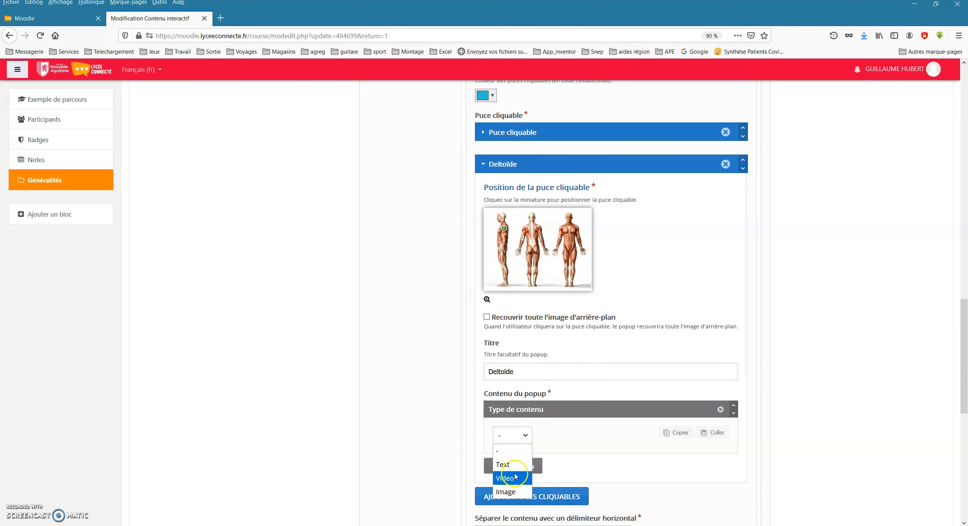
click(503, 473)
scroll(415, 447, down, 3)
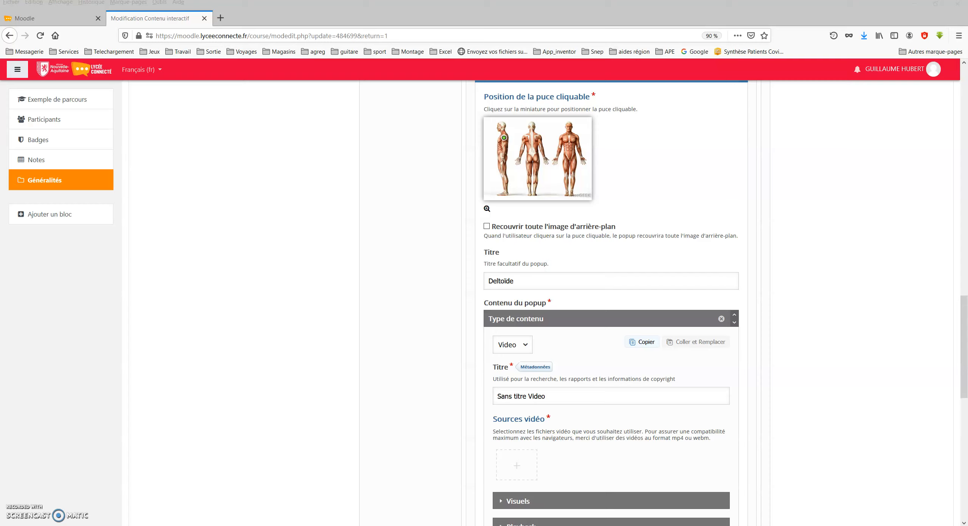
click(506, 473)
click(626, 506)
text(https://youtu.be/AhEffuXuIiw?t=126)
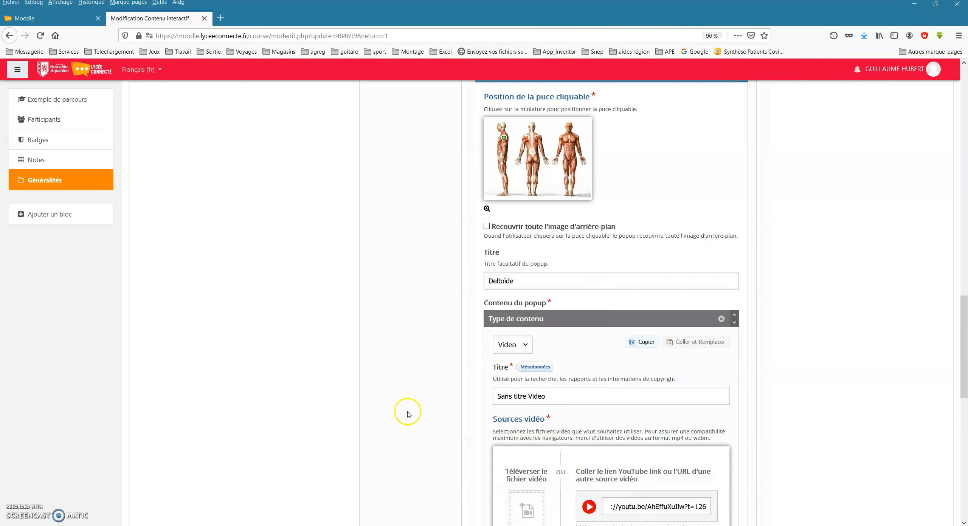
scroll(490, 467, down, 2)
scroll(537, 430, down, 2)
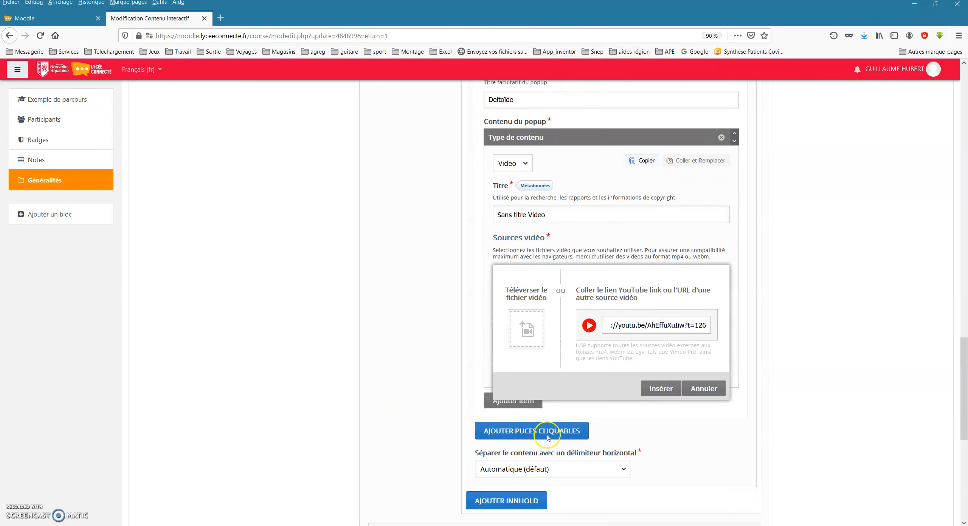
click(660, 389)
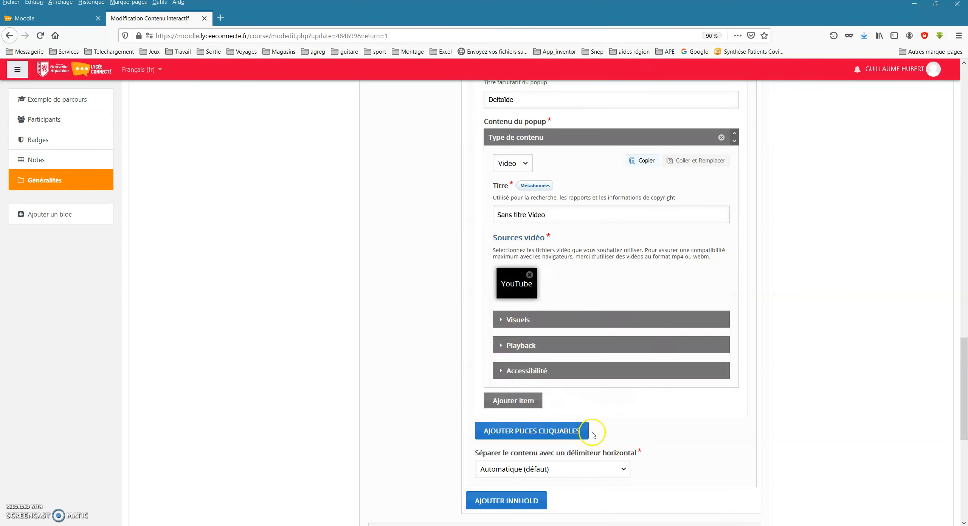
Add a third hotspot on the upper back of the rear-view figure, titled Le trapèze.
click(530, 431)
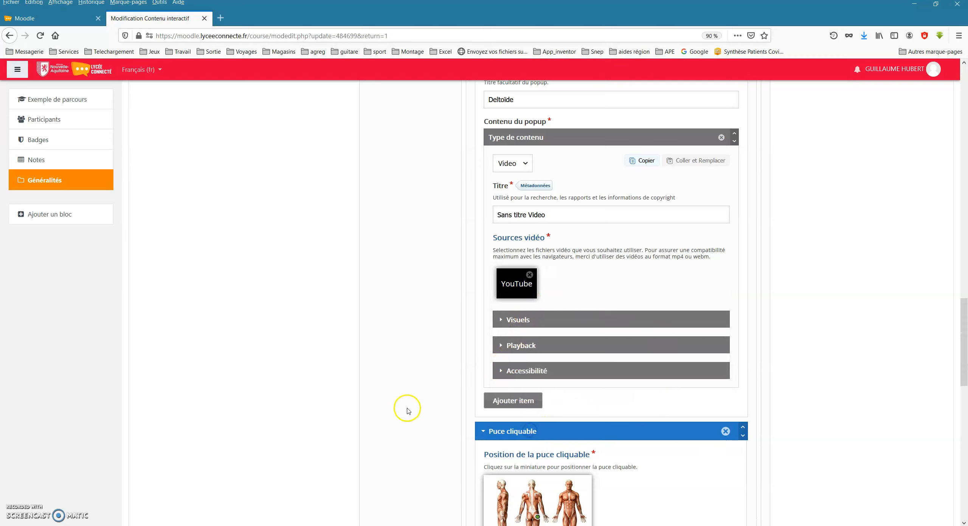
scroll(404, 413, down, 6)
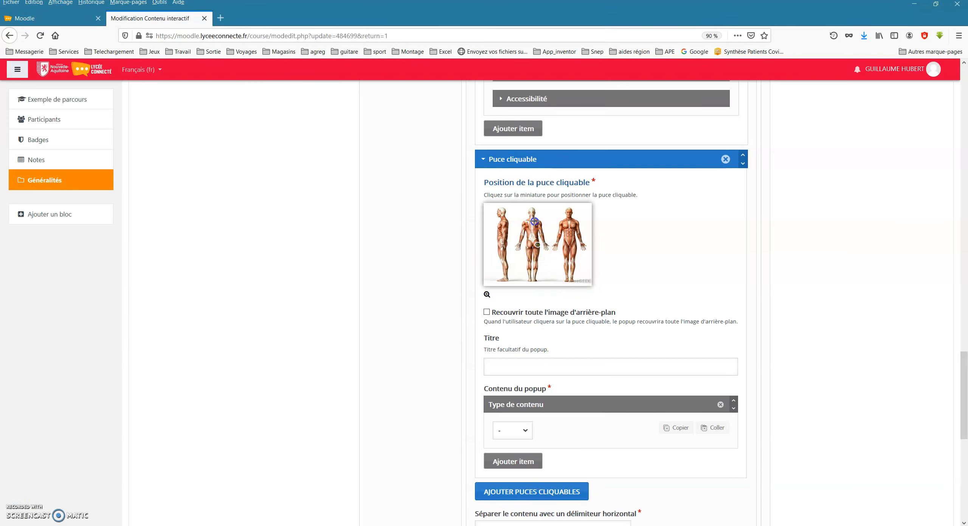
click(508, 366)
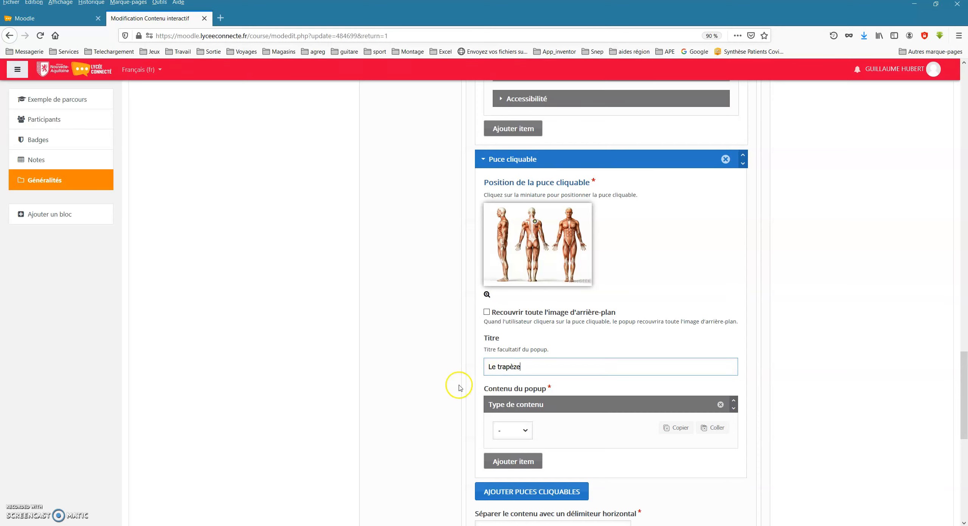
Make the Le trapèze popup's content a Text and paste in the copied description of the trapezius muscle with its source.
scroll(460, 388, down, 2)
click(524, 385)
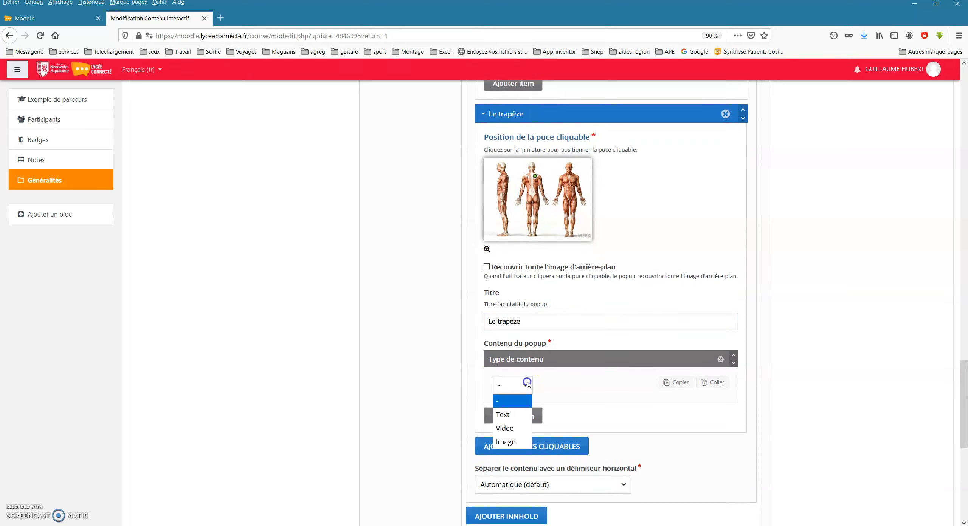
click(502, 415)
scroll(352, 371, down, 2)
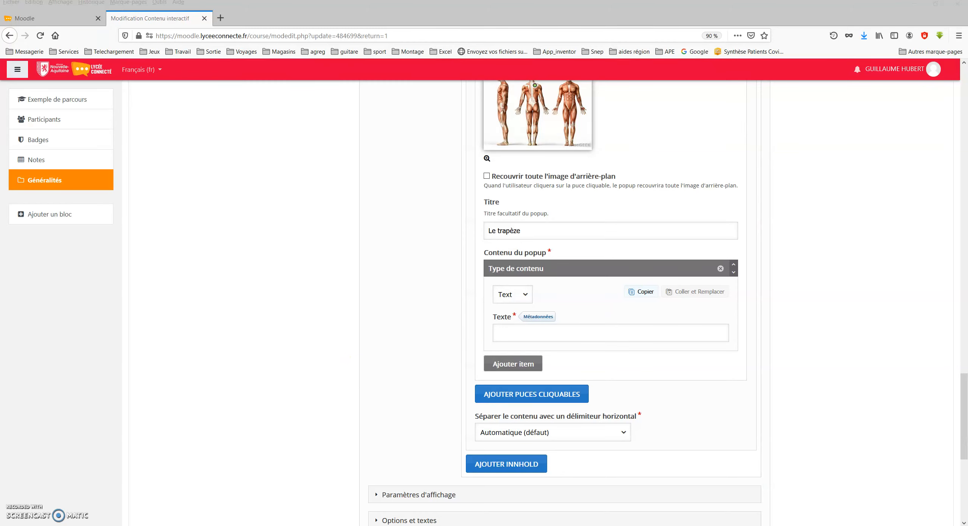
click(527, 333)
text(Le muscle trapèze est un muscle de la loge postérieure de l'épaule, de la nuque, et du tronc, appartenant aux muscles de la ceinture du membre thoracique. Il est très vaste et occupe toute la région supérieure du dos à la manière d'un losange, d'où son nom. On le divise habituellement en trois faisceaux : supérieur, moyen et inférieur. (source : wilipédia))
scroll(435, 347, down, 1)
scroll(435, 347, down, 1)
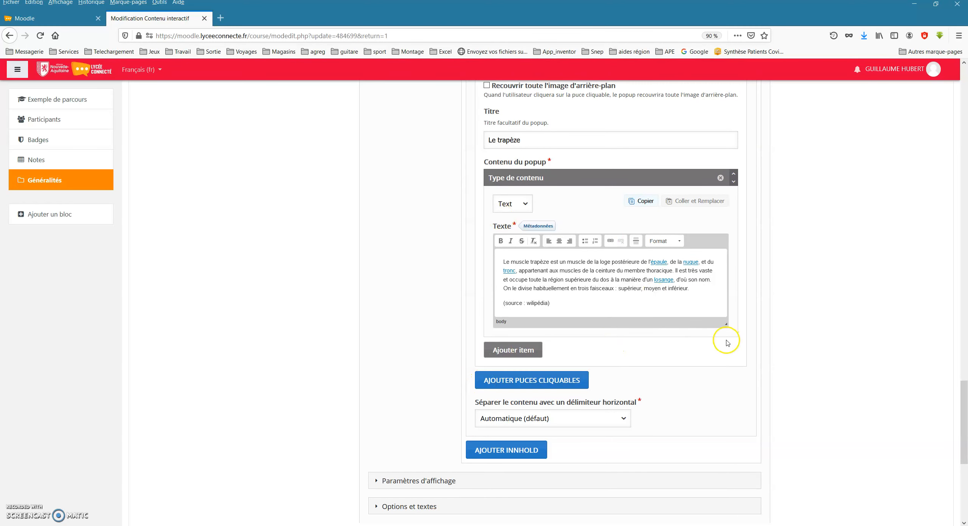
Add a second Text item to the Le trapèze popup and paste the trapezius muscle's Wikipedia address into it.
click(507, 352)
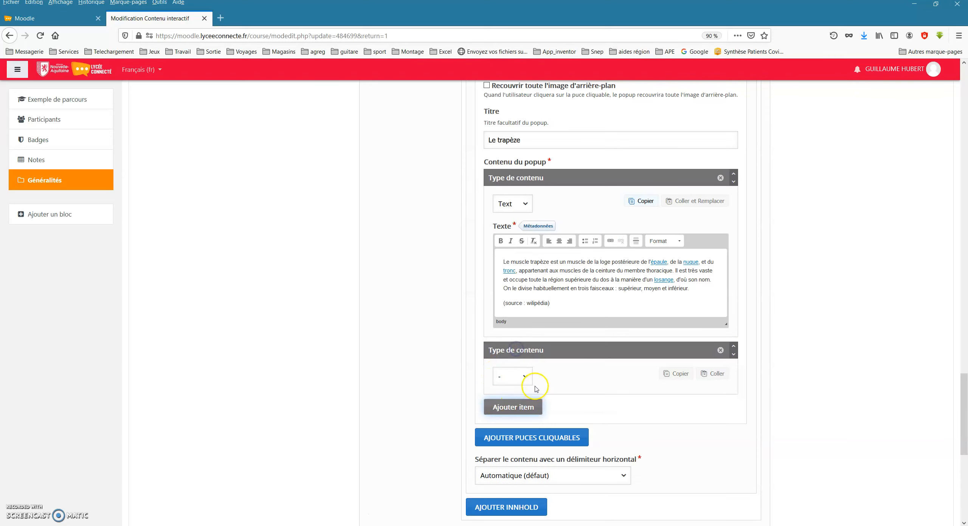
click(524, 377)
click(503, 406)
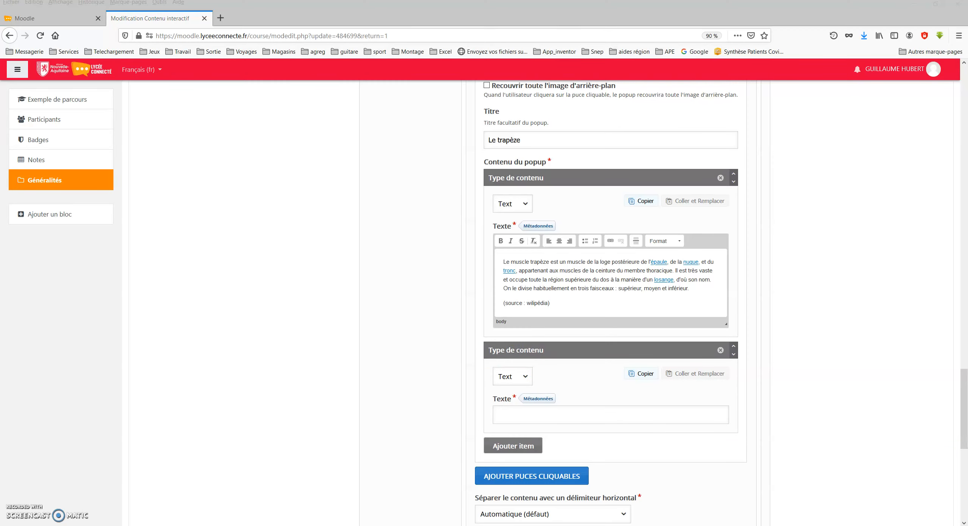
click(546, 416)
text(https://fr.wikipedia.org/wiki/Muscle_trap%C3%A8ze_(anatomie_humaine))
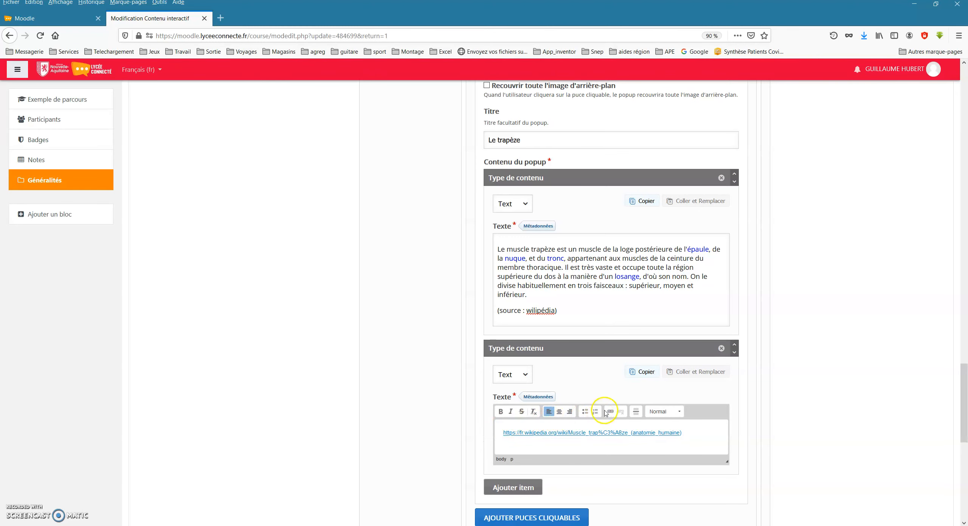
Insert the Wikipedia address as a hyperlink in the second text item and delete the duplicate address.
scroll(607, 412, up, 10)
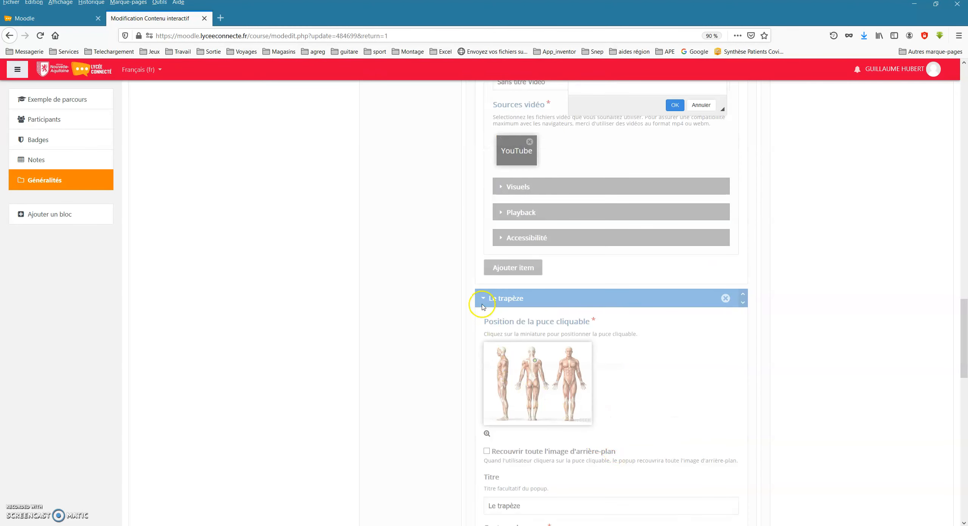
scroll(478, 340, down, 3)
scroll(481, 344, up, 7)
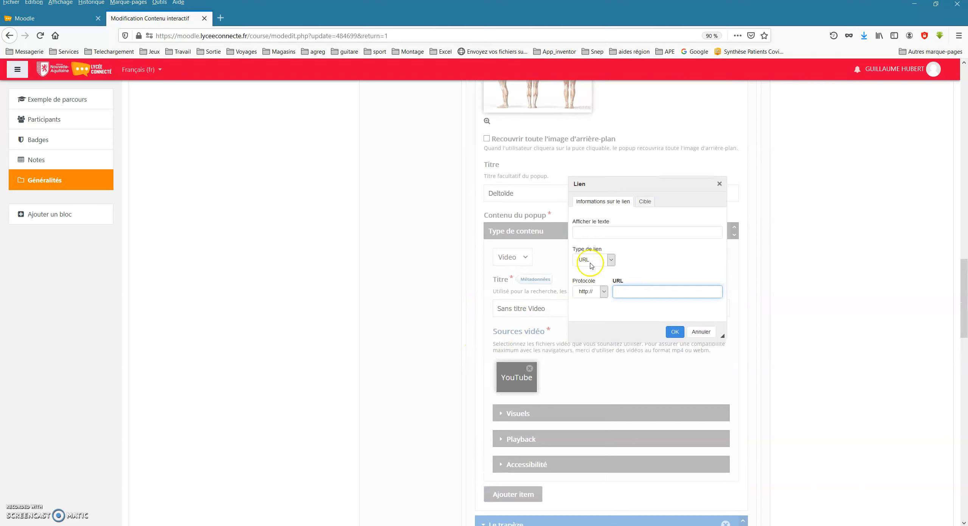
text(https://fr.wikipedia.org/wiki/Muscle_trap%C3%A8ze_(anatomie_humaine))
click(675, 331)
scroll(590, 420, down, 2)
drag(686, 424, 479, 412)
key(BackSpace)
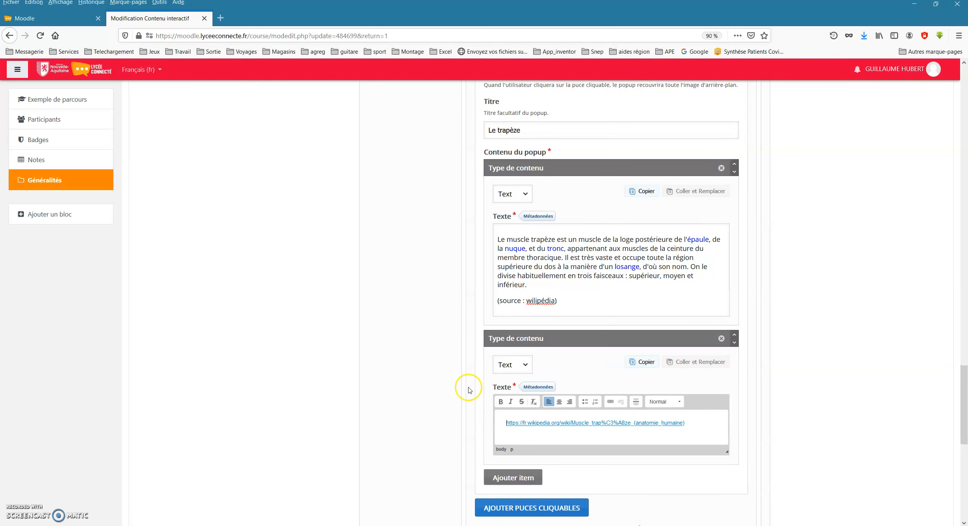
scroll(431, 407, down, 2)
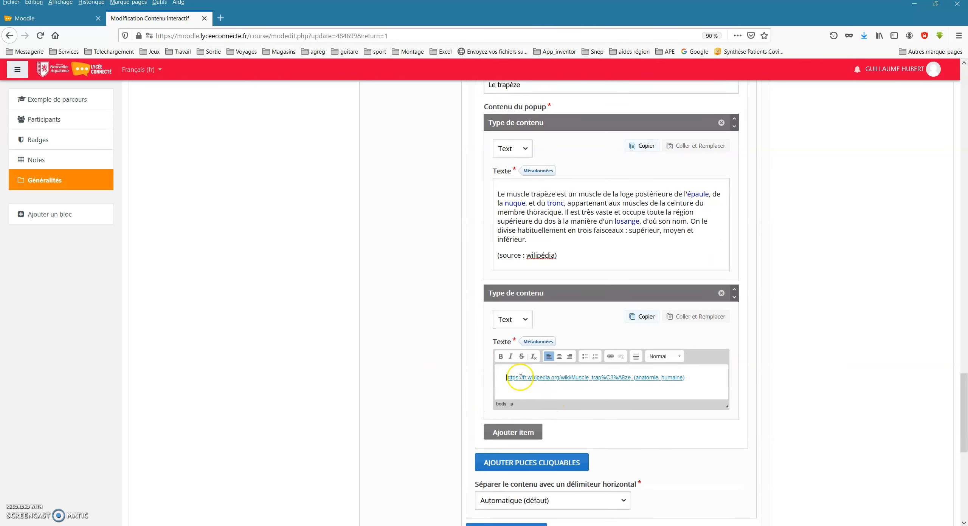
scroll(480, 396, down, 4)
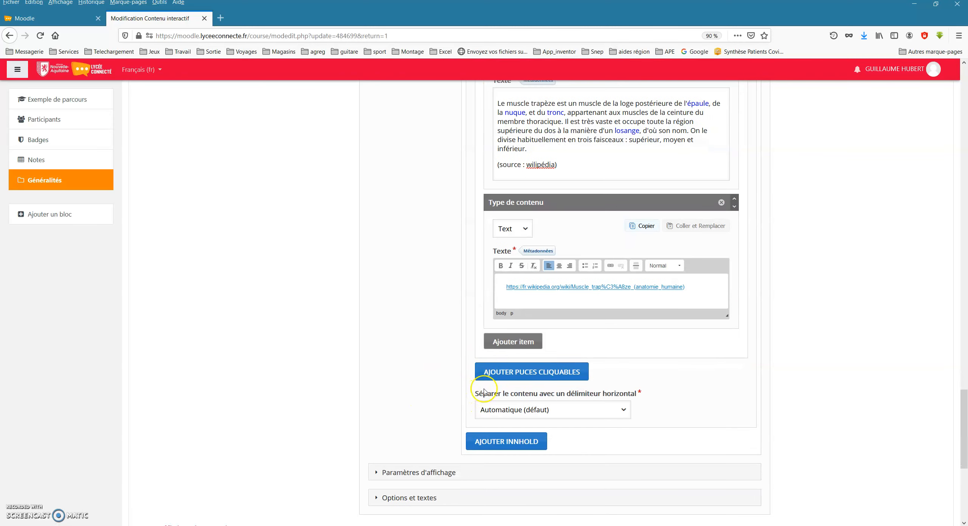
click(501, 339)
click(525, 368)
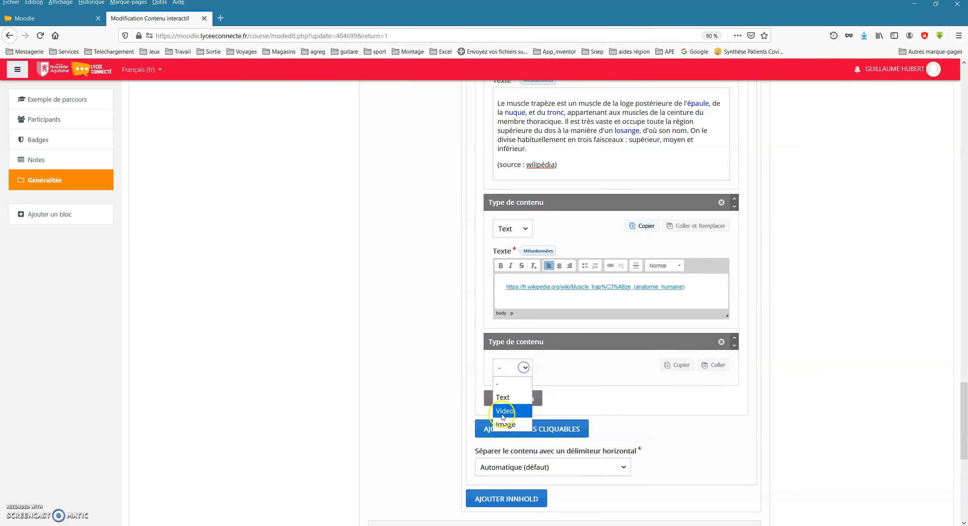
click(503, 410)
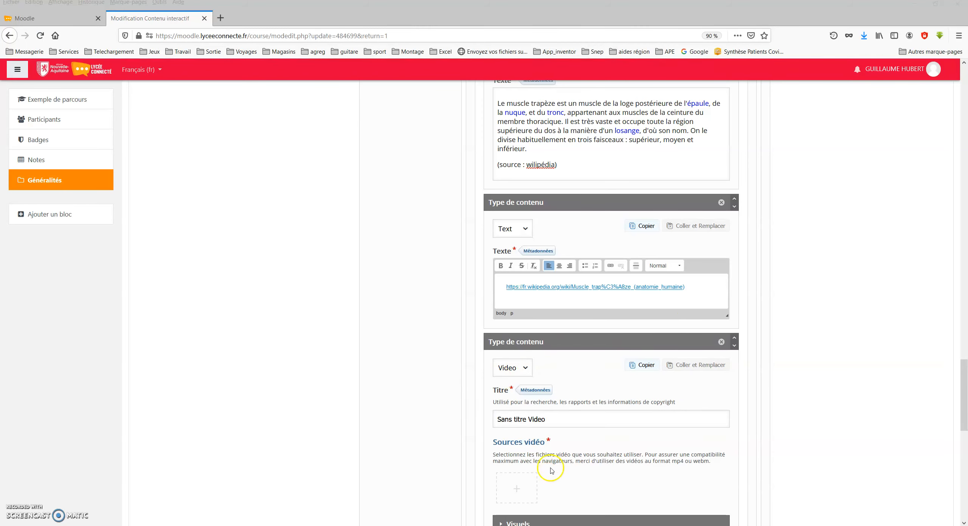
click(524, 484)
scroll(602, 480, down, 3)
click(627, 395)
text(https://youtu.be/Cicdi4Q98Z0)
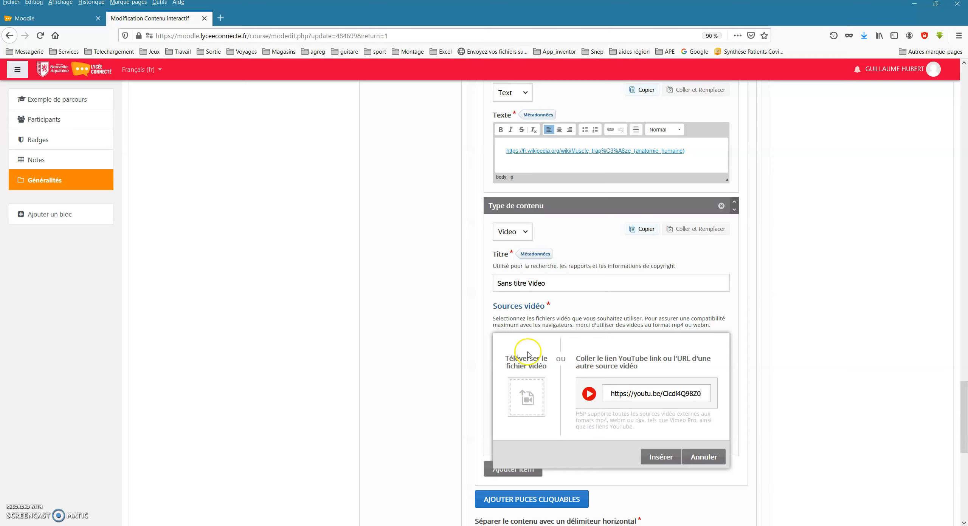
Title the video Le trapèze and insert the entered YouTube link.
triple_click(540, 290)
text(Le trapèze)
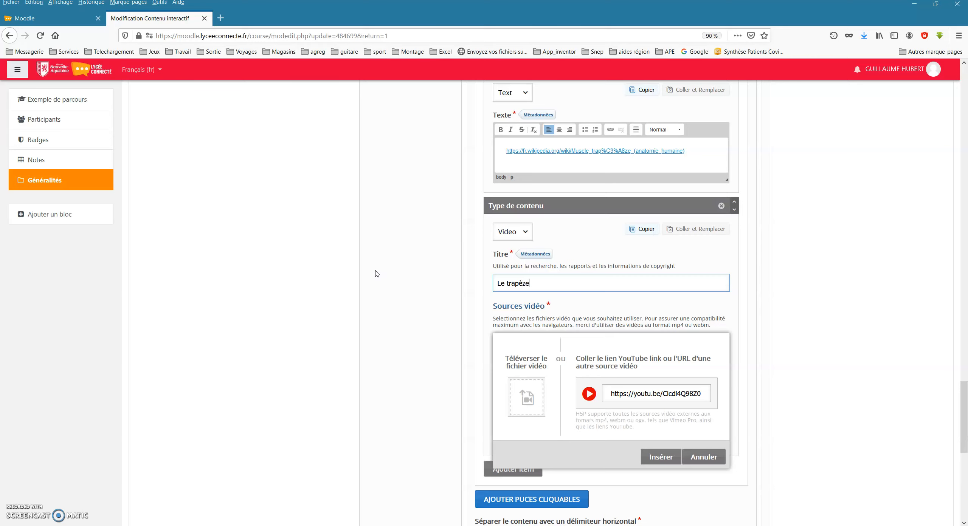
click(669, 456)
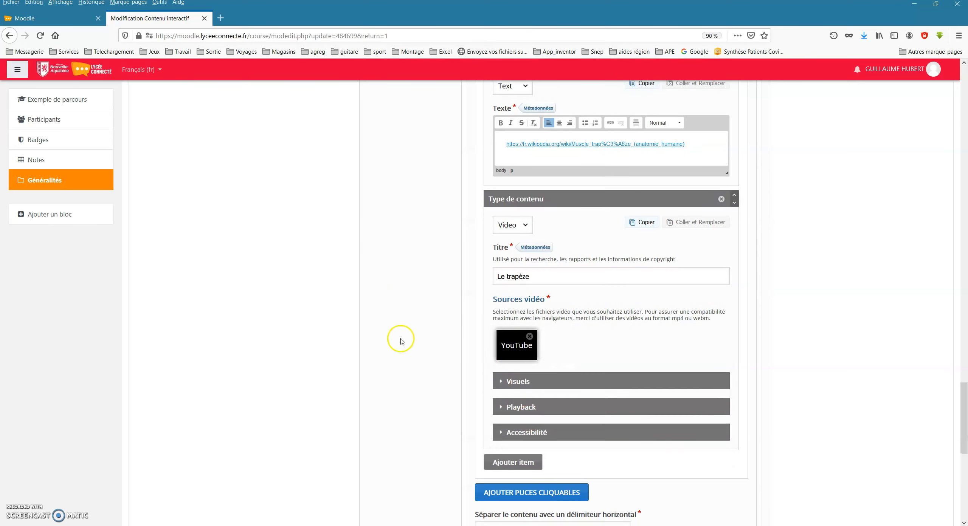
Save the interactive book with its new hotspots and display the activity.
scroll(401, 340, down, 5)
scroll(400, 378, down, 5)
click(500, 498)
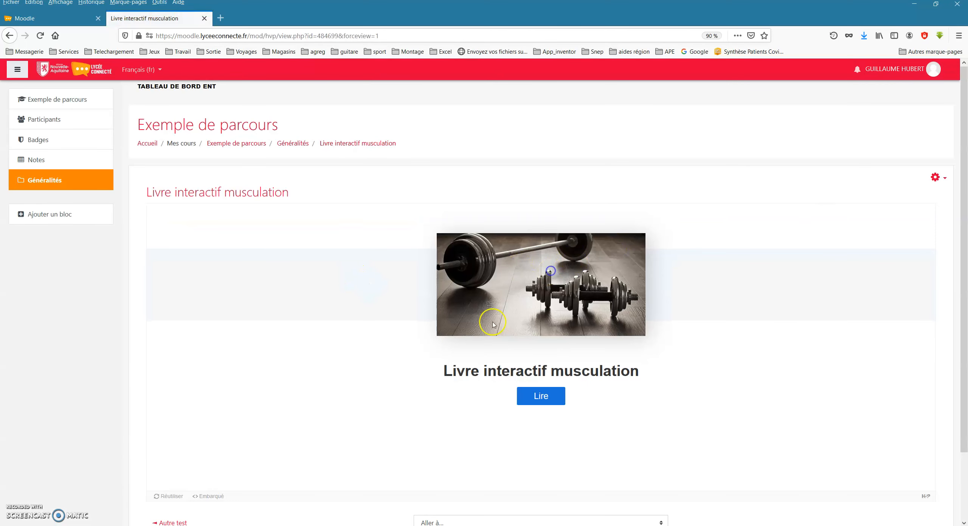
Open the book and check the popups of the arm, Deltoïde and Le trapèze hotspots.
click(540, 396)
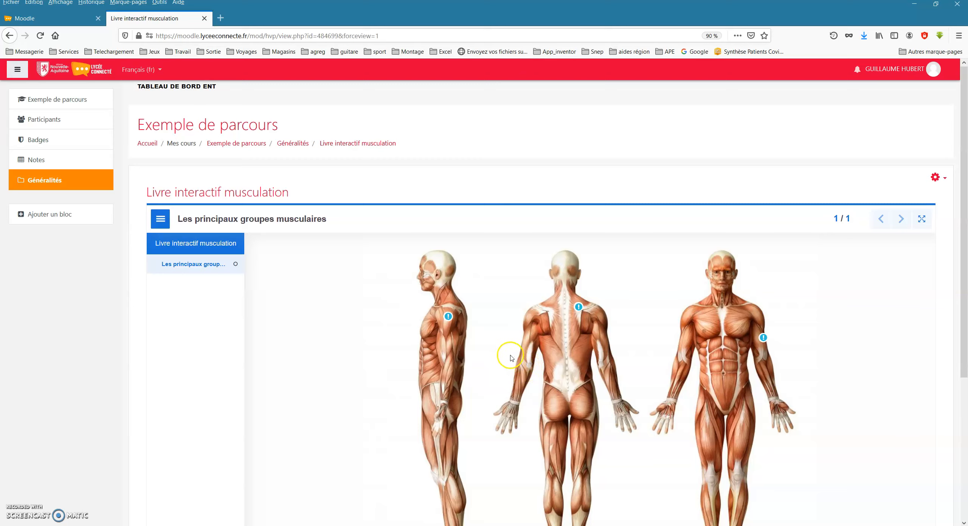
scroll(508, 357, down, 2)
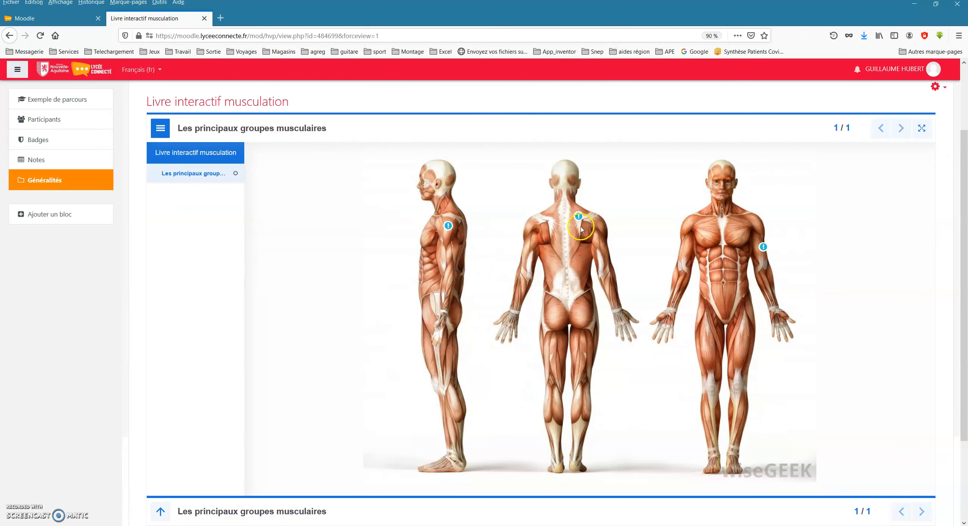
click(763, 247)
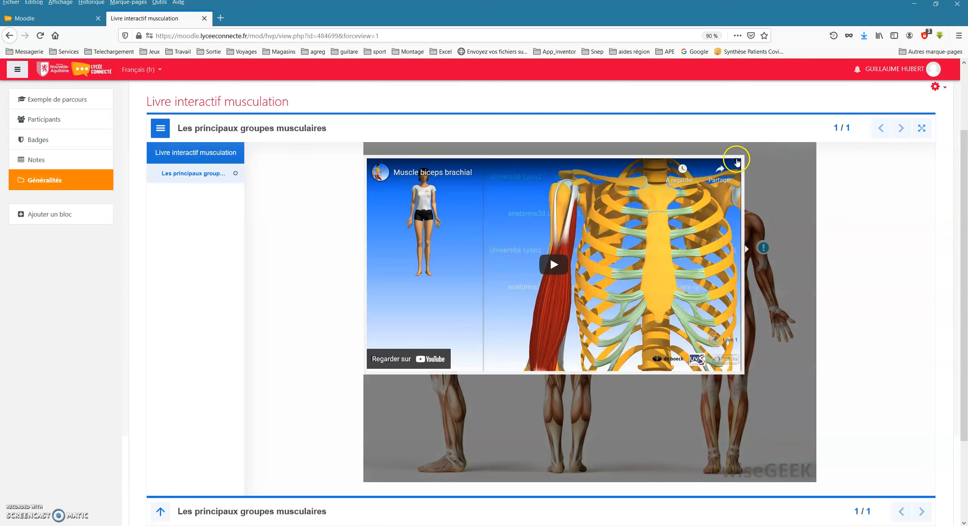
click(736, 159)
click(448, 226)
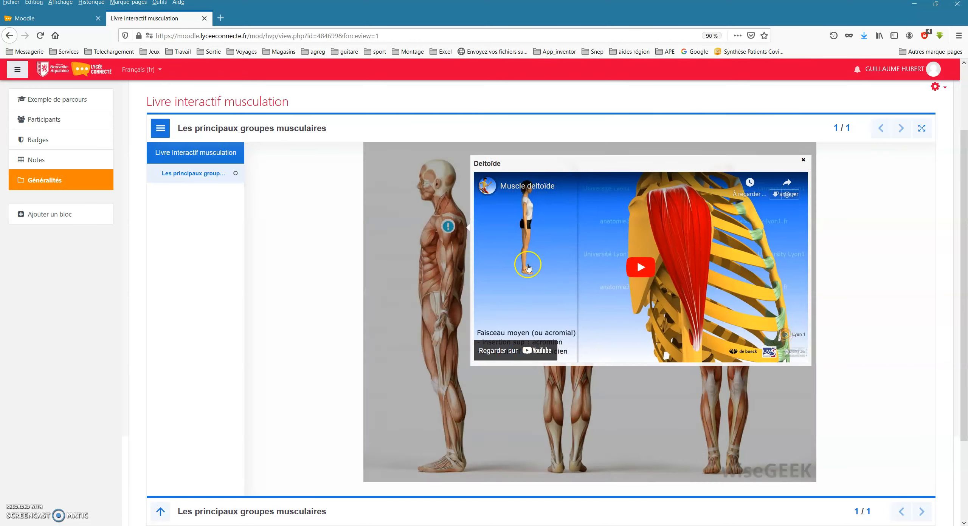
click(808, 161)
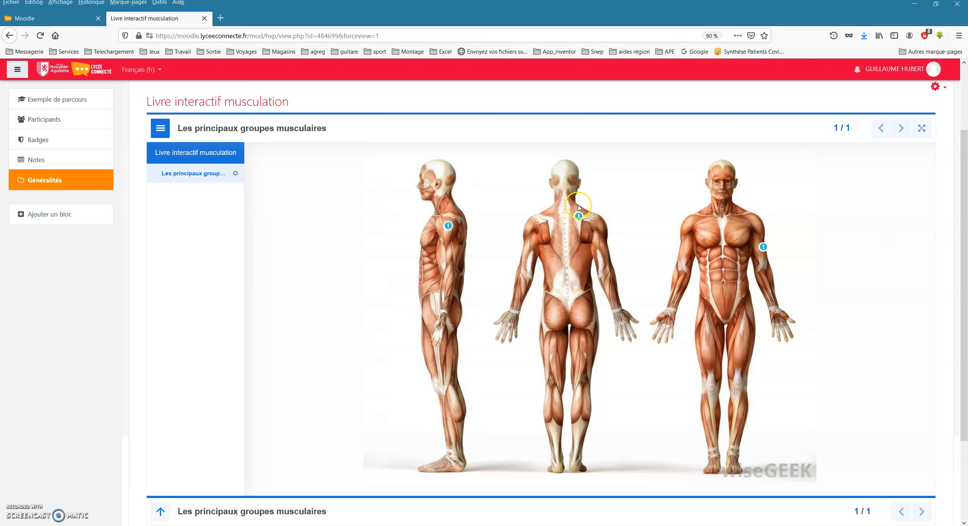
click(578, 217)
click(380, 173)
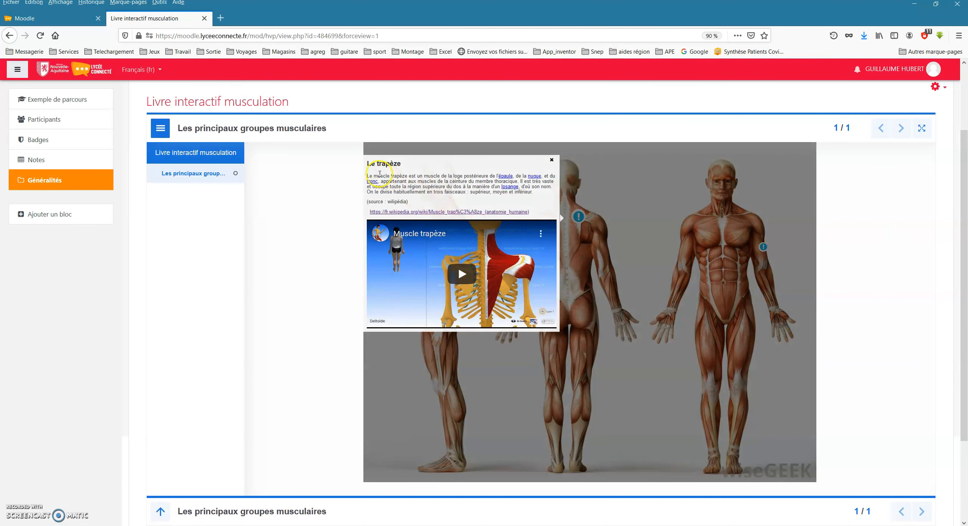
Review the description text in the Le trapèze popup and close the popup.
drag(367, 177, 499, 193)
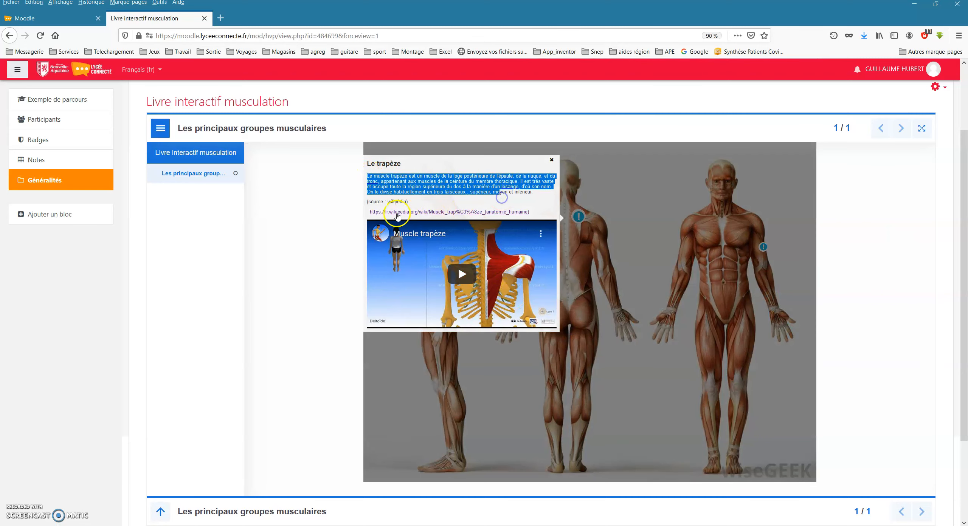
click(553, 209)
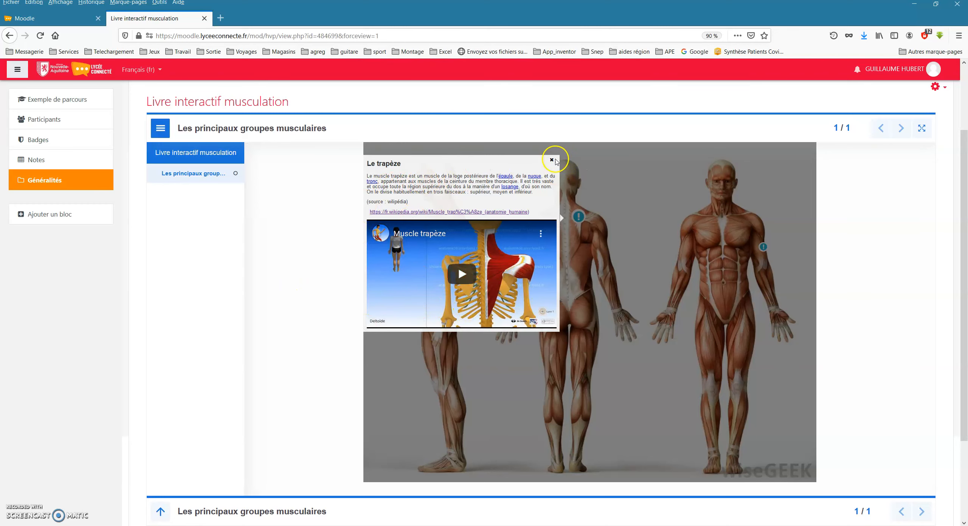
click(551, 161)
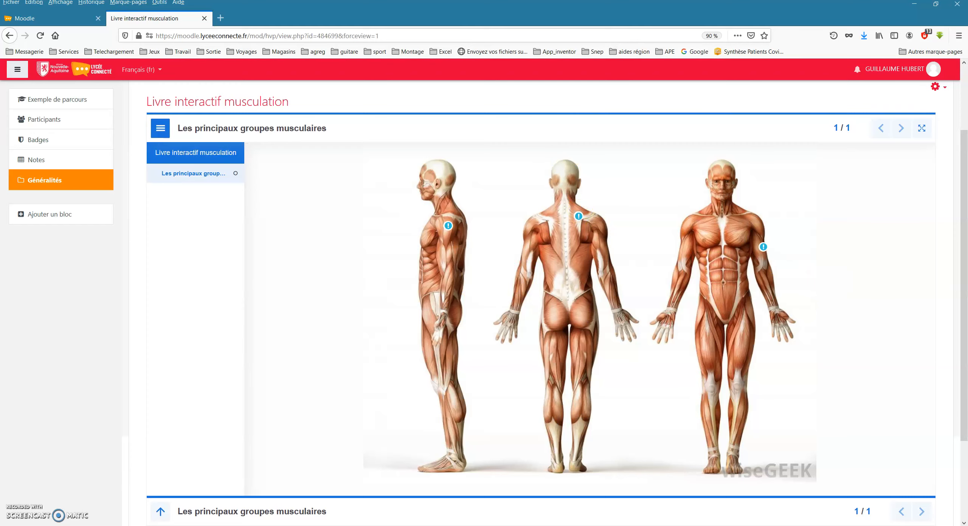
Reopen the interactive book for editing and title its second page Les différents types de muscles.
click(939, 87)
click(881, 104)
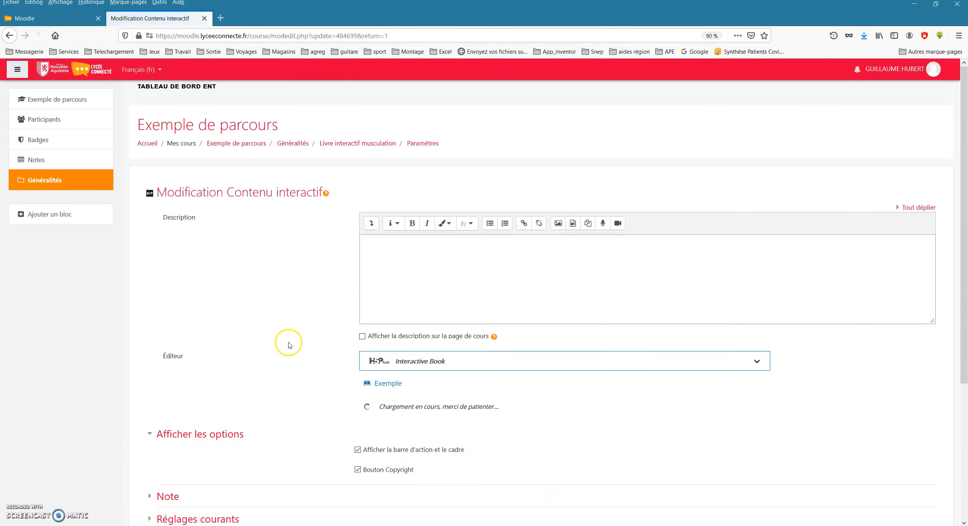
scroll(272, 335, down, 3)
scroll(274, 338, down, 2)
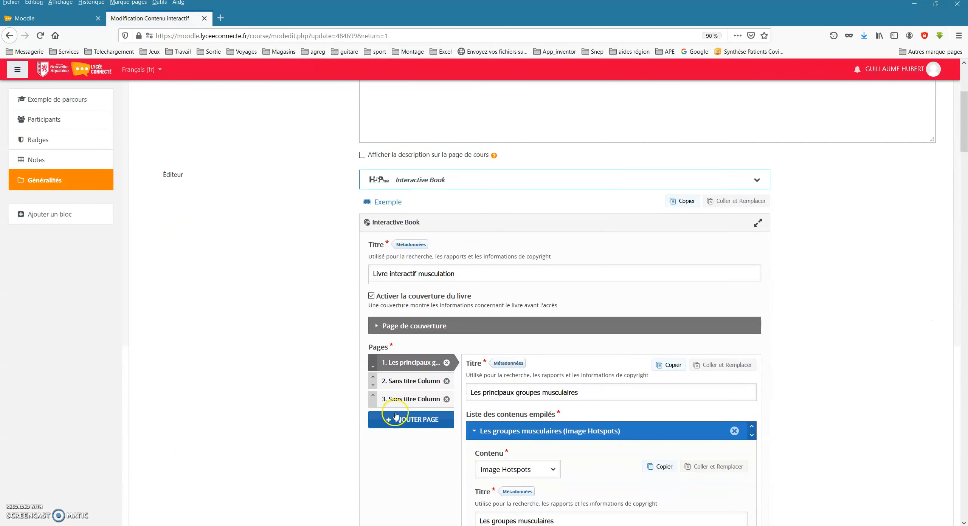
click(416, 383)
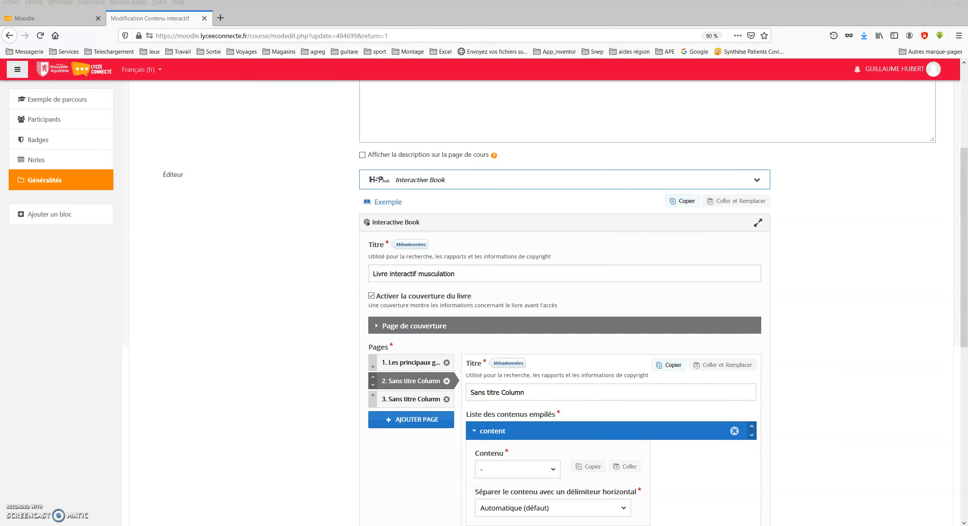
triple_click(529, 384)
text(Les différents types de muscles)
Set the content type of the second page to Documentation Tool.
scroll(423, 411, down, 3)
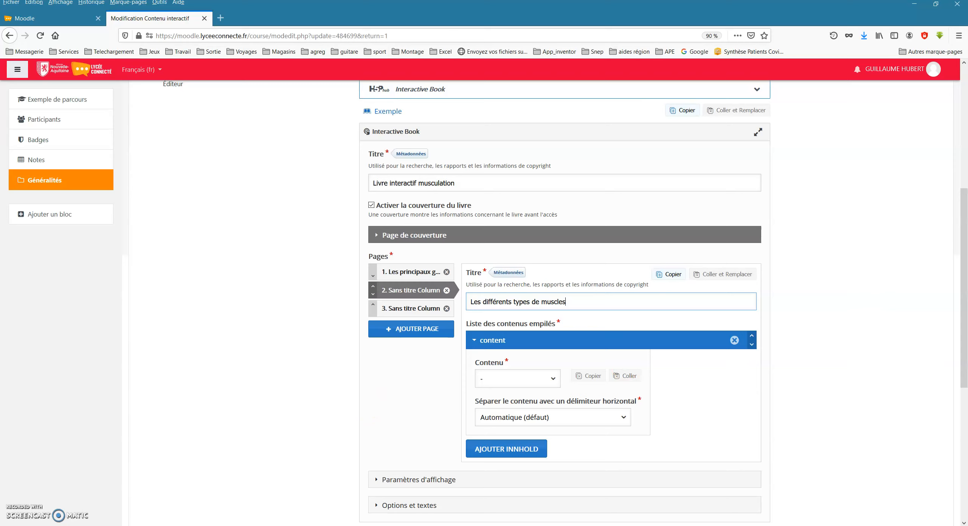
click(523, 380)
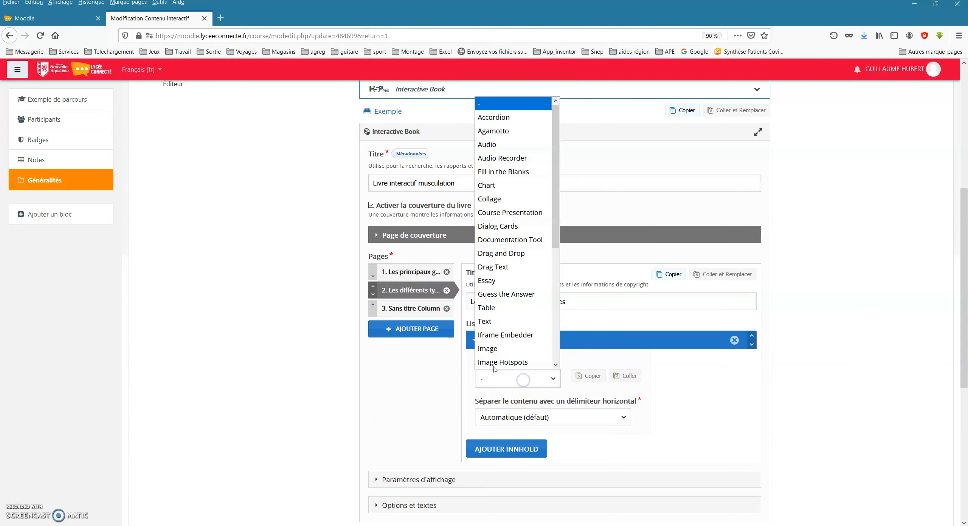
drag(555, 134, 556, 167)
click(518, 184)
scroll(437, 433, down, 1)
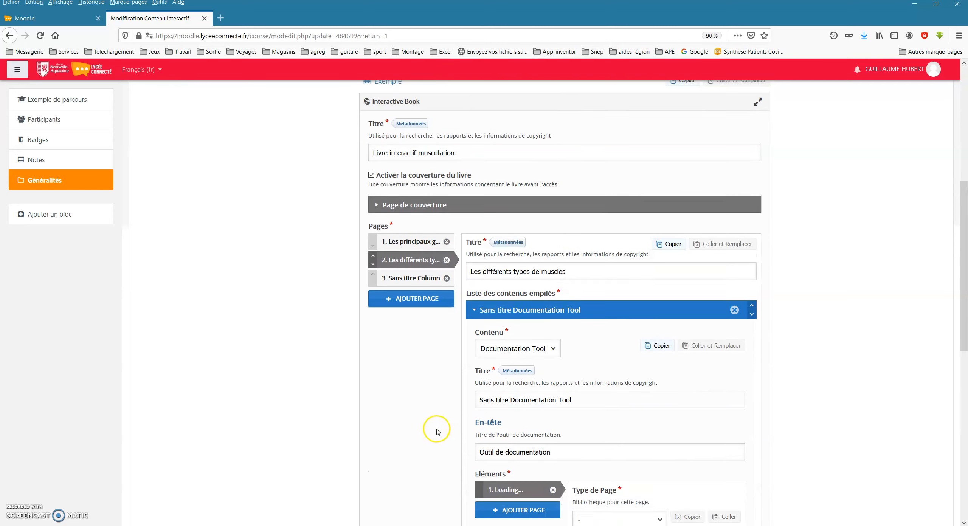
Enter Les différents muscles as both the title and the heading of the Documentation Tool.
scroll(438, 432, down, 1)
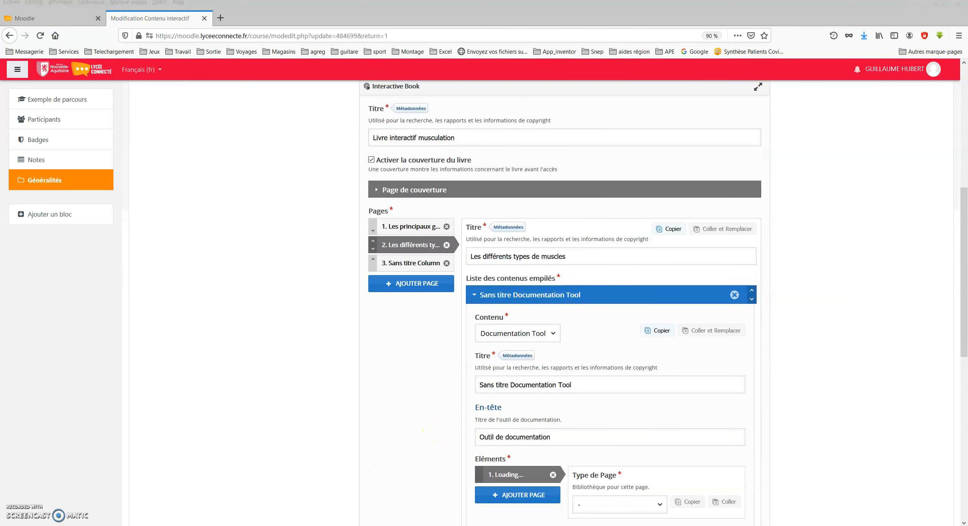
triple_click(579, 385)
text(Les différents muscles)
triple_click(556, 437)
text(Les différents muscles)
Make the first element of the Documentation Tool a Standard page and look through its settings.
scroll(391, 422, down, 3)
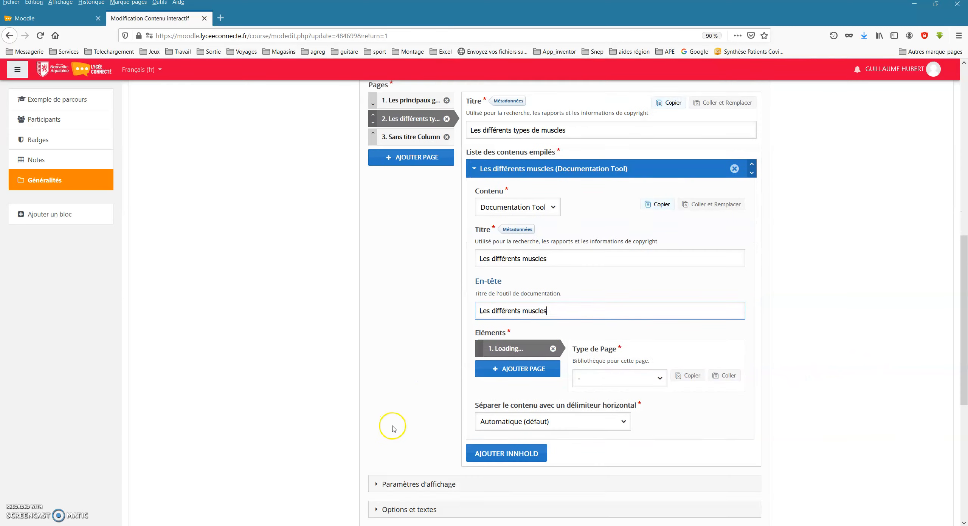
click(627, 371)
click(622, 398)
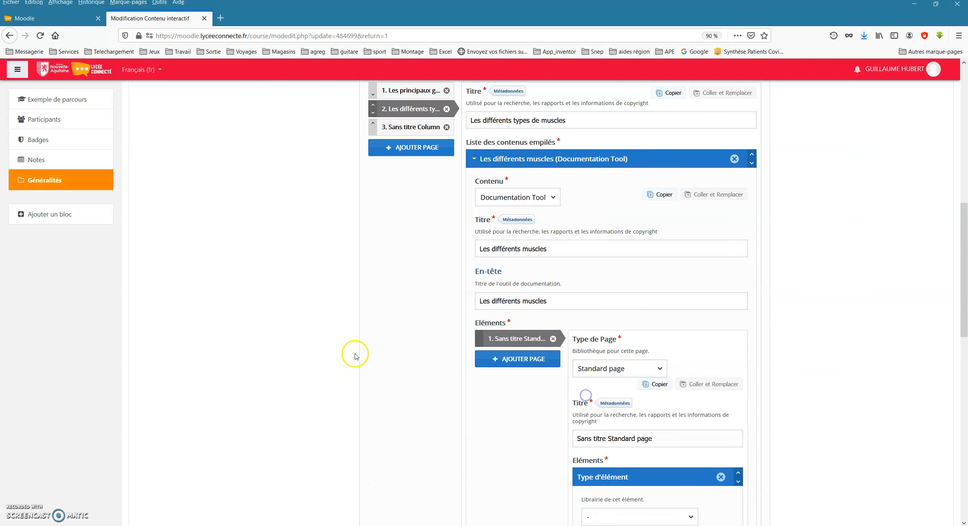
scroll(310, 336, down, 3)
scroll(281, 344, down, 3)
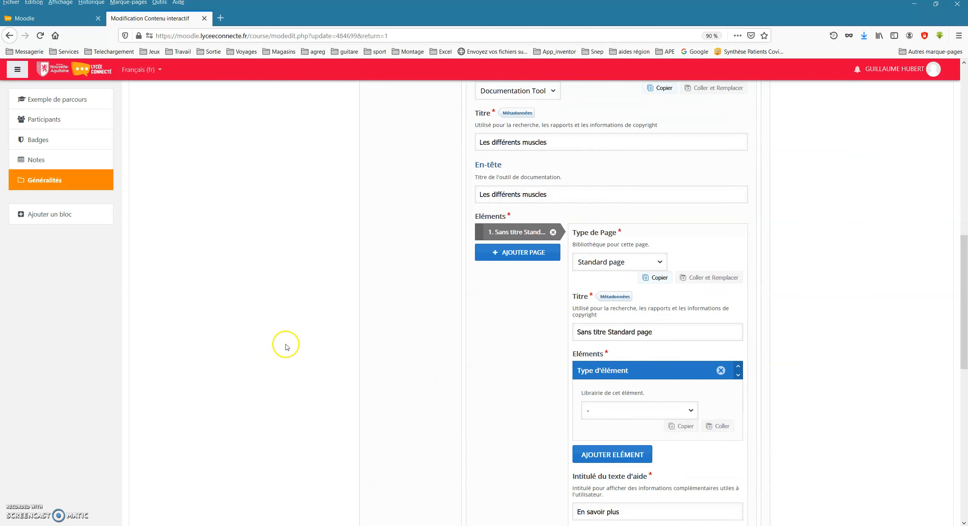
scroll(453, 325, up, 5)
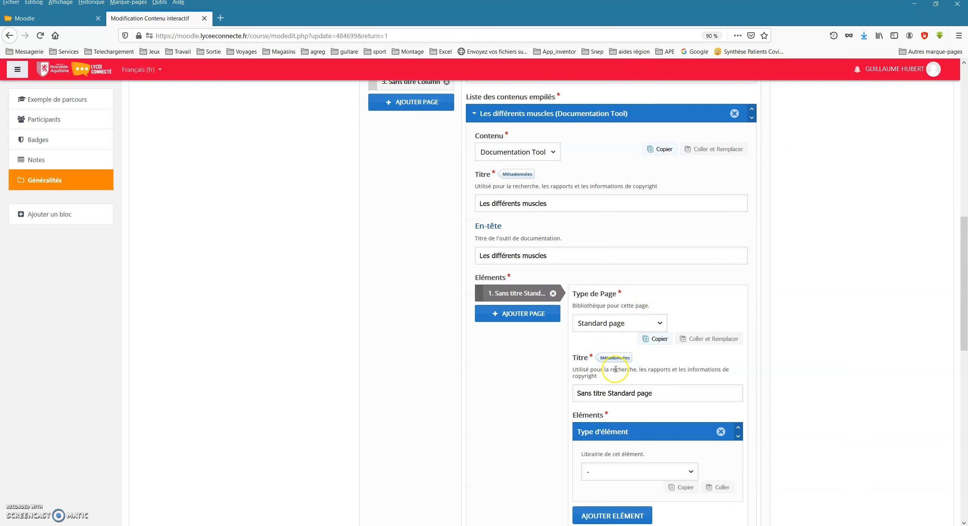
scroll(506, 378, down, 2)
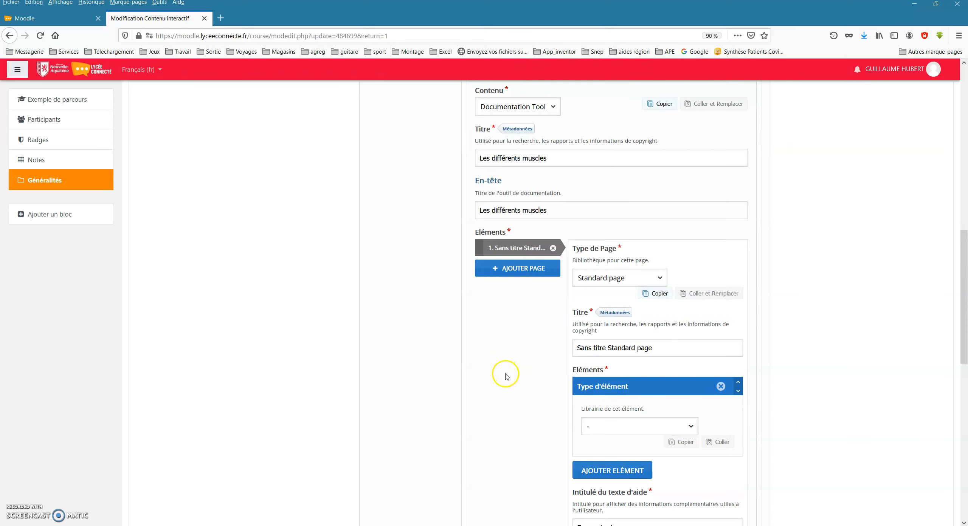
scroll(450, 359, down, 2)
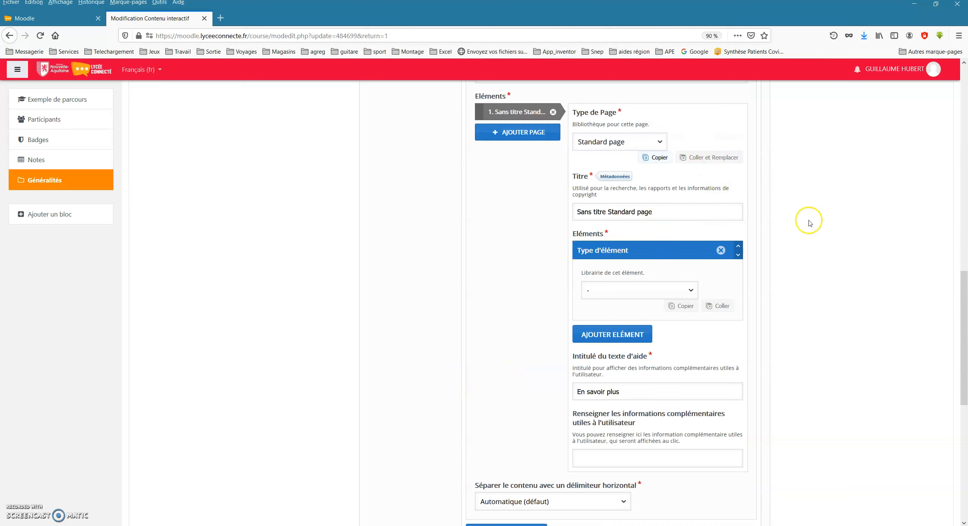
Add an Image element to the standard page and upload 270px-Skeletal_muscle.jpg from the muscles folder.
click(666, 295)
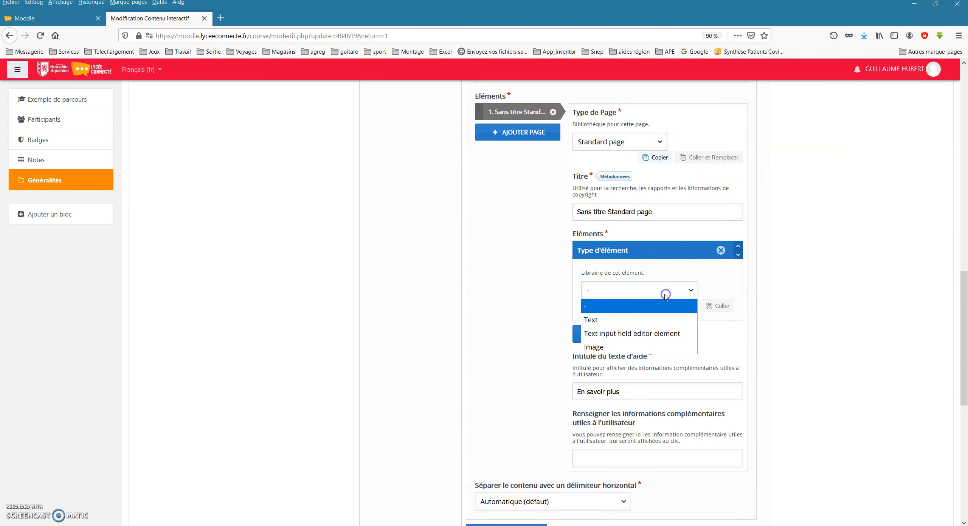
click(593, 347)
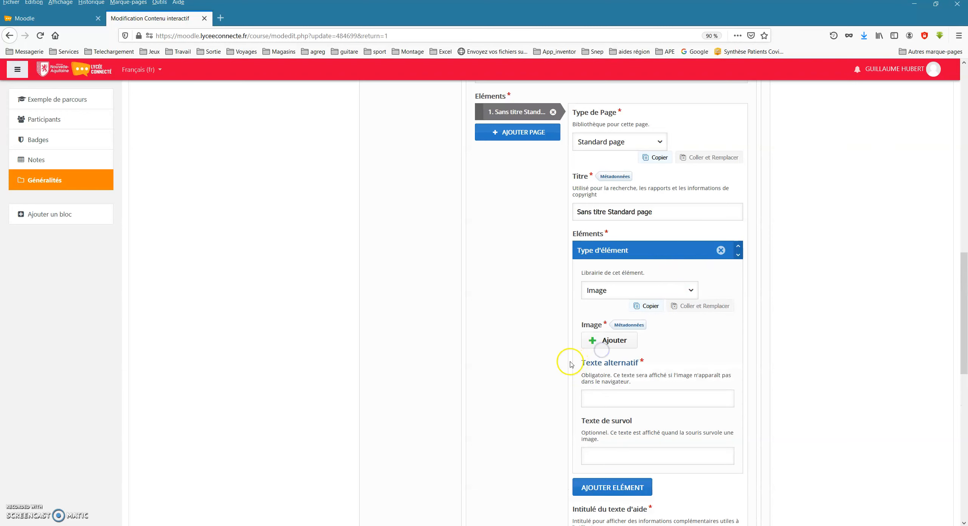
click(606, 342)
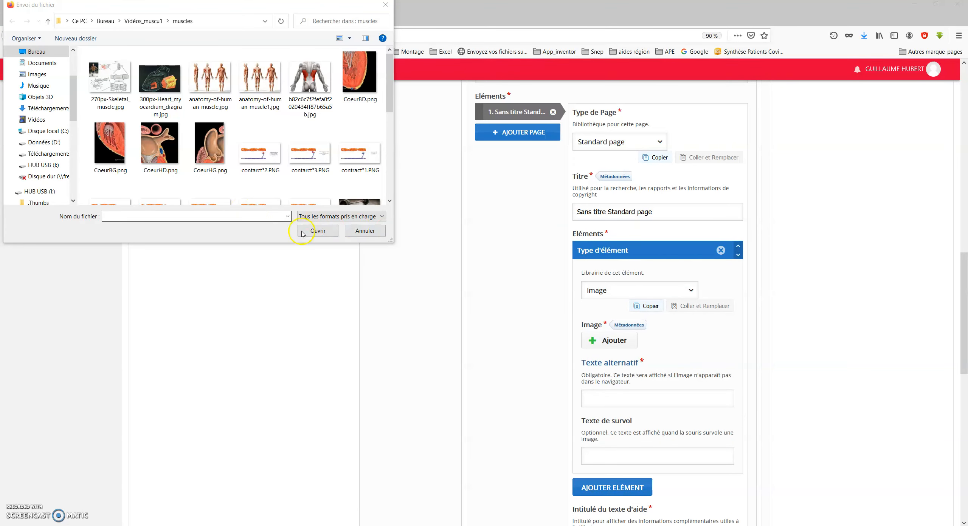
double_click(110, 78)
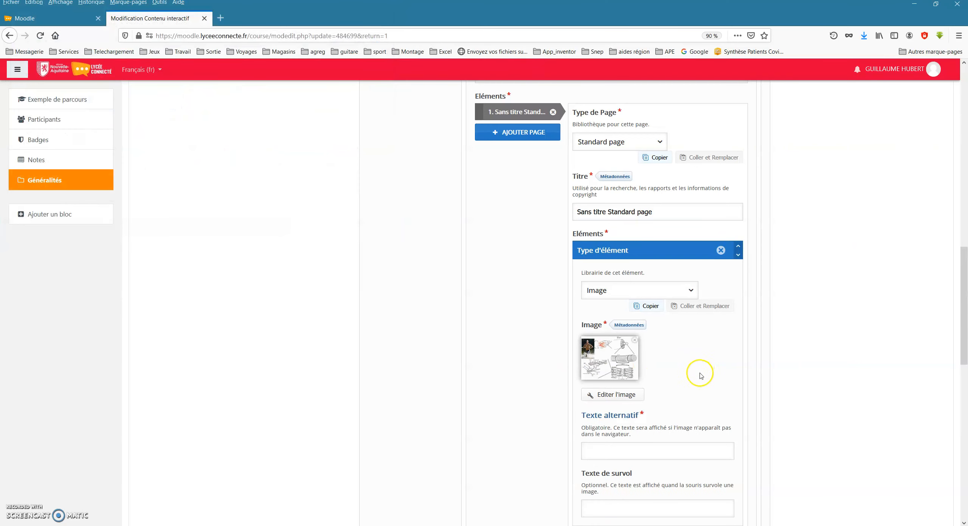
Give the muscle image the alternative text Muscle striés squelettique.
scroll(682, 393, down, 1)
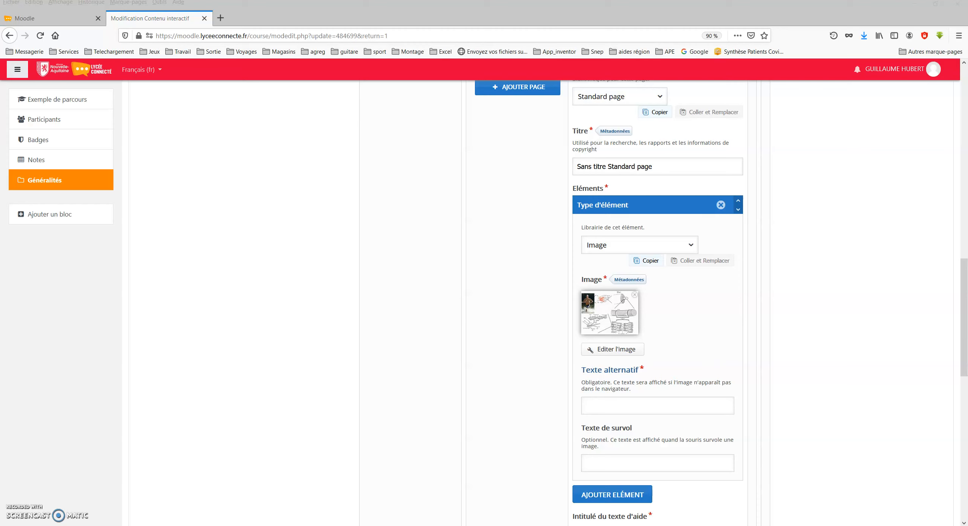
click(655, 404)
text(Muscle striés squelettique)
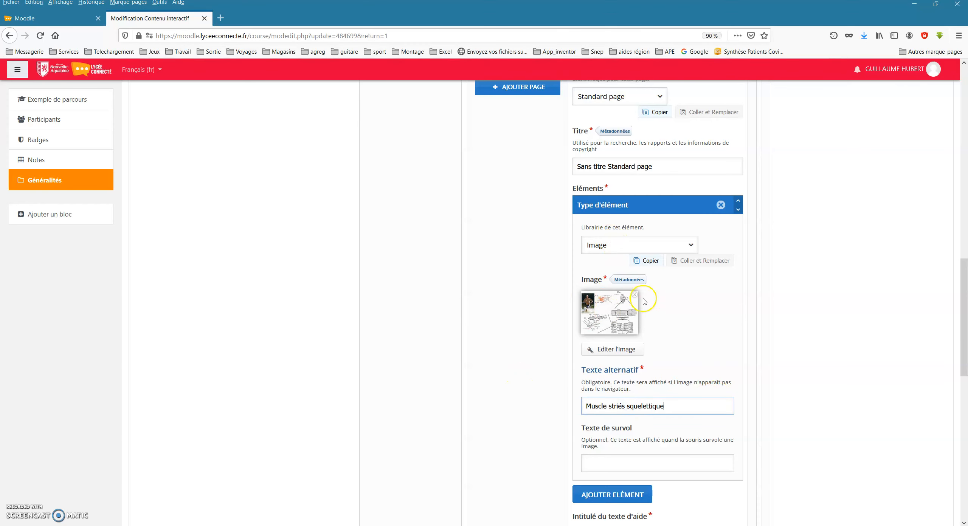
Add a Text element below the image and paste in the Wikipedia description of skeletal muscles with its source link.
scroll(742, 406, down, 2)
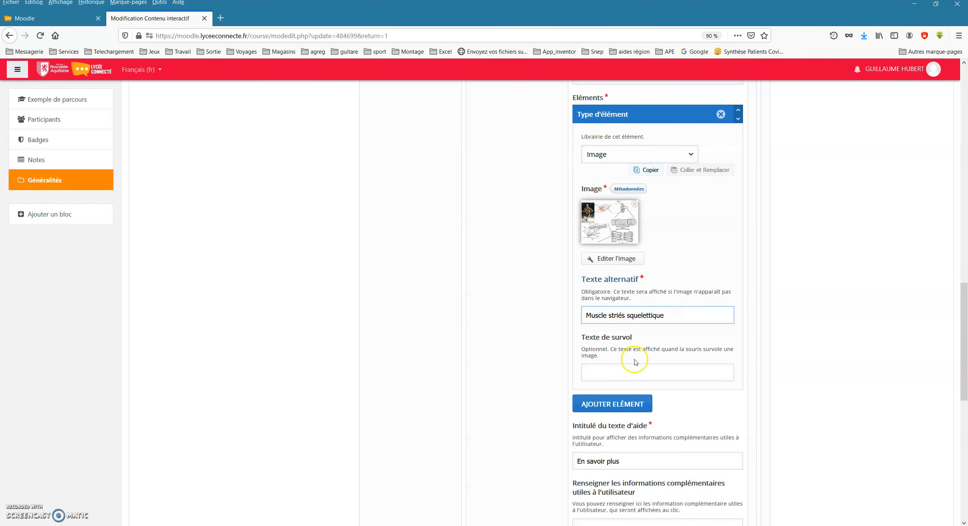
scroll(608, 375, down, 2)
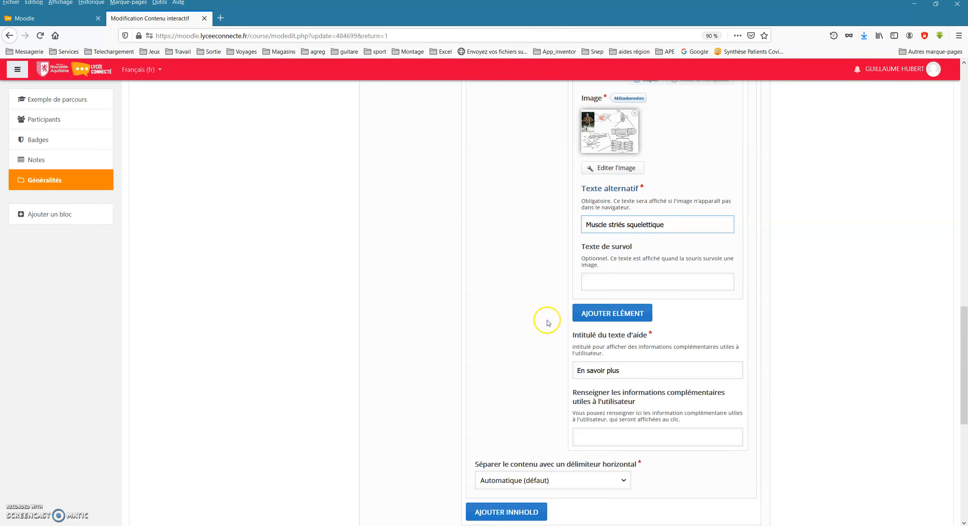
click(623, 320)
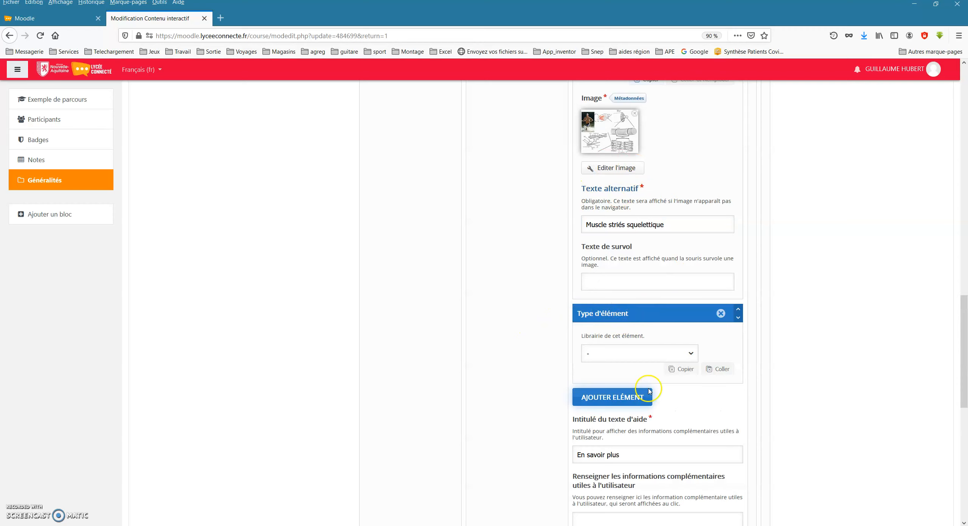
click(667, 354)
click(606, 378)
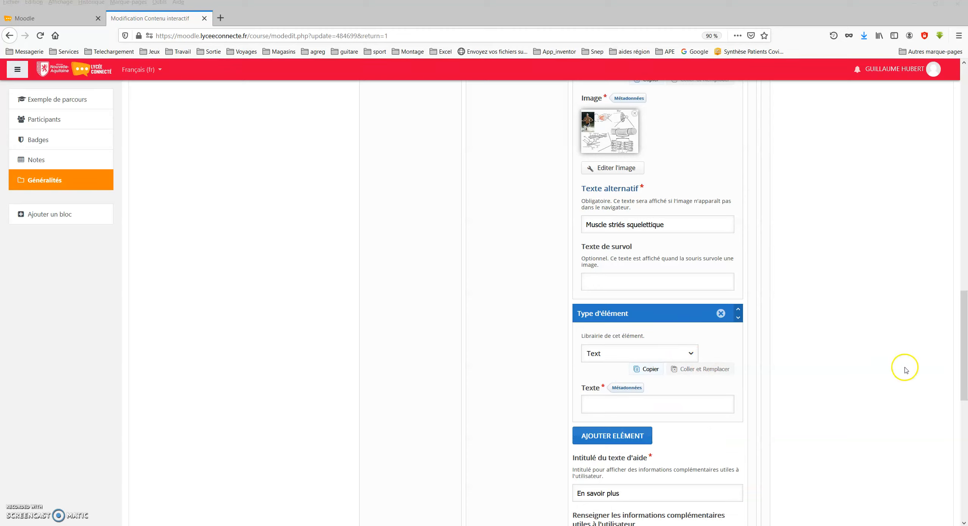
click(607, 404)
key(ctrl+v)
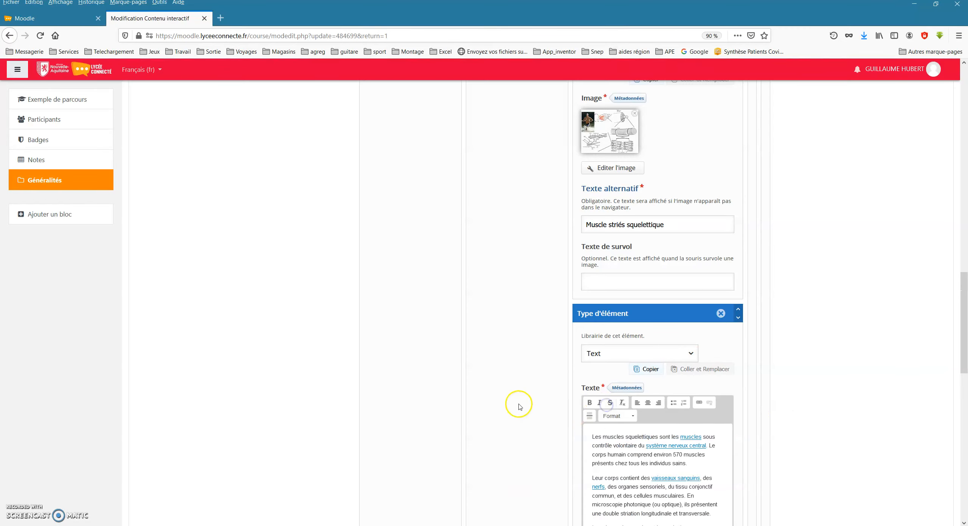
Save the interactive book with its new Documentation Tool page and display the activity.
scroll(519, 407, down, 5)
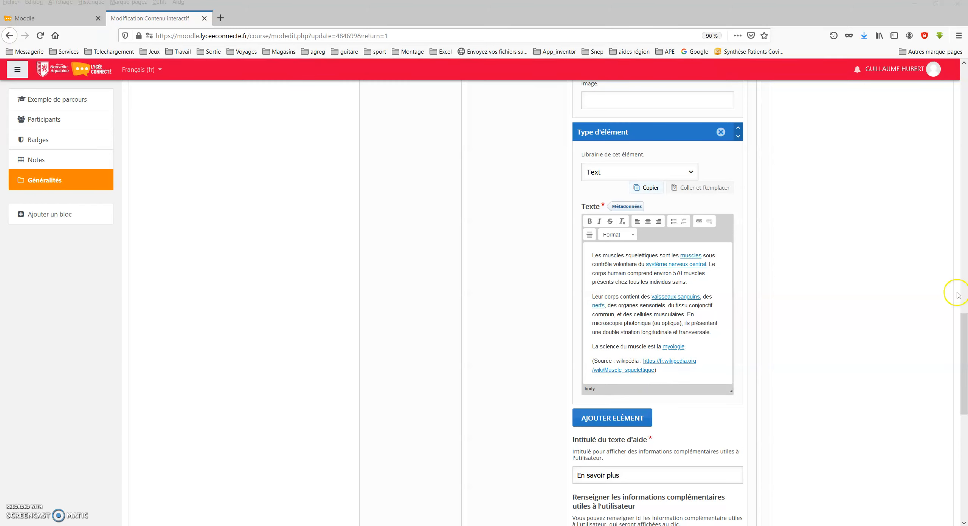
scroll(564, 354, down, 5)
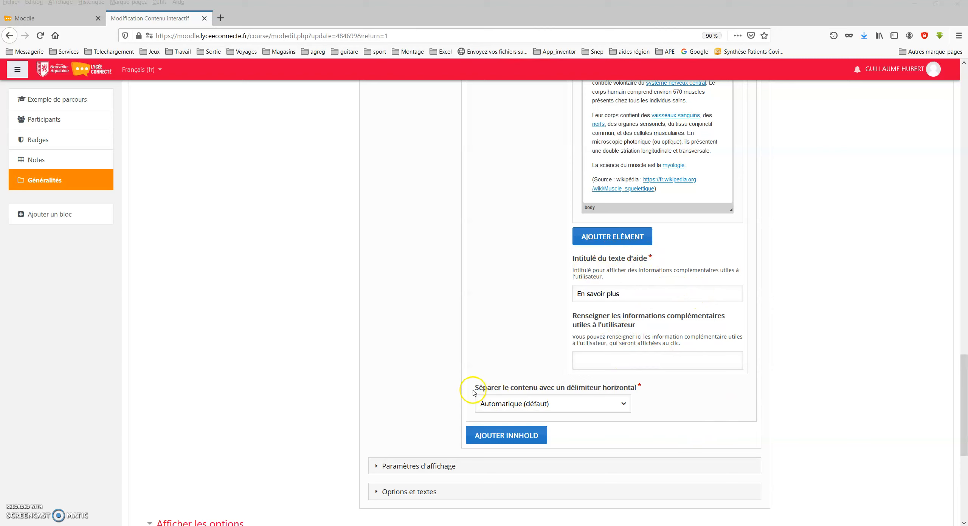
scroll(474, 393, down, 7)
click(494, 459)
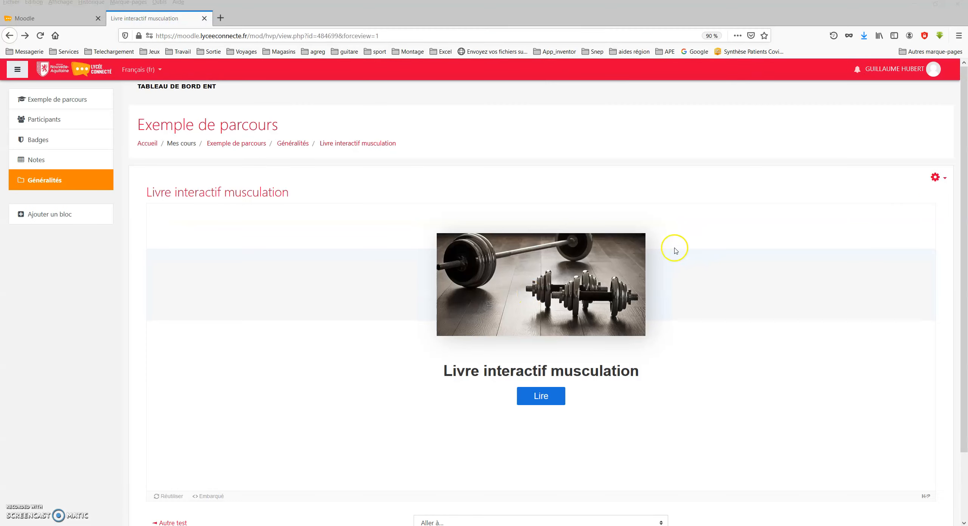
Reopen the interactive book for editing and bring up the Documentation Tool settings of its second page.
click(936, 179)
click(877, 193)
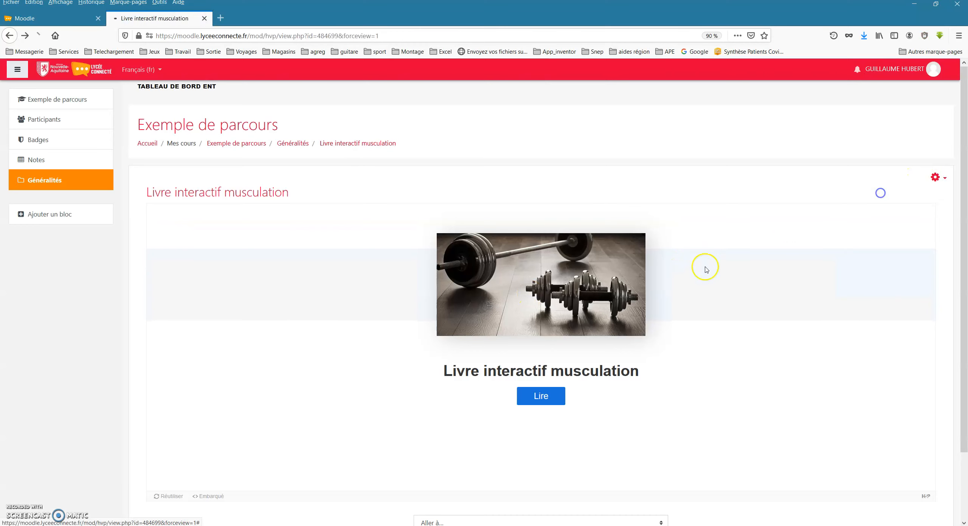
scroll(432, 361, down, 2)
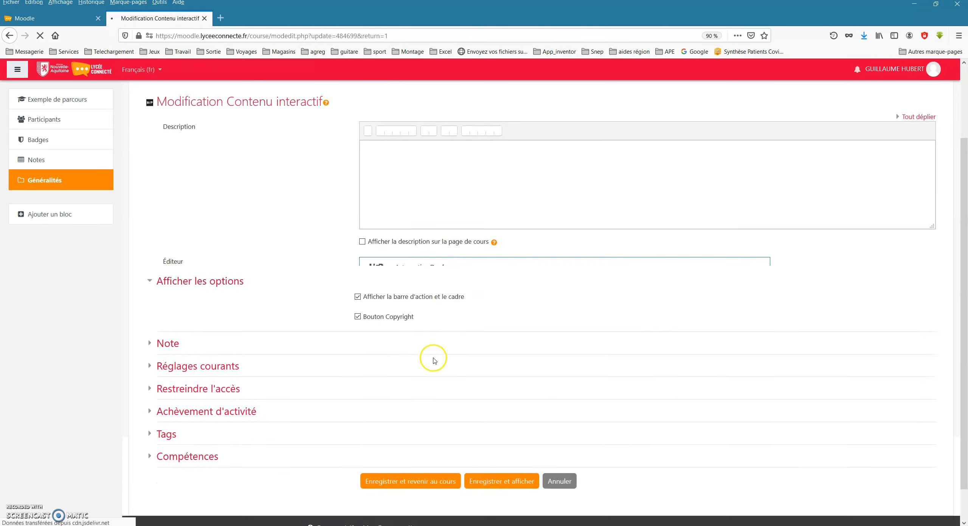
scroll(465, 394, down, 2)
scroll(465, 394, down, 3)
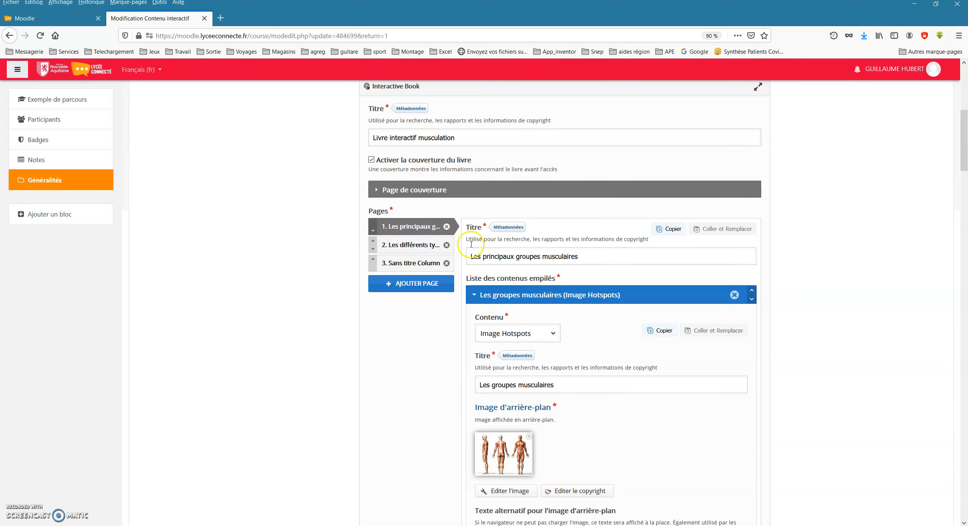
click(447, 246)
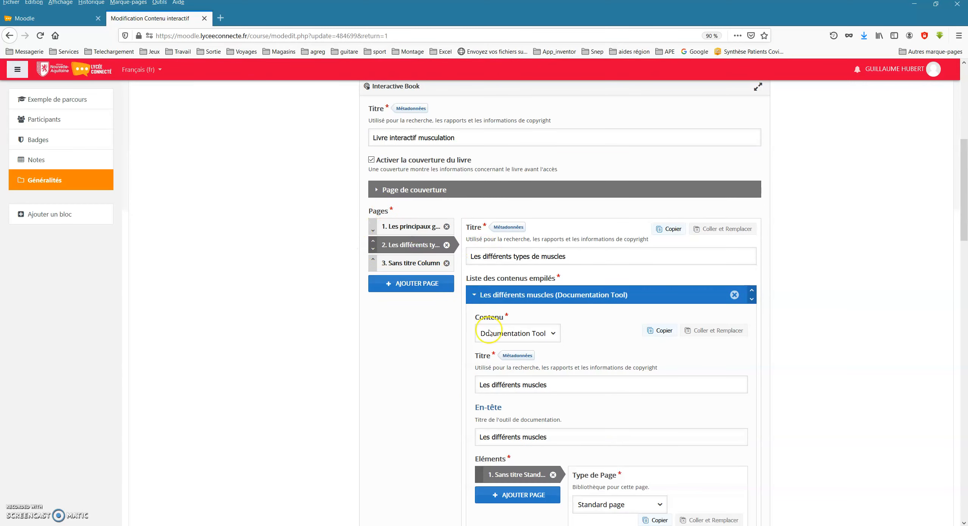
scroll(492, 299, down, 3)
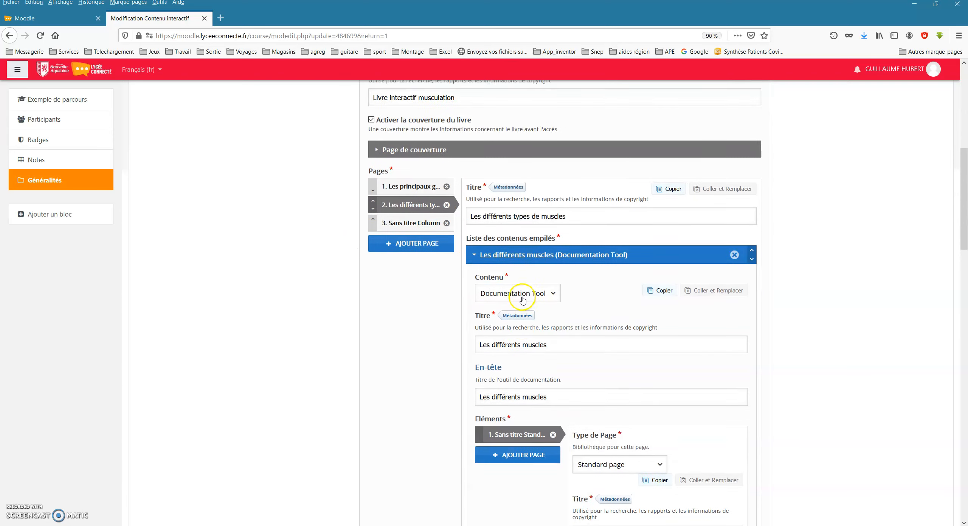
Add a second Standard page to the Documentation Tool and title it Le muscle cardiaque.
scroll(522, 298, down, 1)
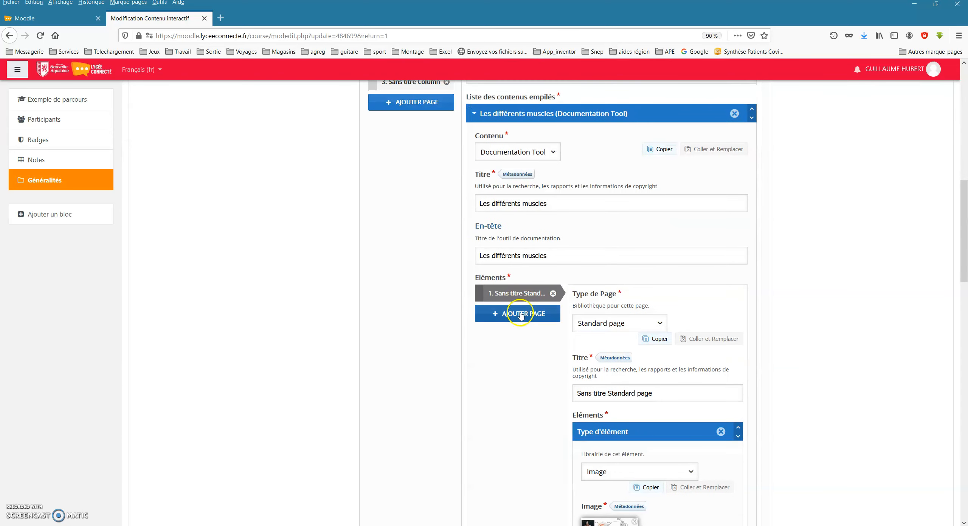
click(521, 315)
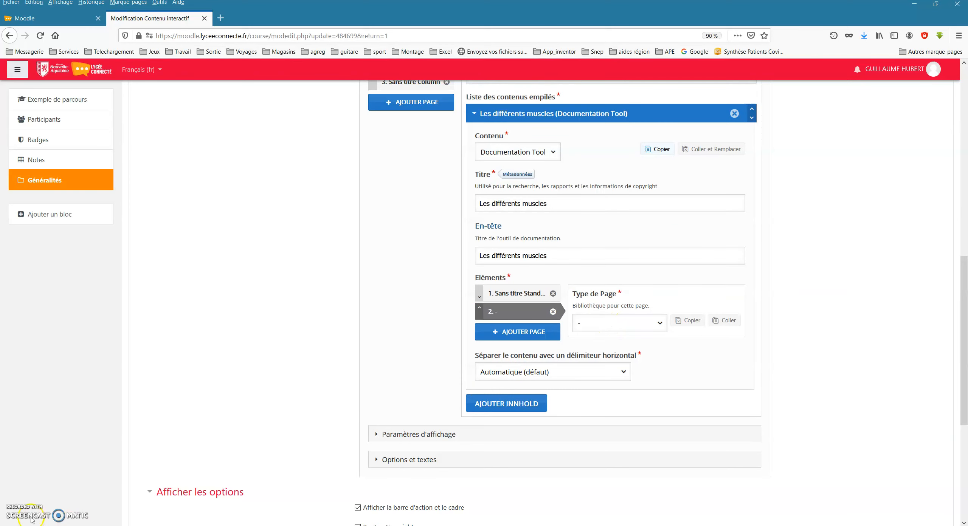
click(620, 323)
click(612, 350)
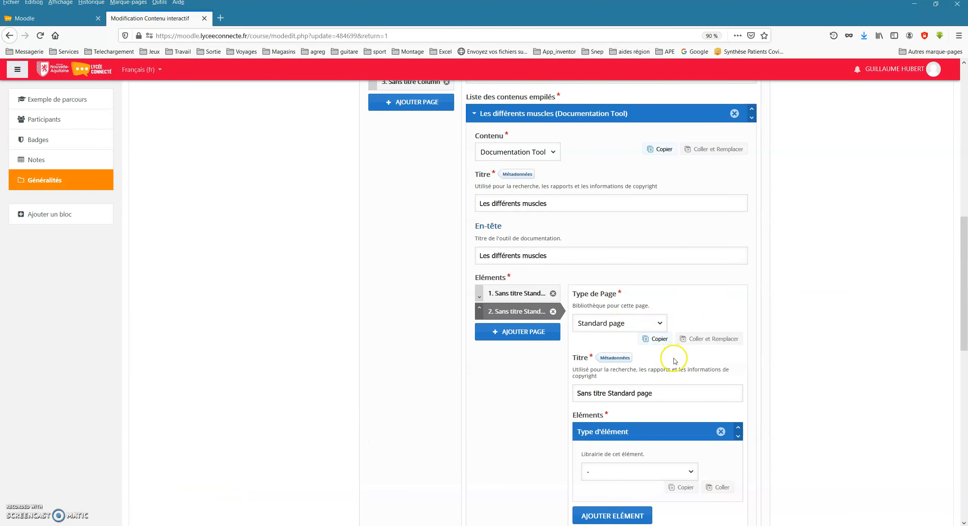
scroll(674, 361, down, 2)
drag(668, 302, 509, 301)
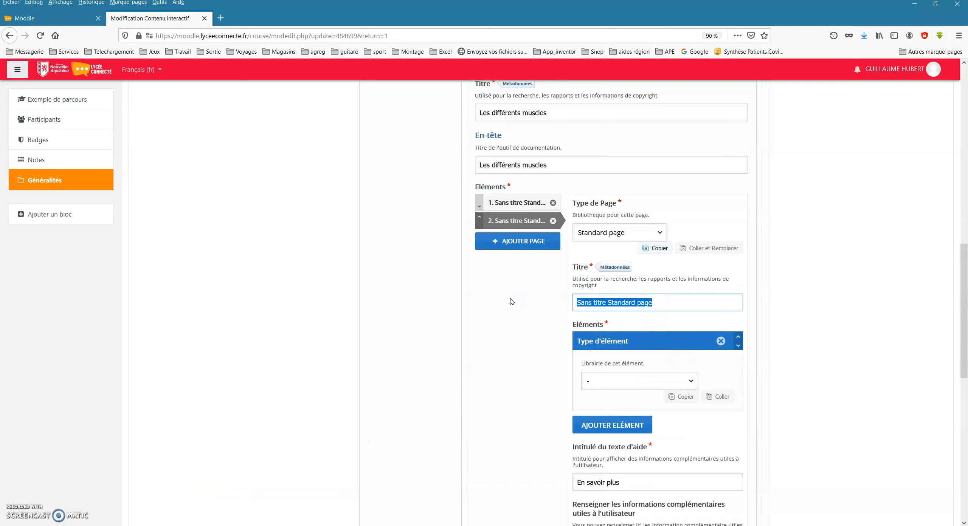
text(Le muscle cardiaque)
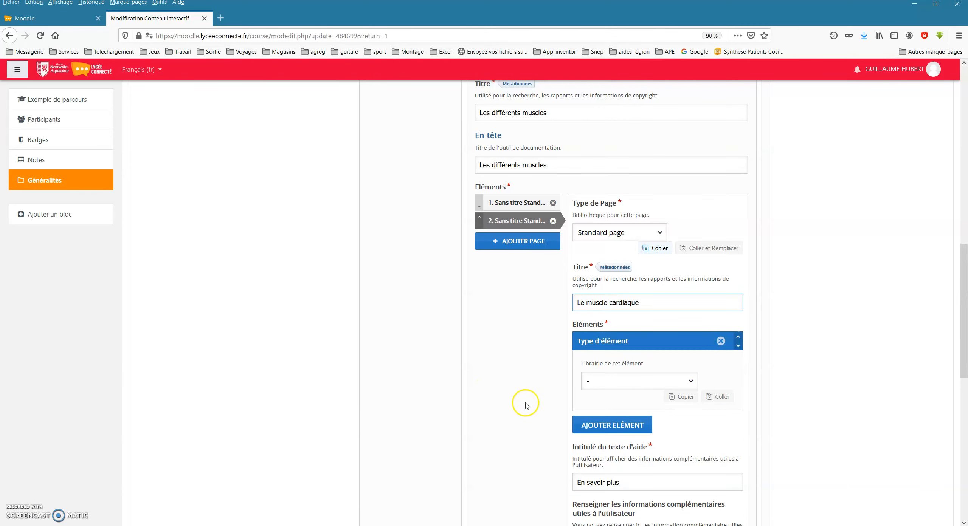
Add an Image element with the 300px-Heart_myocardium_diagram.jpg file to the cardiac muscle page and give it the alternative text Myocarde.
click(620, 380)
click(595, 437)
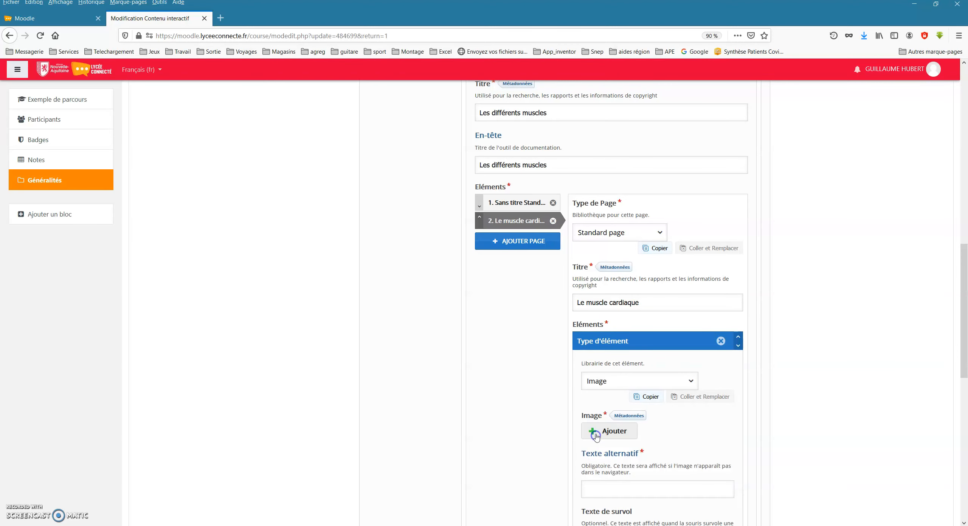
click(609, 431)
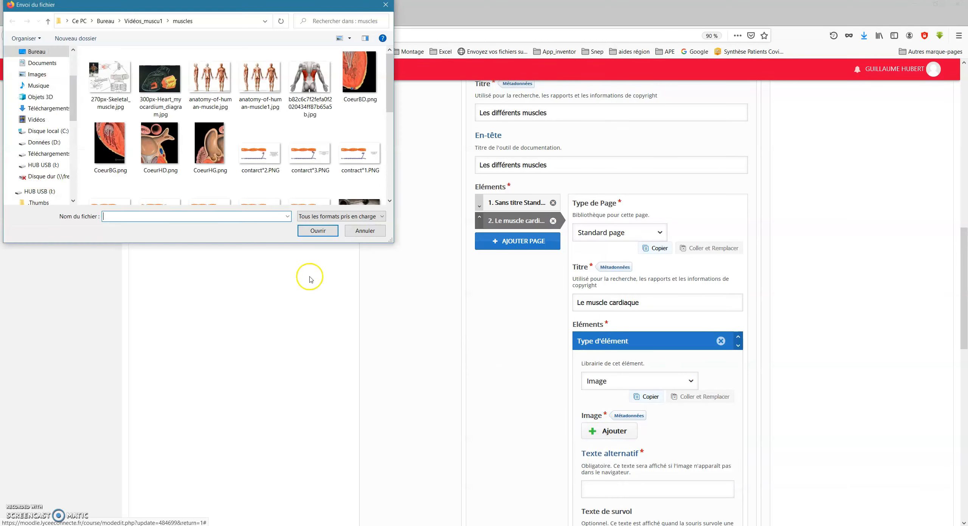
double_click(160, 84)
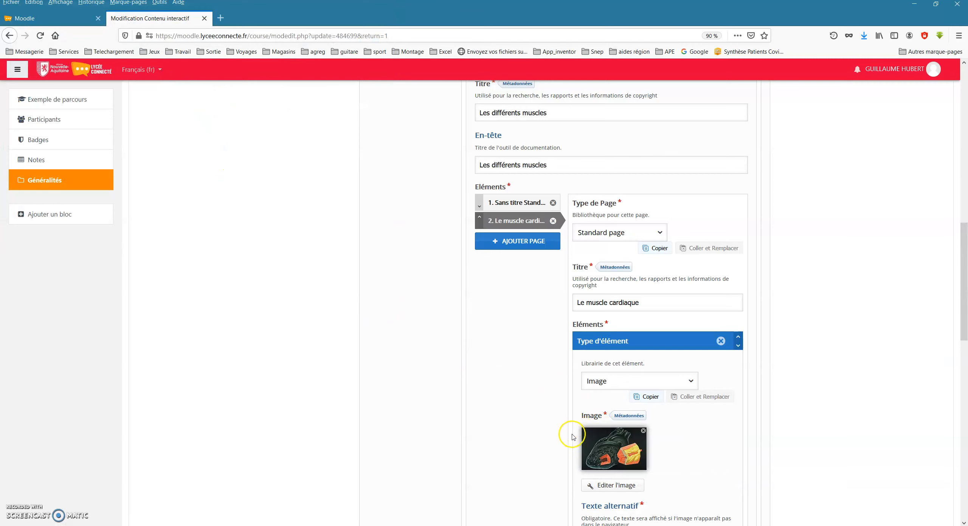
scroll(571, 437, down, 3)
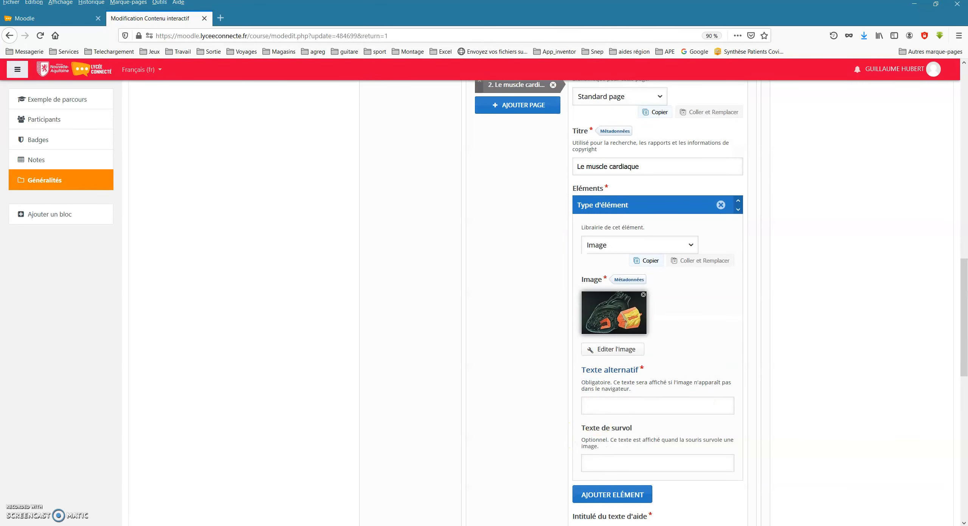
click(633, 406)
text(Myocarde)
scroll(491, 365, down, 2)
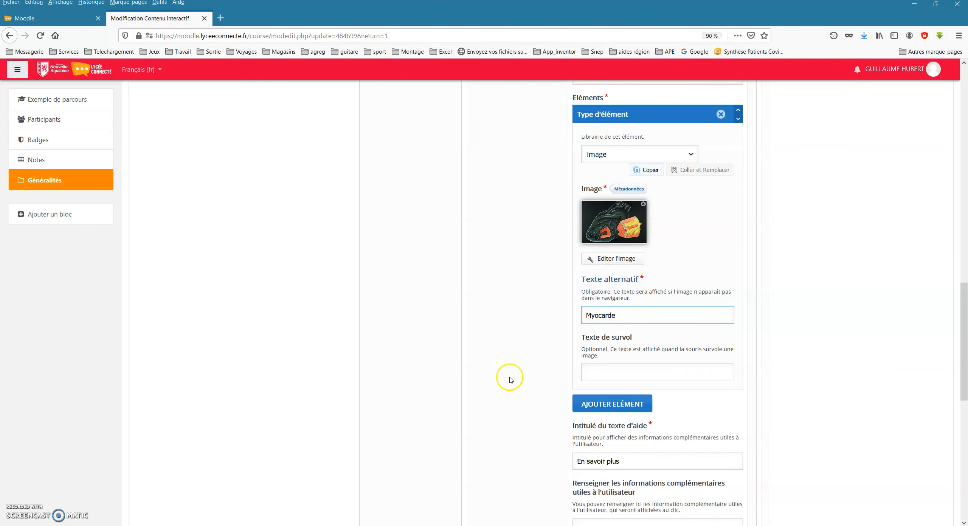
Add a Text element below the heart image and paste in the Wikipedia description of the myocardium with its source link.
scroll(510, 380, down, 1)
click(616, 359)
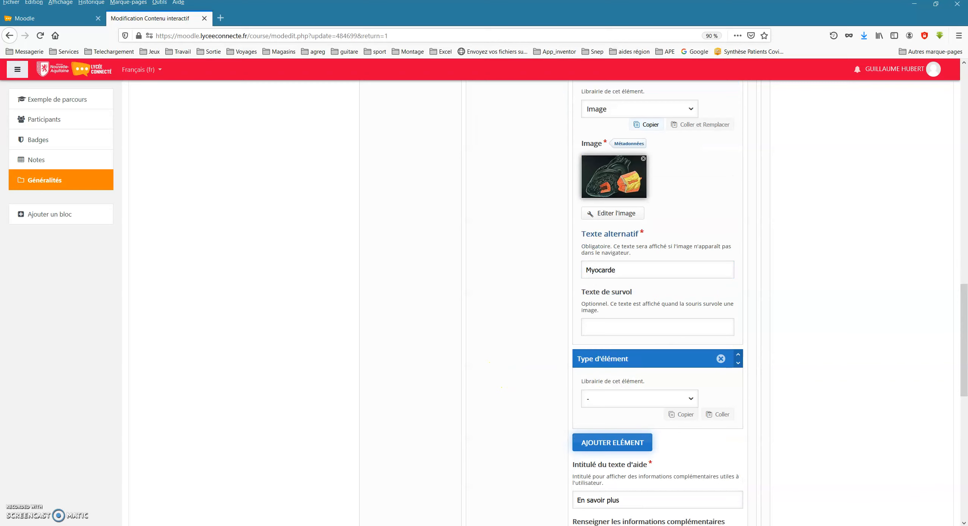
click(665, 399)
click(626, 425)
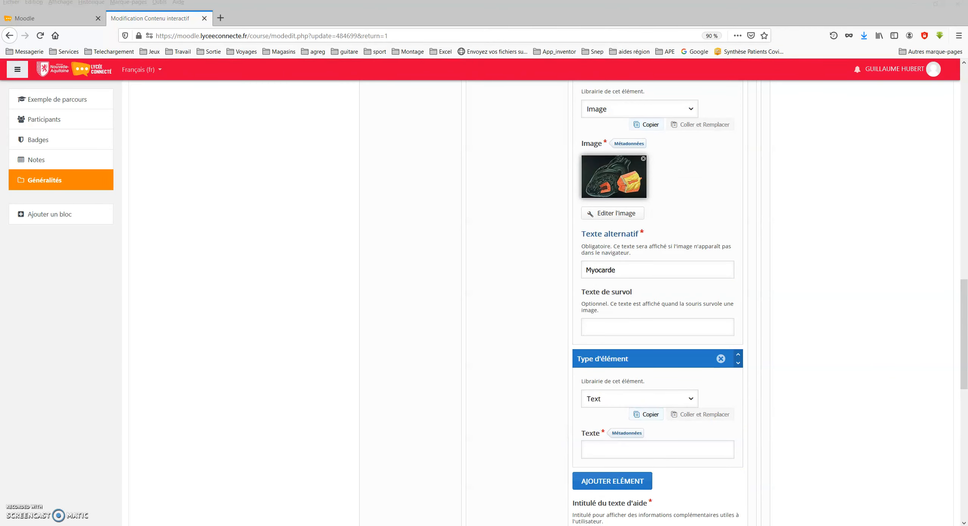
scroll(681, 324, down, 3)
click(622, 358)
key(ctrl+v)
scroll(518, 405, down, 6)
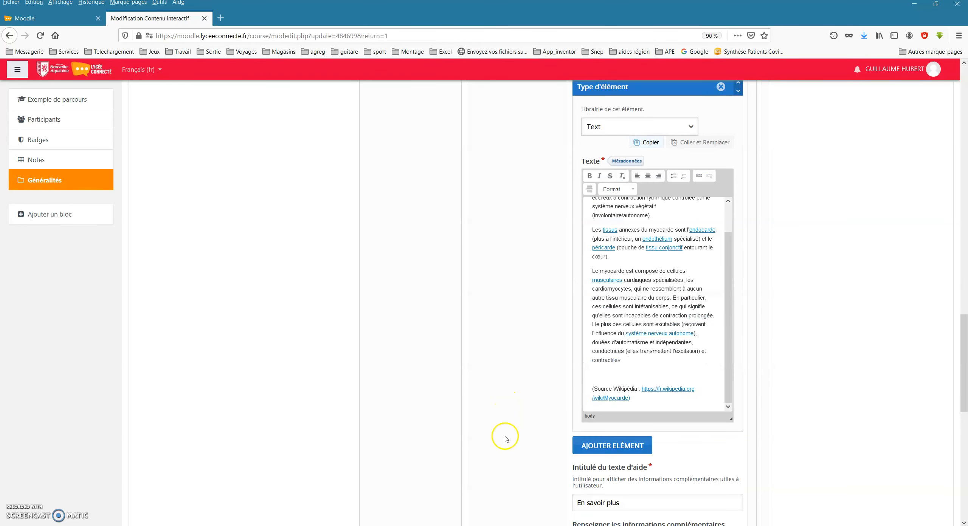
Save the interactive book with its cardiac muscle page and display the activity.
scroll(505, 435, down, 3)
scroll(505, 435, down, 9)
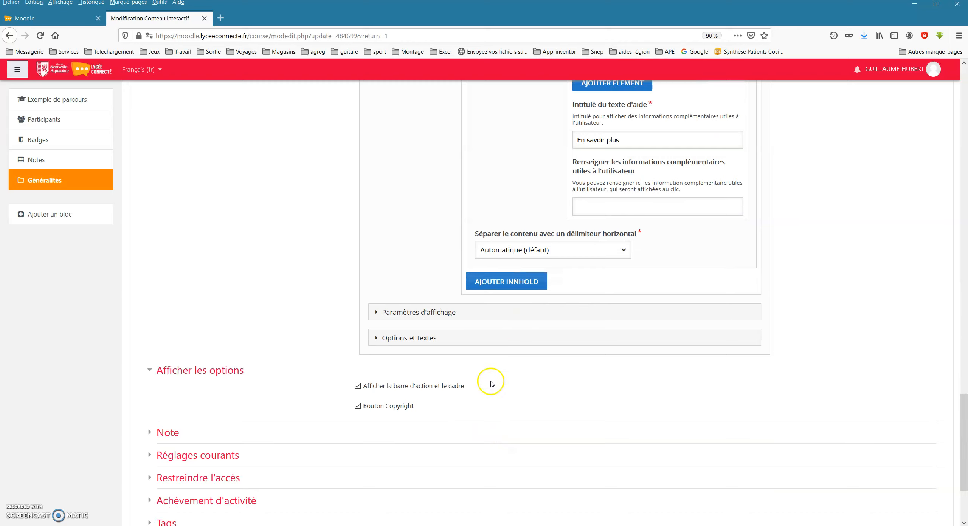
scroll(470, 433, down, 3)
click(503, 479)
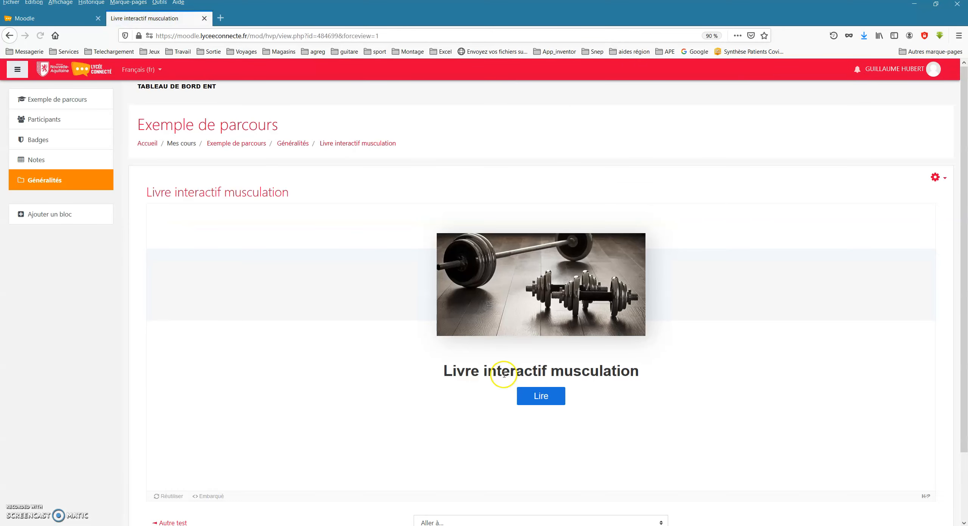
Open the book at Les différents types de muscles and review the skeletal muscle page's image, text and source link.
click(530, 403)
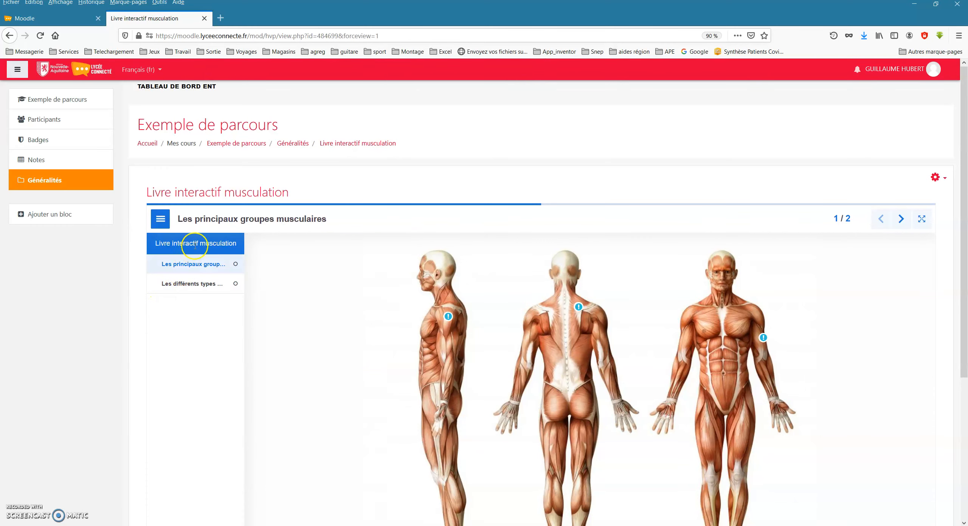
click(184, 288)
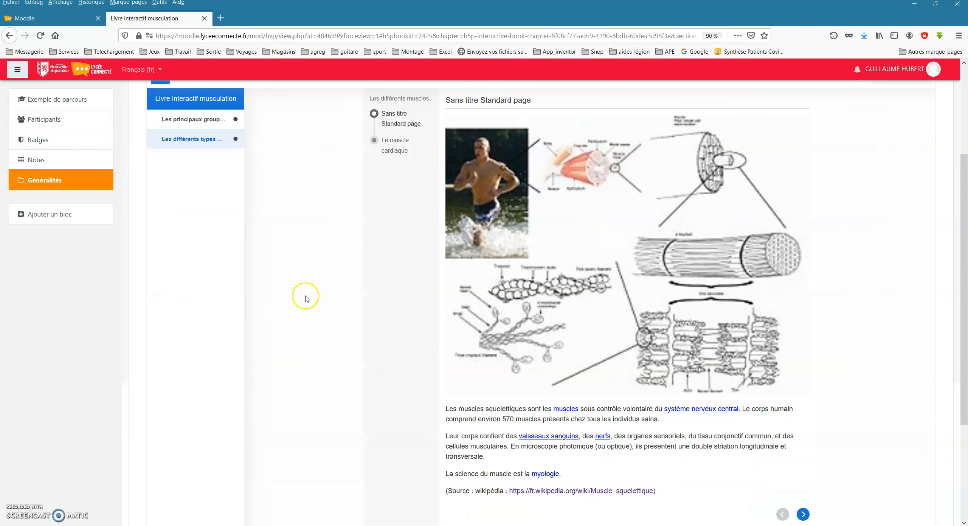
scroll(404, 193, up, 1)
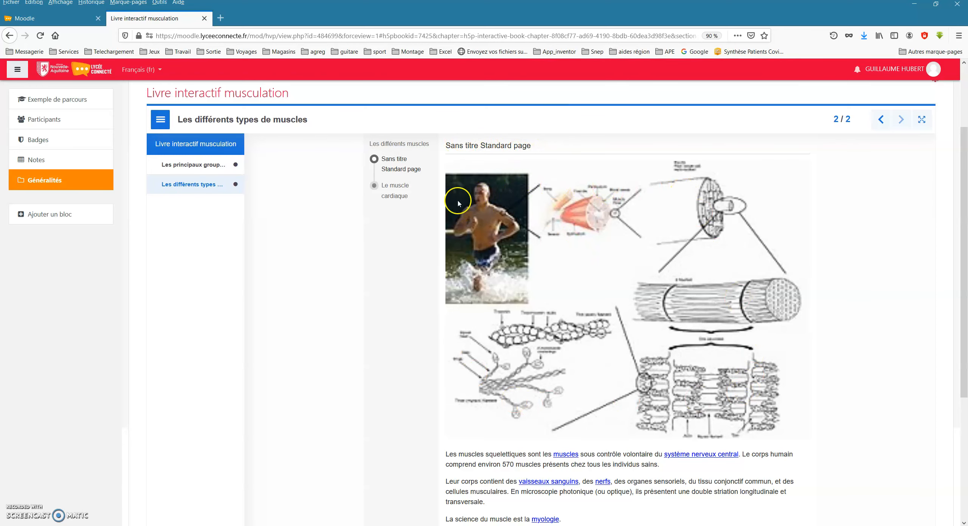
scroll(458, 204, down, 2)
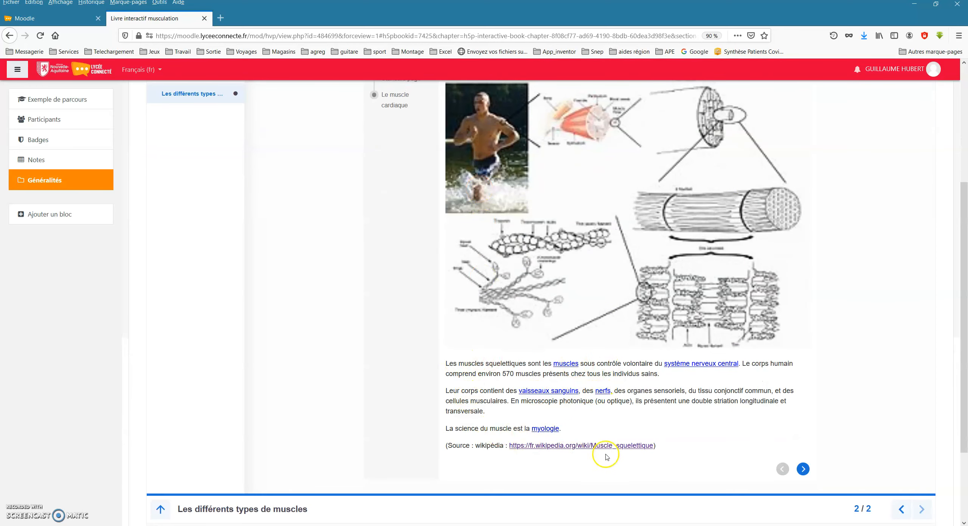
scroll(456, 245, up, 2)
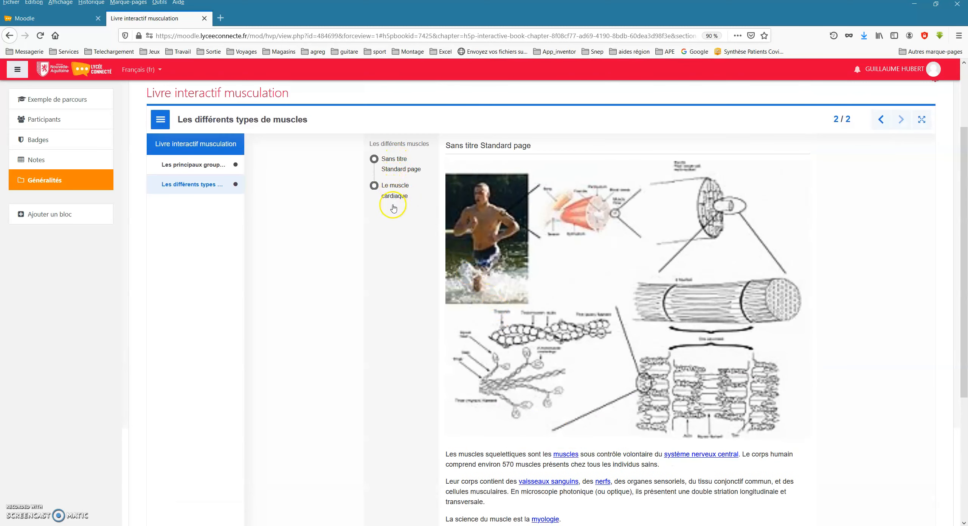
View the Le muscle cardiaque page and check its image, myocardium text and Wikipedia source link.
click(390, 190)
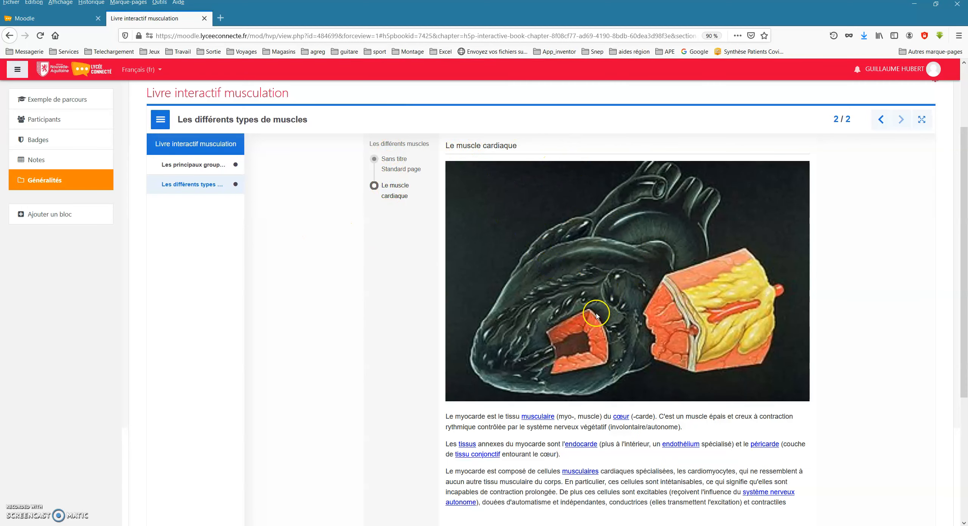
scroll(596, 340, down, 3)
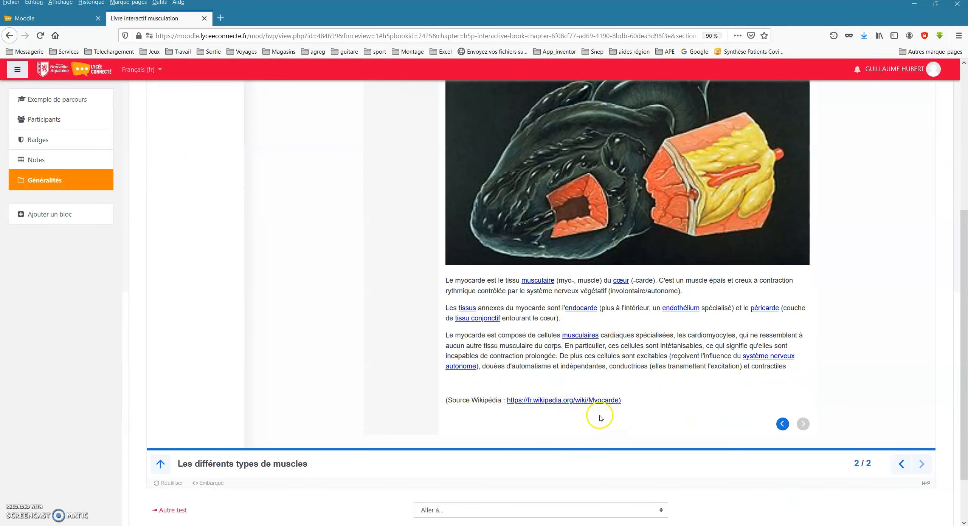
scroll(444, 342, up, 5)
scroll(401, 316, down, 3)
scroll(434, 234, up, 3)
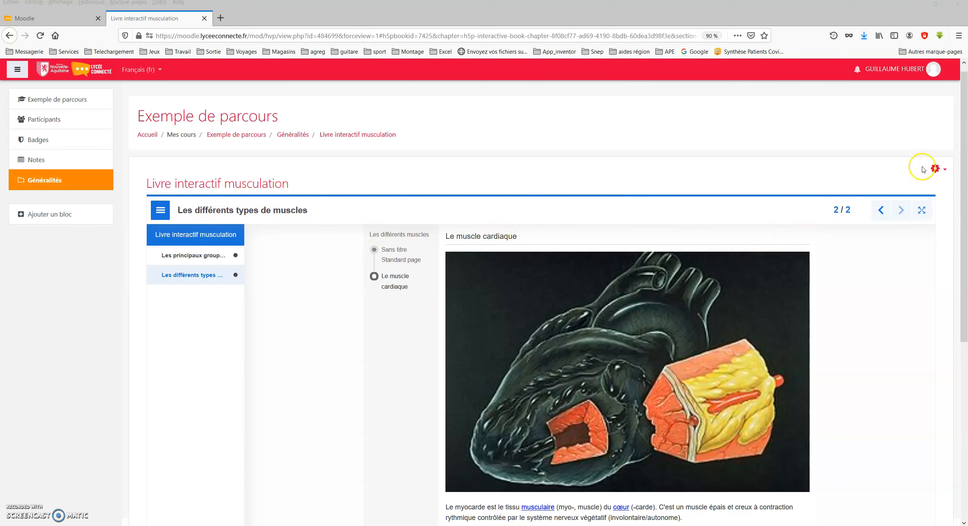
Reopen the interactive book for editing and title its third page La contraction musculaire.
click(934, 169)
click(872, 186)
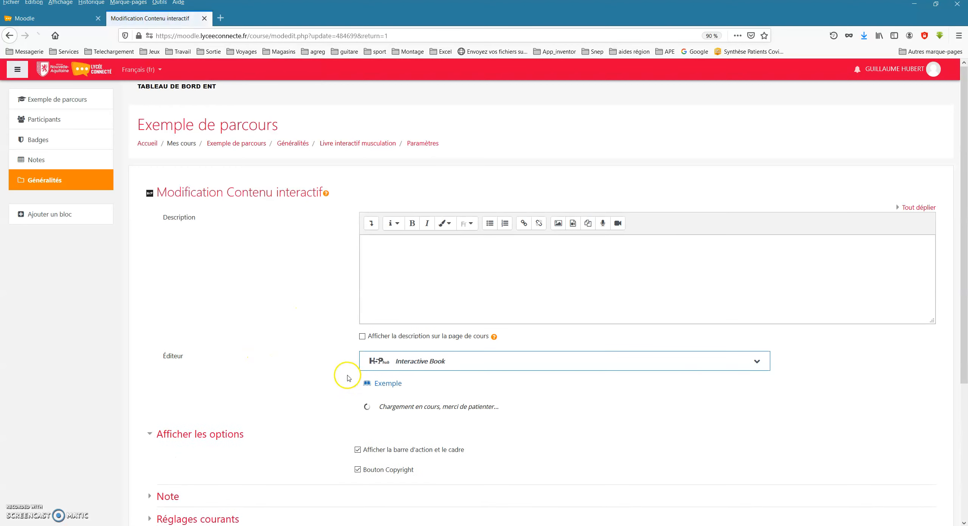
scroll(344, 376, down, 3)
scroll(348, 380, down, 3)
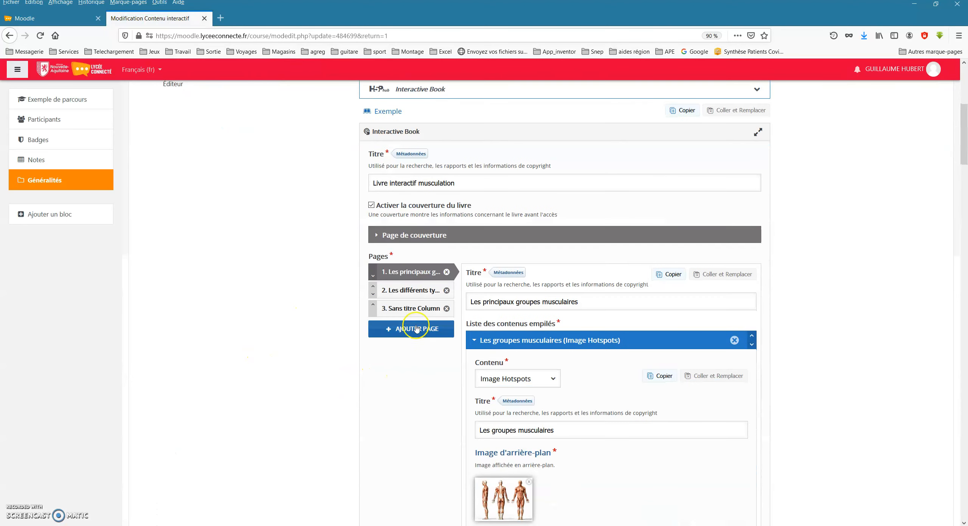
click(412, 308)
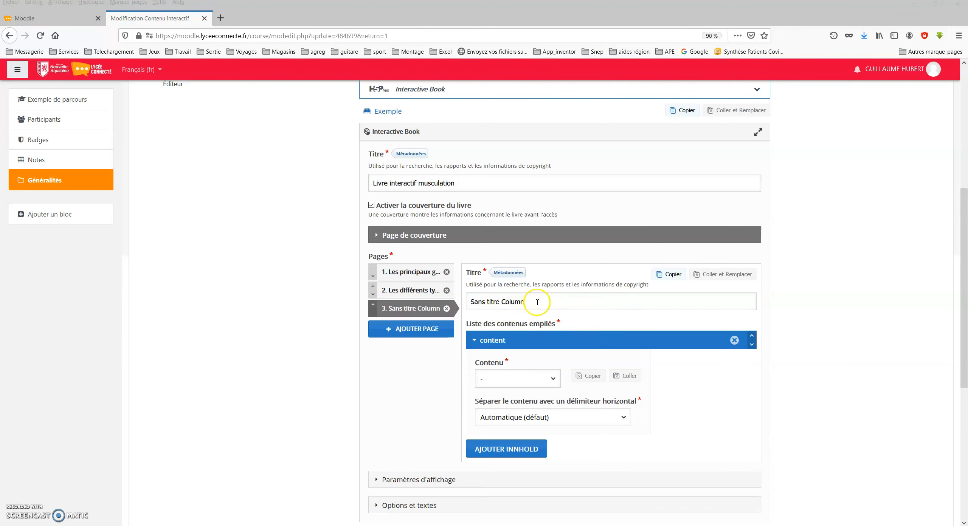
click(537, 302)
text(La contraction musculaire)
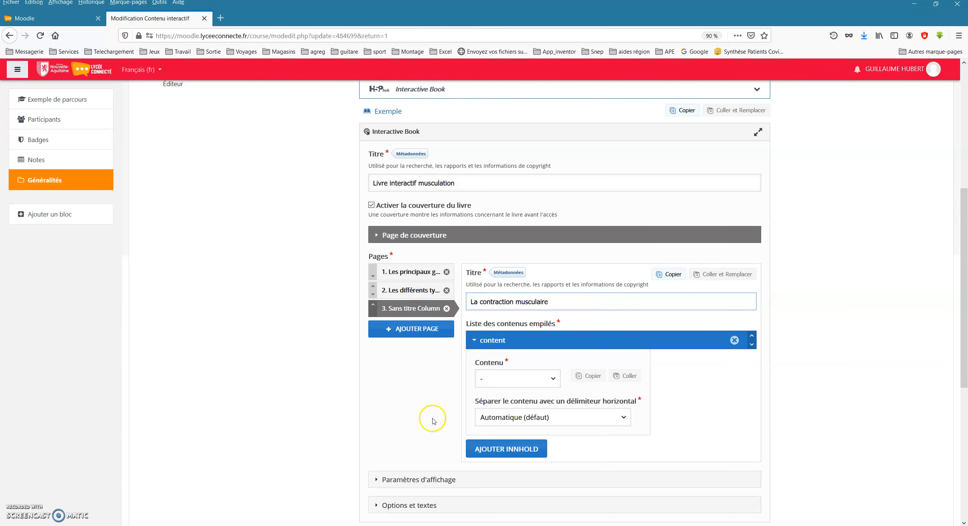
Set the third page's content to Iframe Embedder and title it La contraction musculaire - Wikipédia.
click(500, 383)
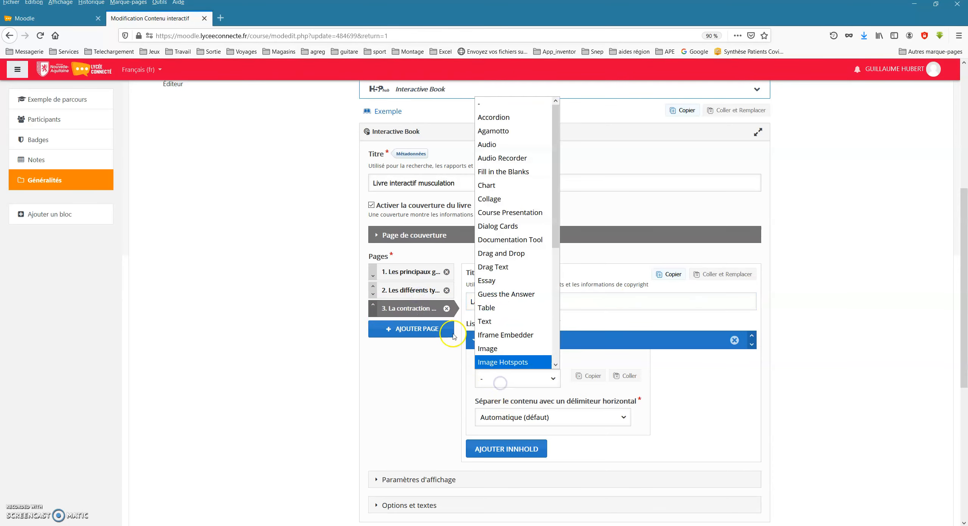
drag(557, 135, 557, 161)
click(512, 278)
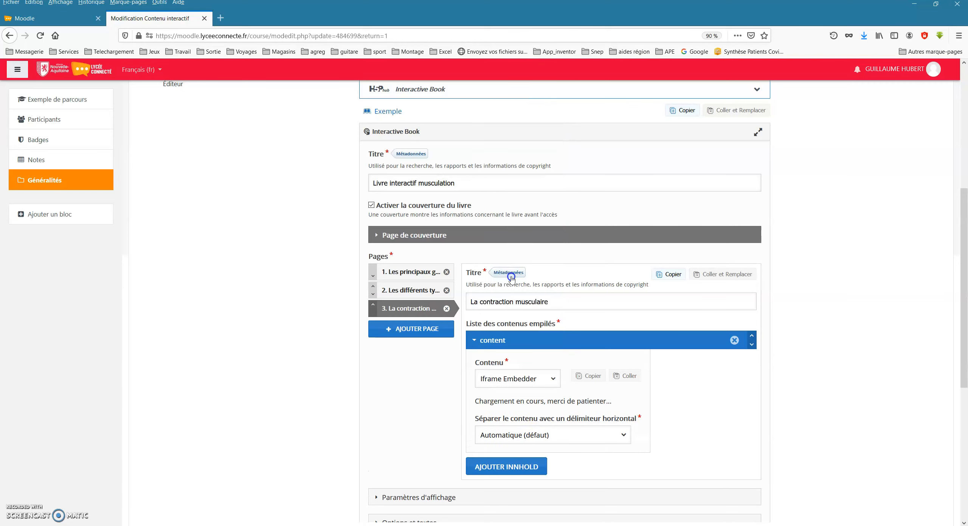
scroll(416, 416, down, 2)
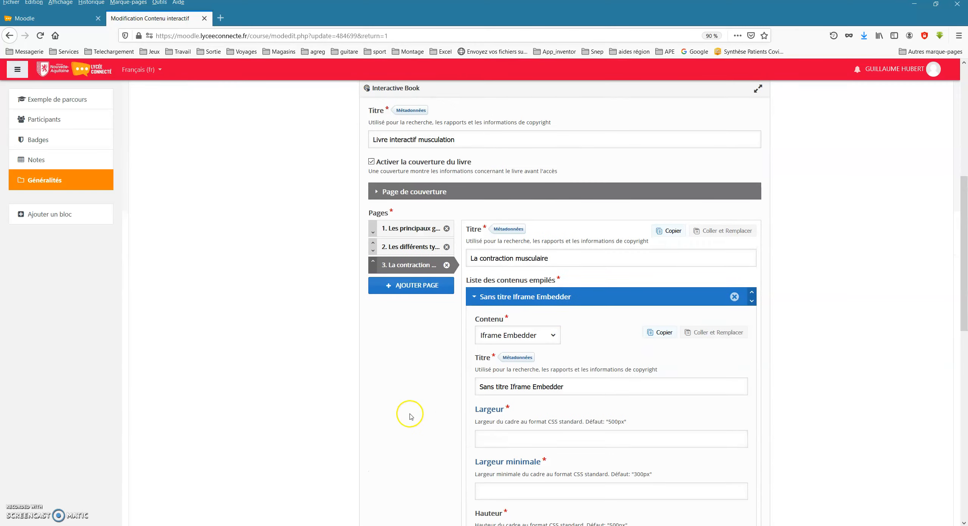
click(574, 386)
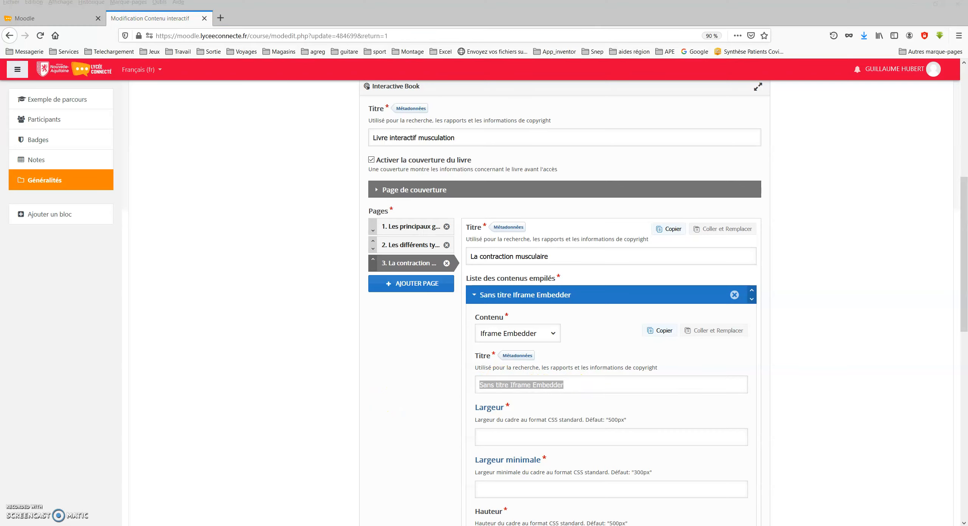
click(509, 440)
click(561, 387)
text(La contraction musculaire - Wikipédia)
Set the iframe's width and minimum width to 500px and its height to 1000px.
click(502, 432)
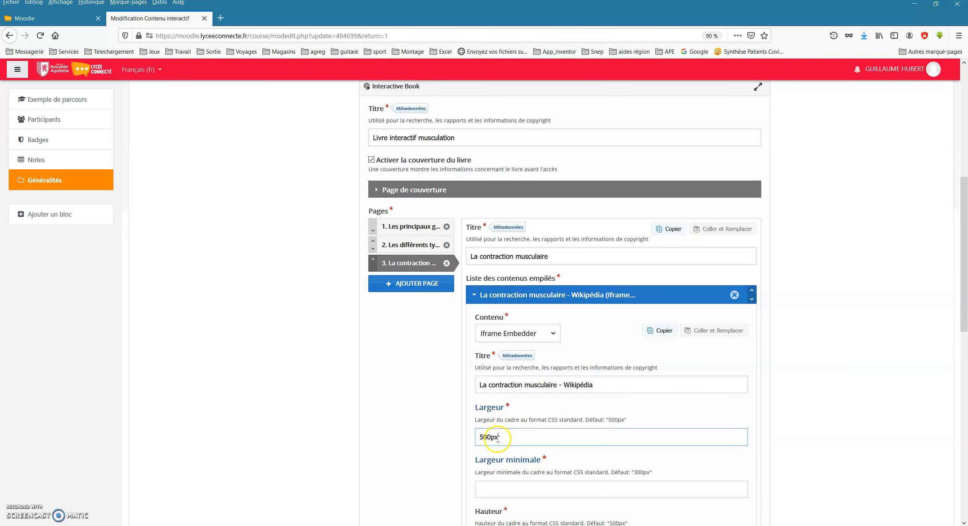
scroll(452, 410, down, 2)
drag(606, 329, 626, 328)
click(492, 396)
double_click(485, 346)
key(ctrl+c)
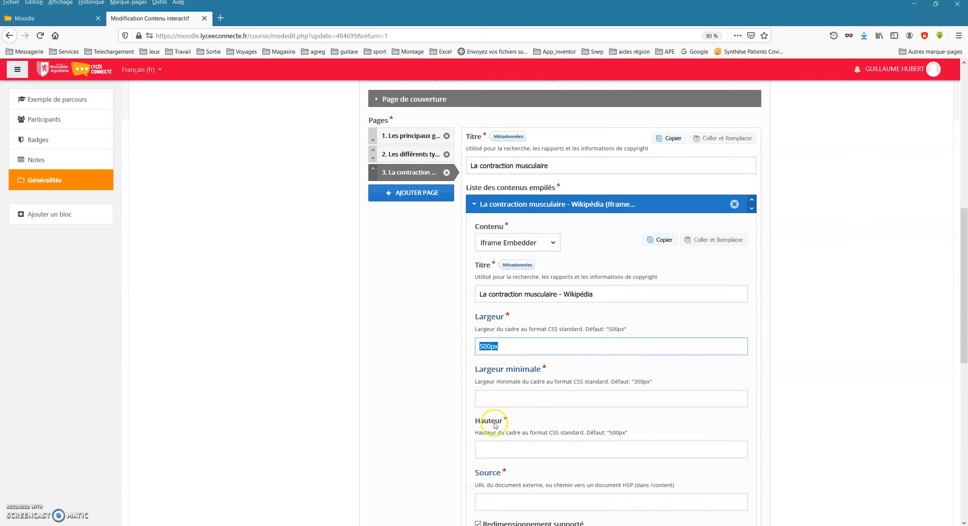
click(492, 395)
key(ctrl+v)
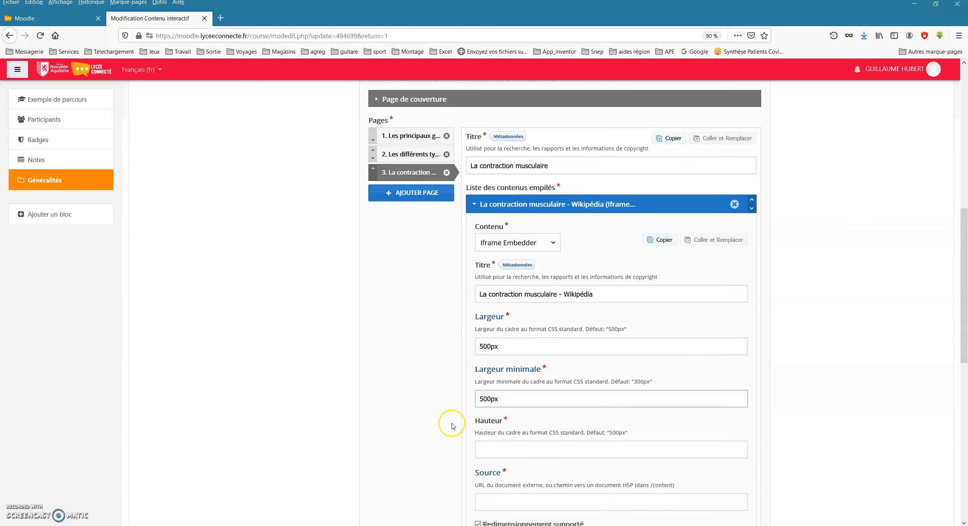
scroll(452, 427, down, 3)
click(515, 355)
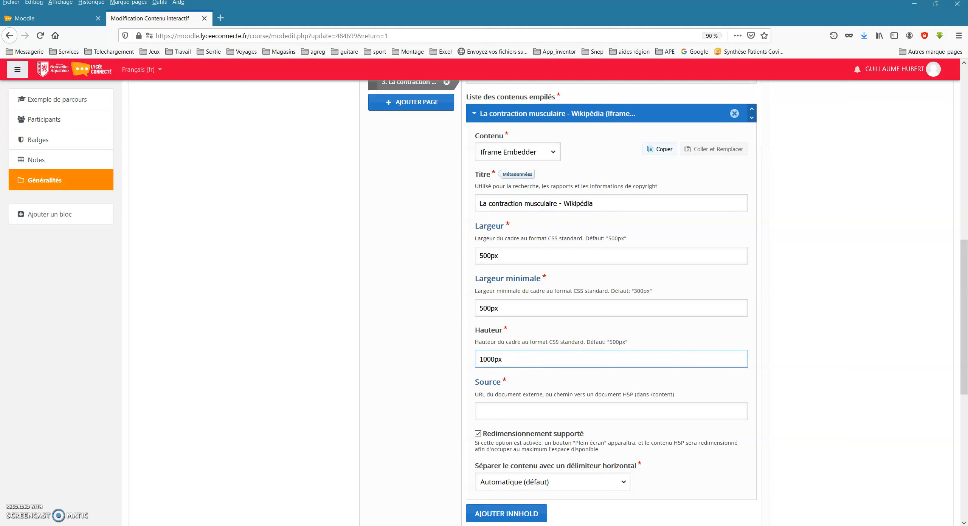
key(alt+Tab)
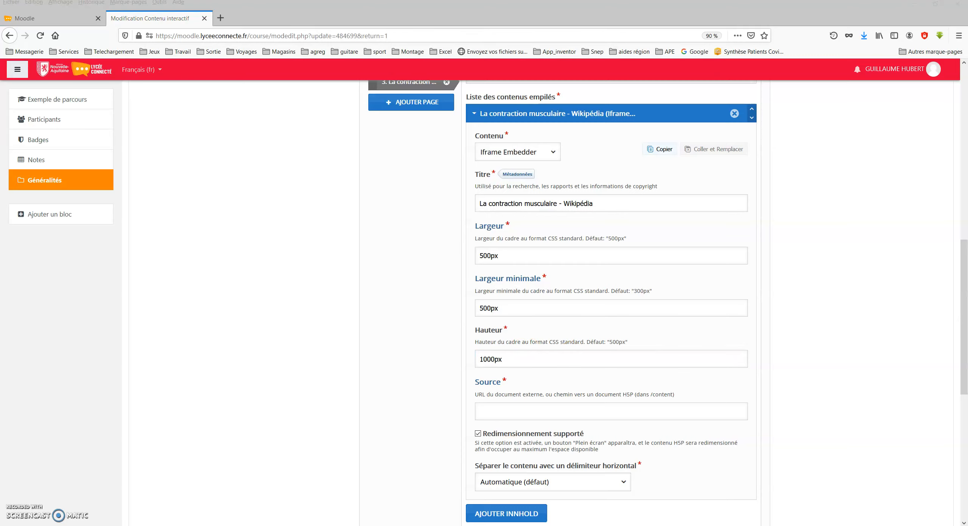
click(713, 411)
text(https://fr.wikipedia.org/wiki/Contraction_musculaire)
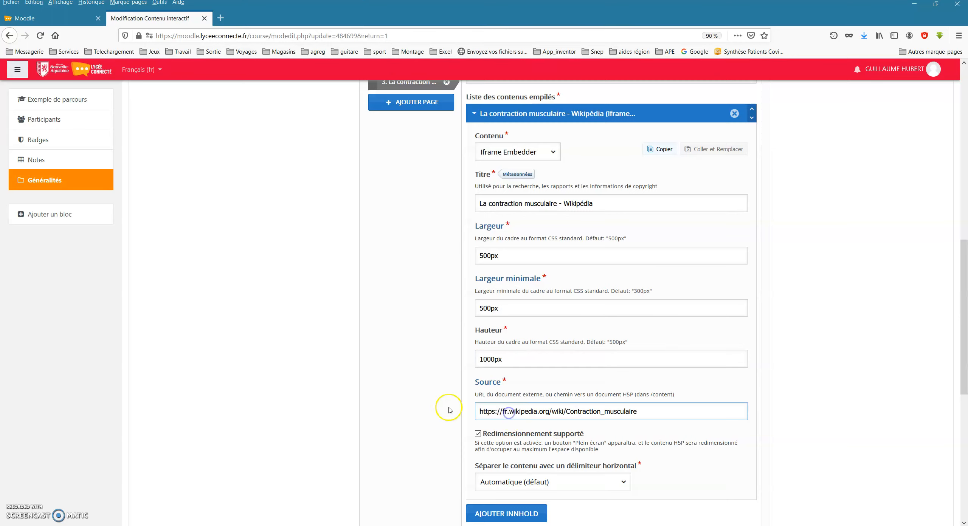
scroll(348, 391, down, 8)
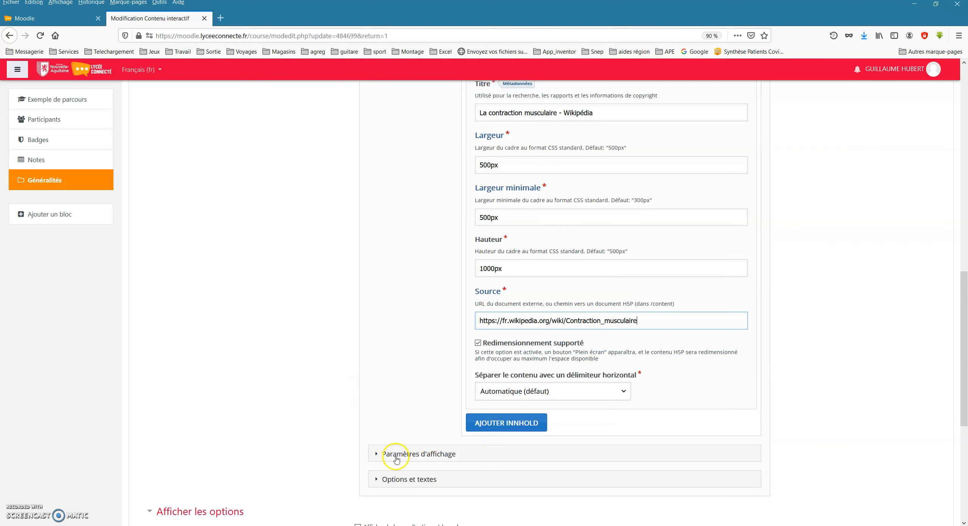
click(468, 478)
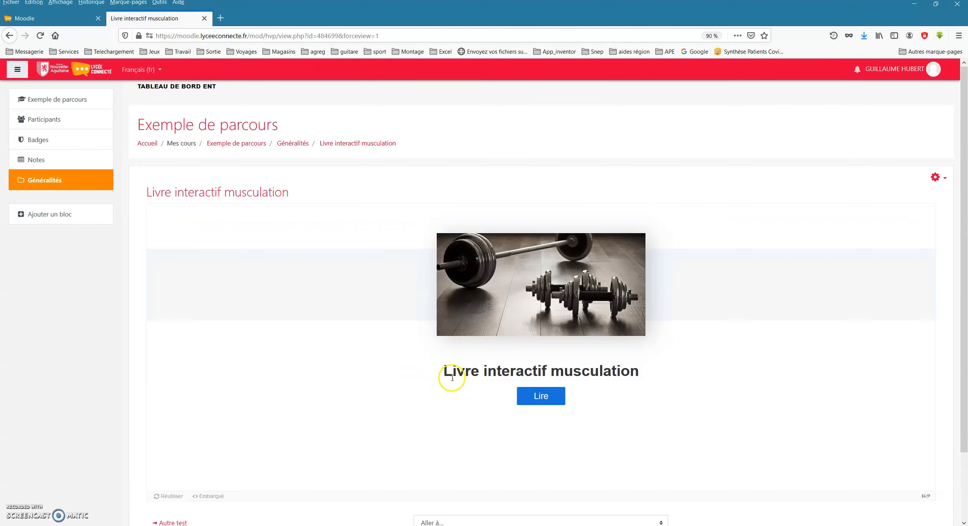
Open the book's La contraction musculaire page and check how much of the embedded Wikipédia article its frame shows.
click(541, 396)
click(191, 304)
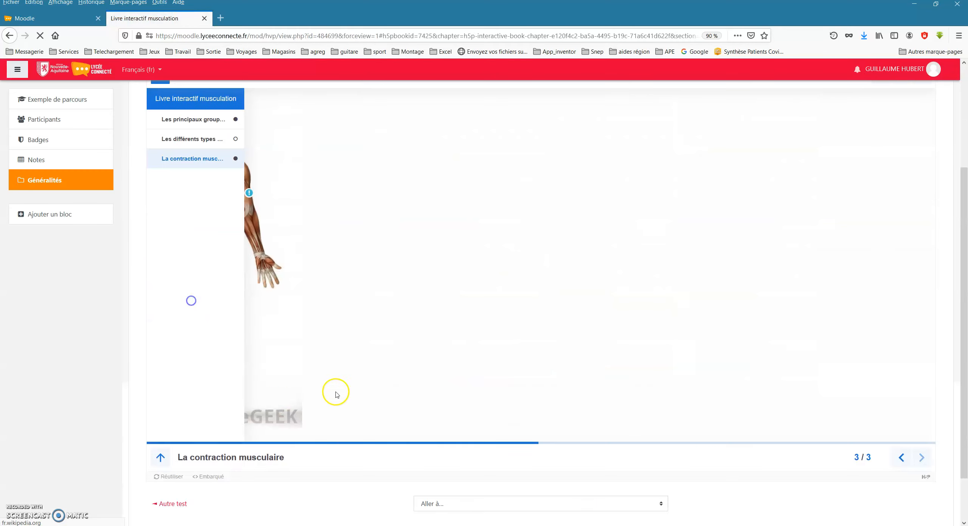
scroll(508, 423, down, 5)
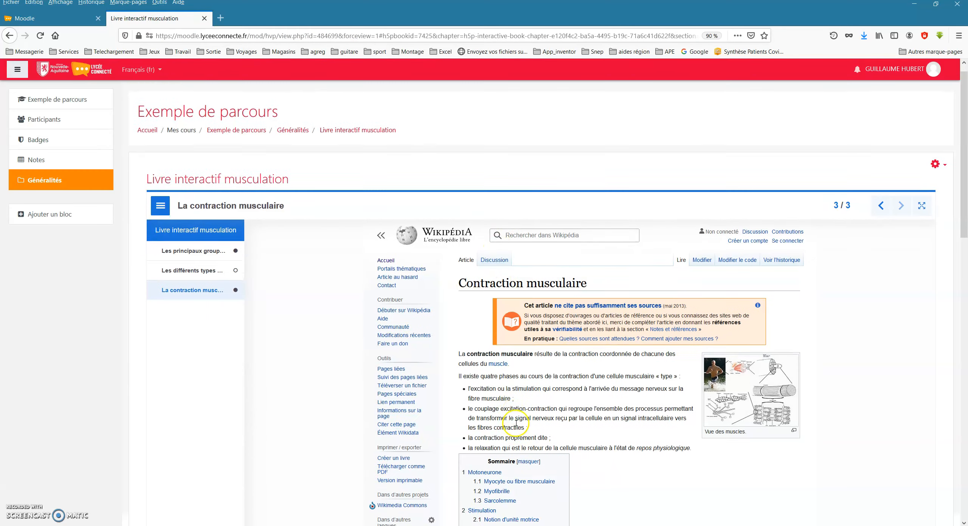
scroll(508, 428, down, 10)
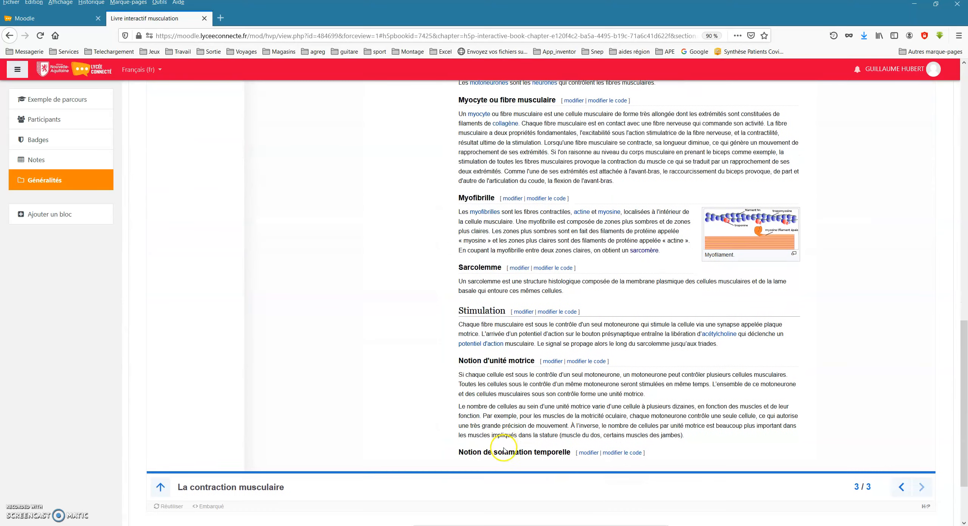
scroll(452, 393, up, 15)
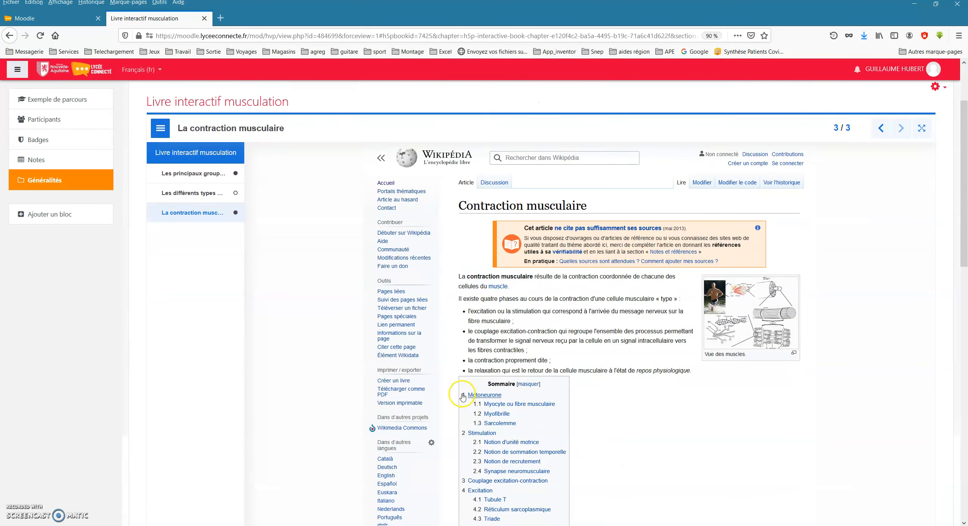
Reopen the book's settings and set the height of the iframe on the third page, La contraction musculaire, to 3000px.
click(936, 132)
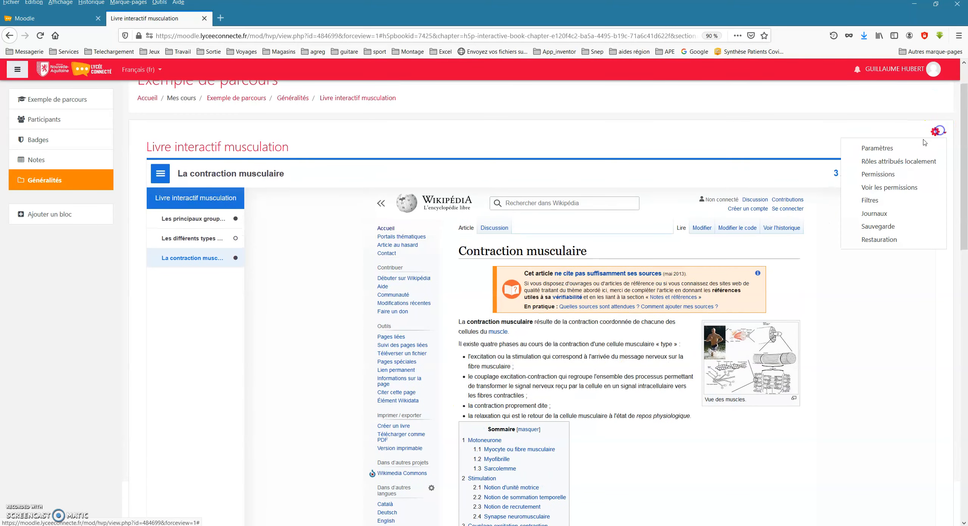
click(881, 148)
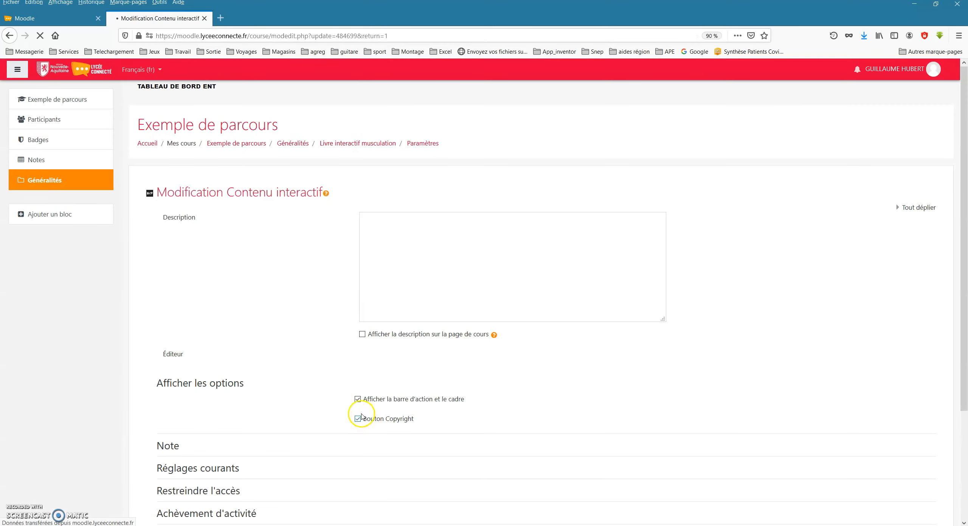
scroll(320, 430, down, 5)
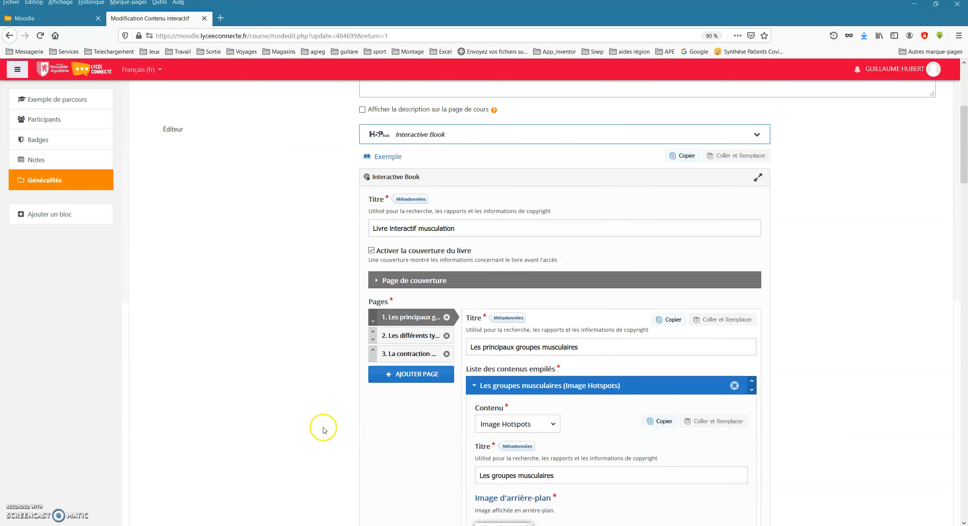
click(404, 360)
scroll(352, 460, down, 9)
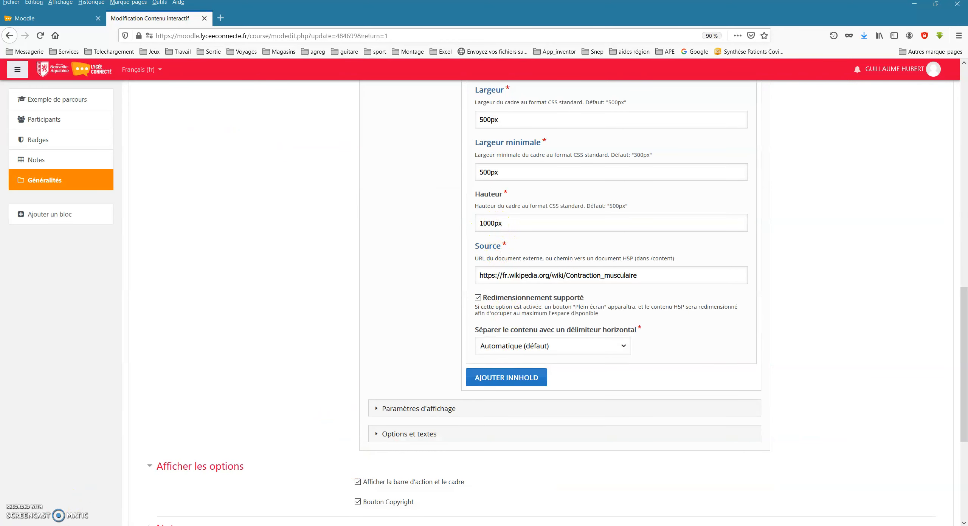
click(483, 312)
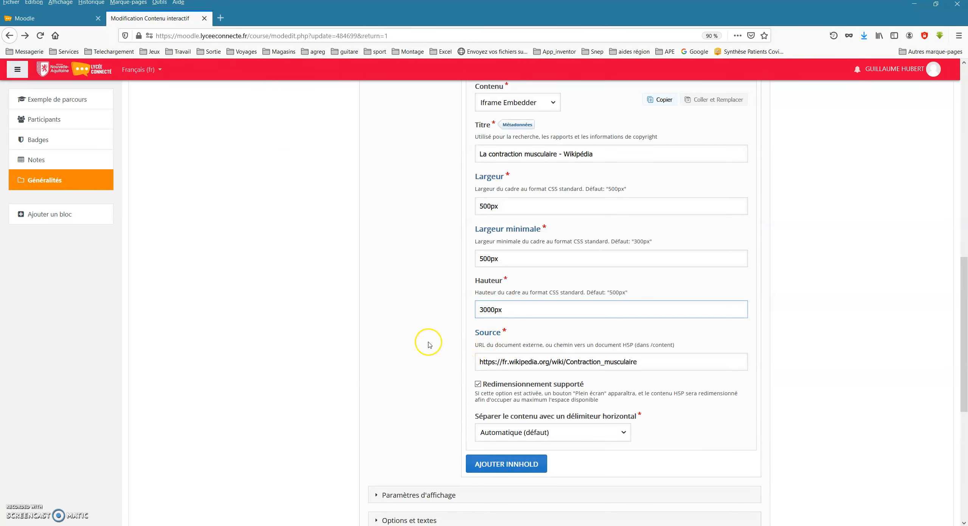